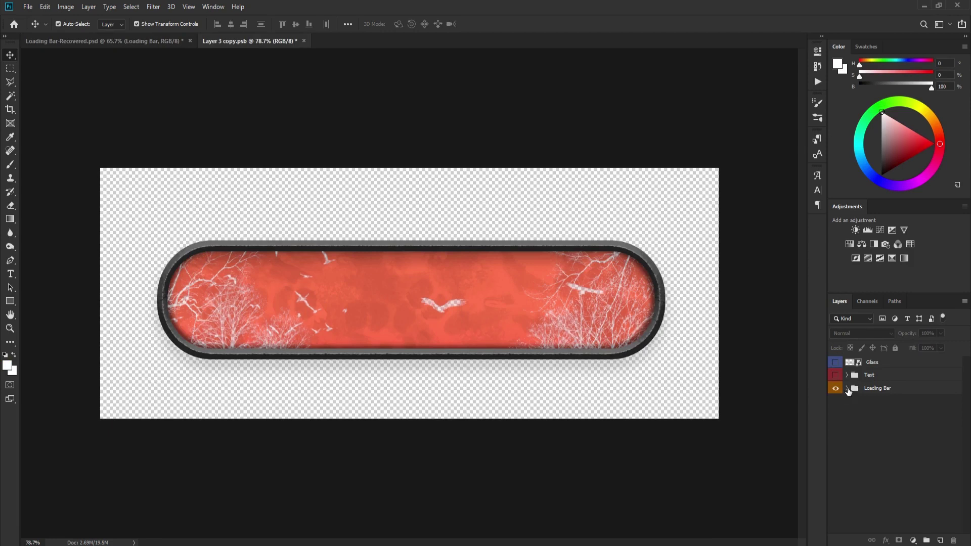
Hide Frame and Frame Inner Shadow to check the bare bar, then restore all layers and collapse Loading Bar.
drag(835, 404, 827, 488)
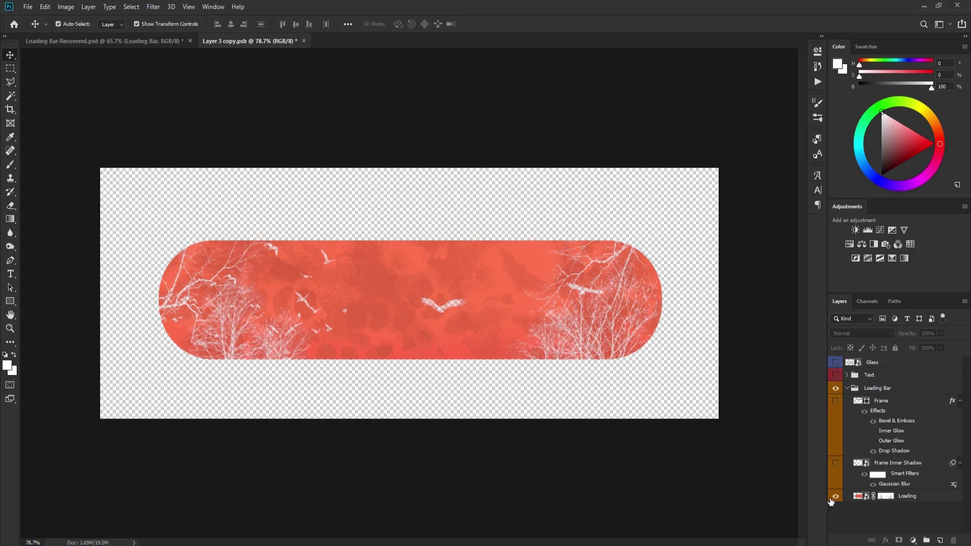
drag(835, 463, 836, 362)
click(847, 387)
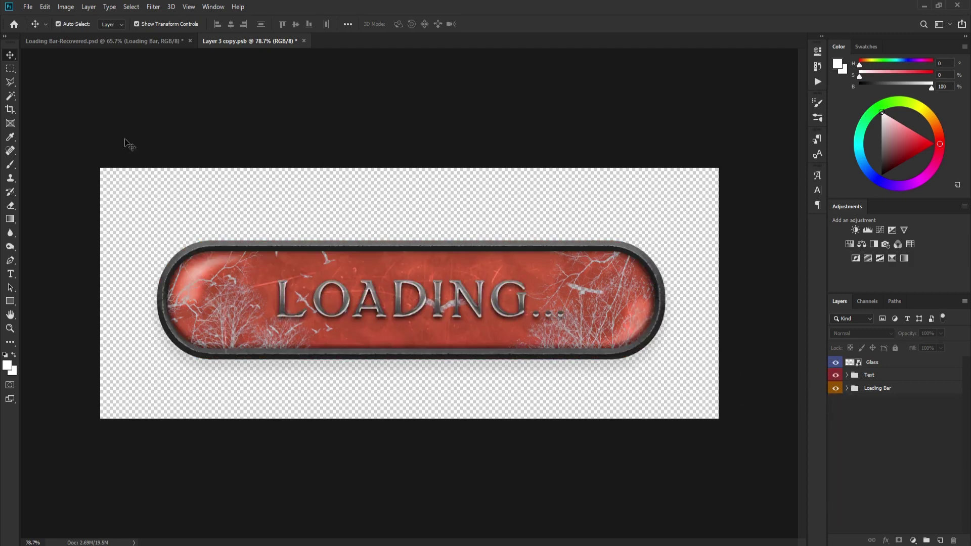
Create a new 1920 × 1080 px document.
click(28, 6)
click(38, 17)
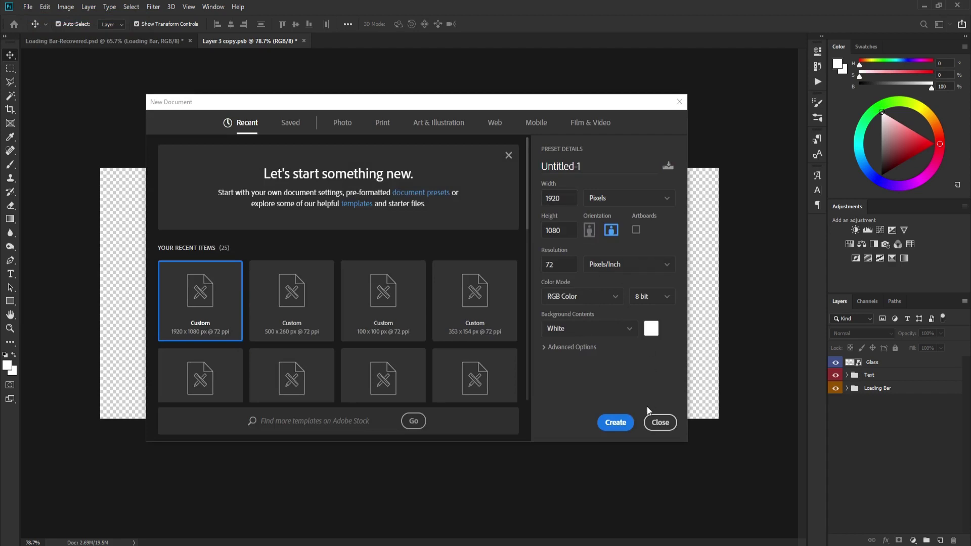
click(617, 423)
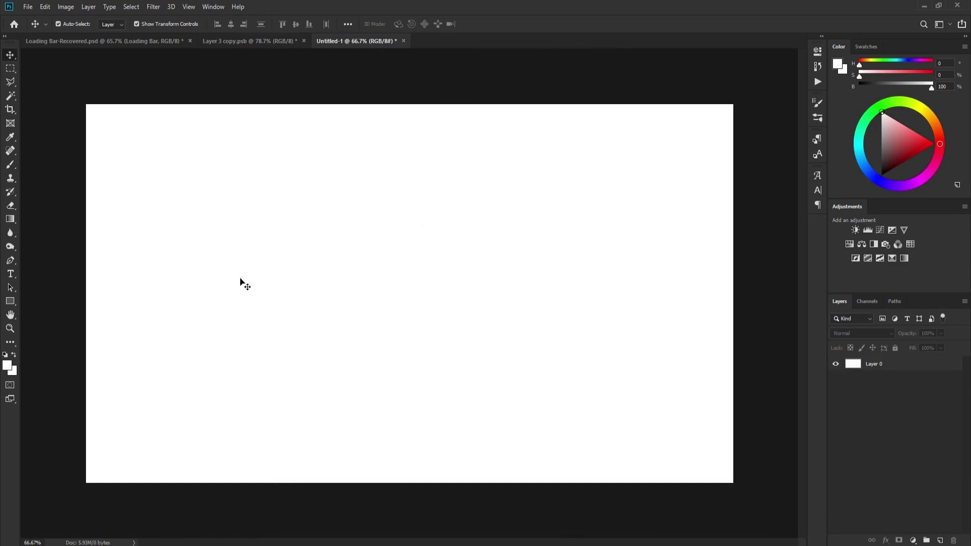
Draw a black 1130 × 266 px rectangle and centre it horizontally on the canvas.
drag(13, 304, 56, 314)
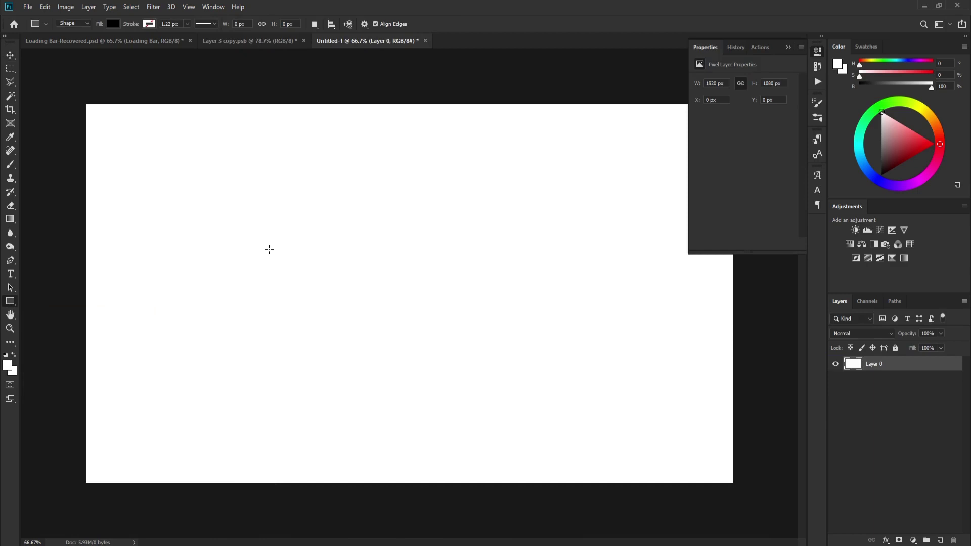
drag(221, 248, 602, 340)
click(10, 55)
drag(501, 274, 494, 274)
key(ctrl+alt+a)
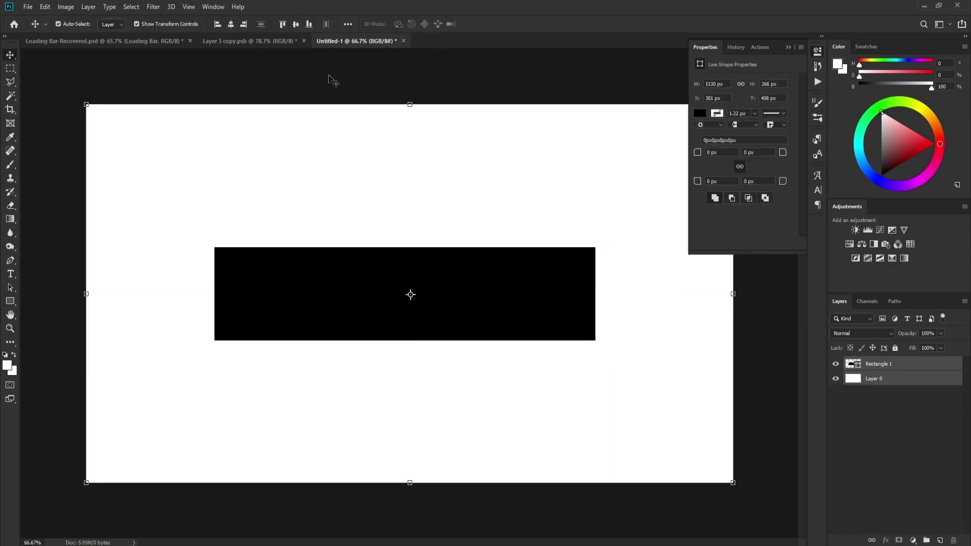
click(230, 24)
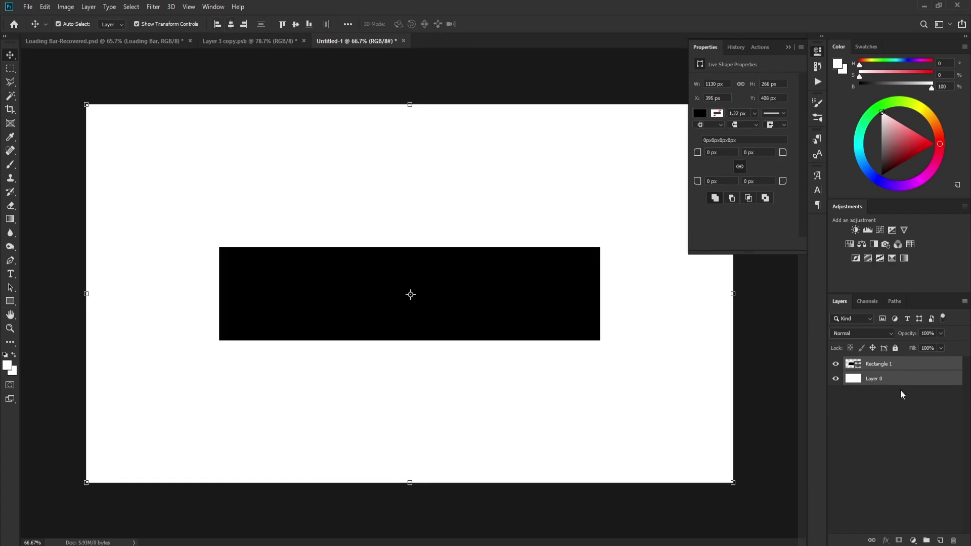
click(432, 319)
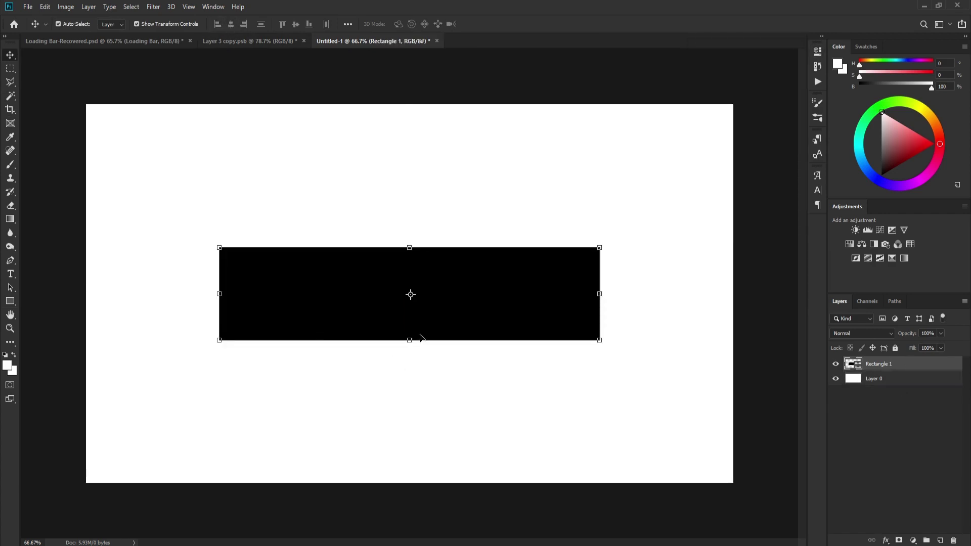
click(817, 51)
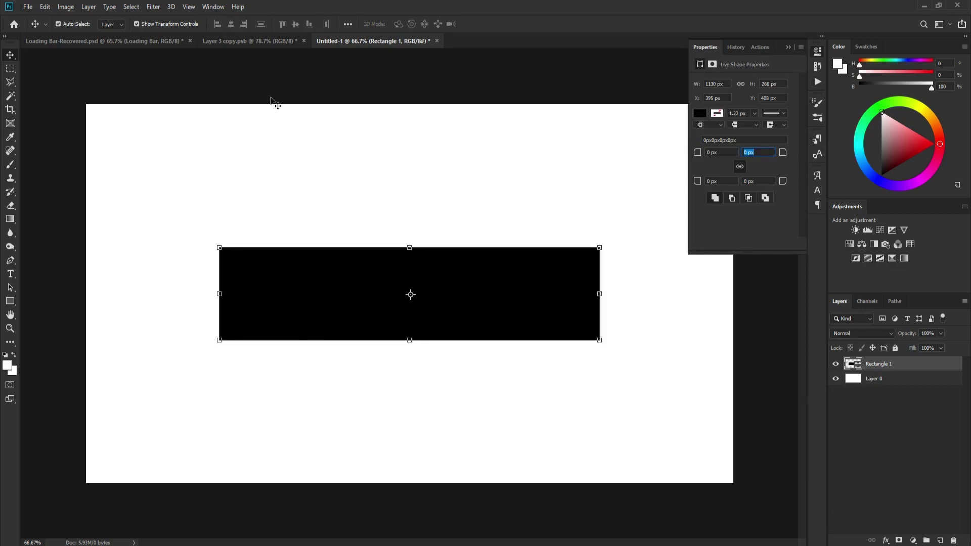
Round the rectangle's corners to 133 px so it becomes a pill.
click(213, 7)
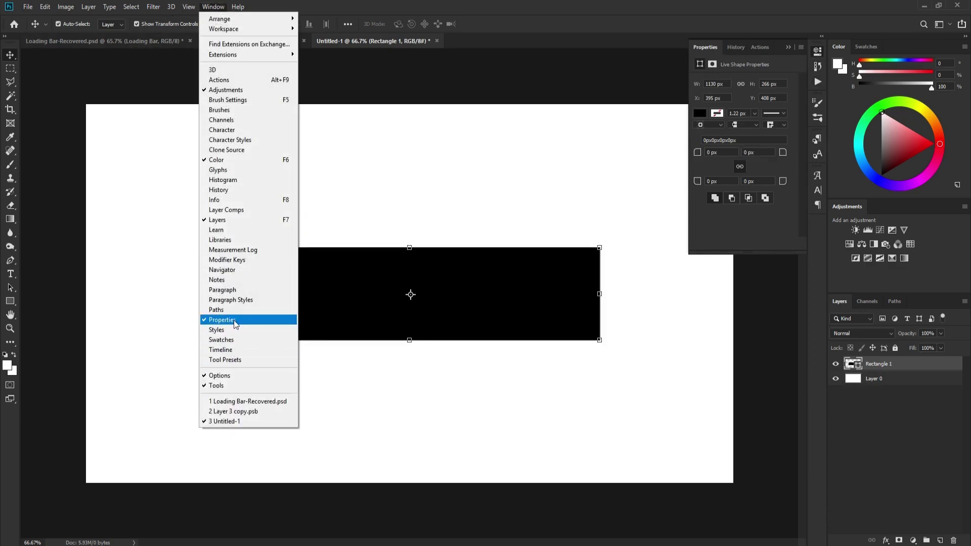
click(822, 55)
click(822, 55)
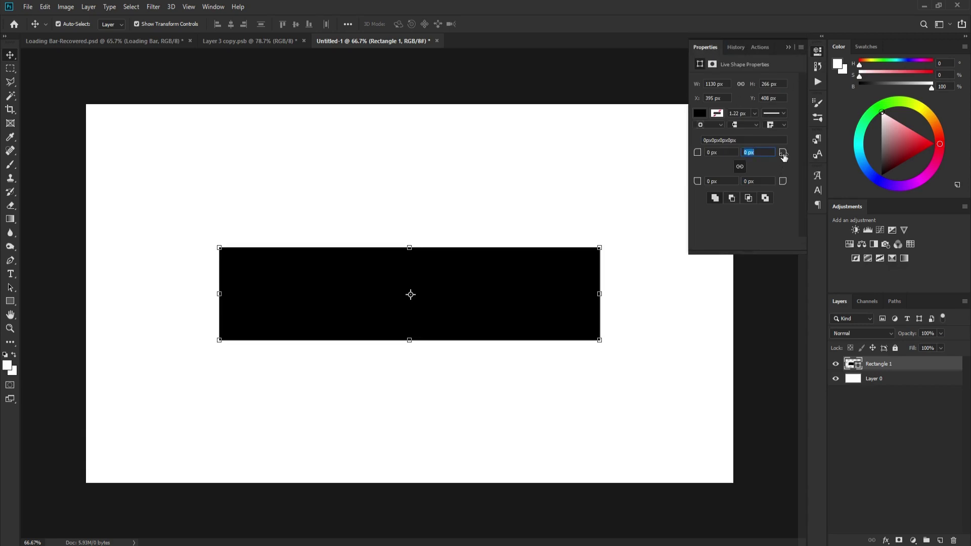
drag(783, 160, 901, 168)
click(539, 329)
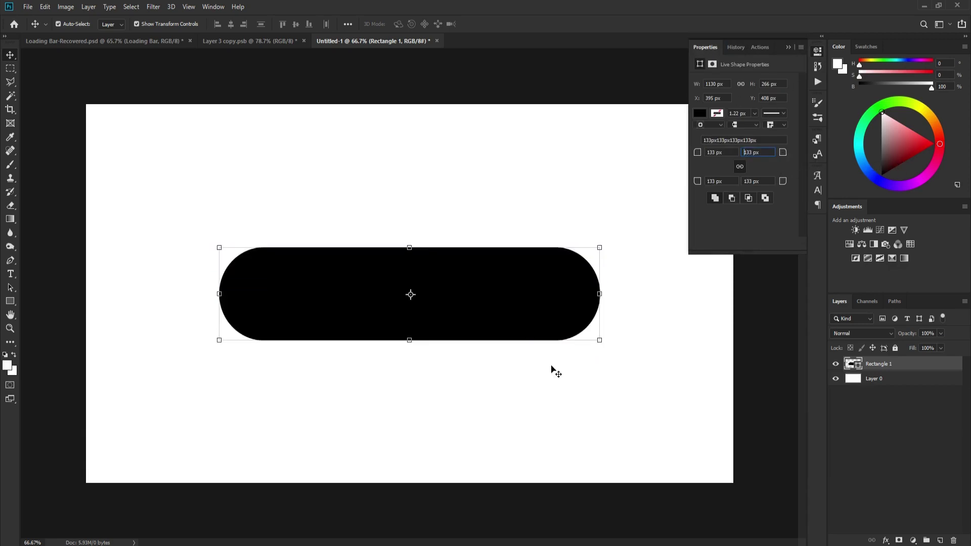
click(462, 482)
click(522, 329)
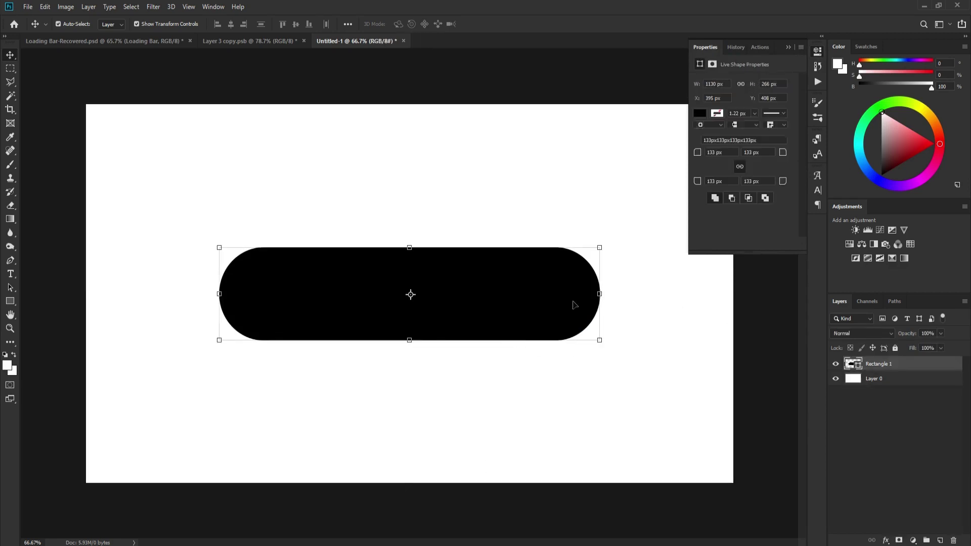
Fill the pill with coral ff734d and duplicate the layer.
click(700, 113)
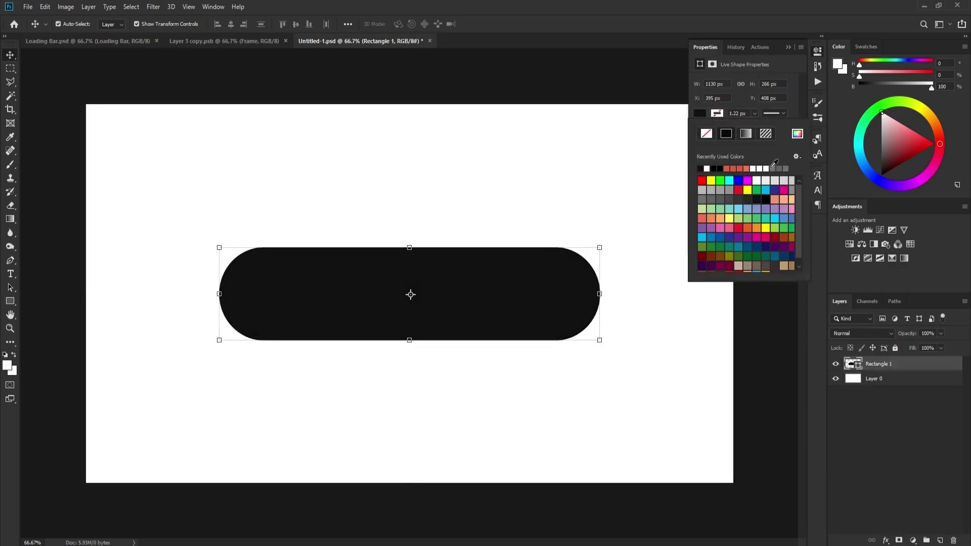
click(797, 134)
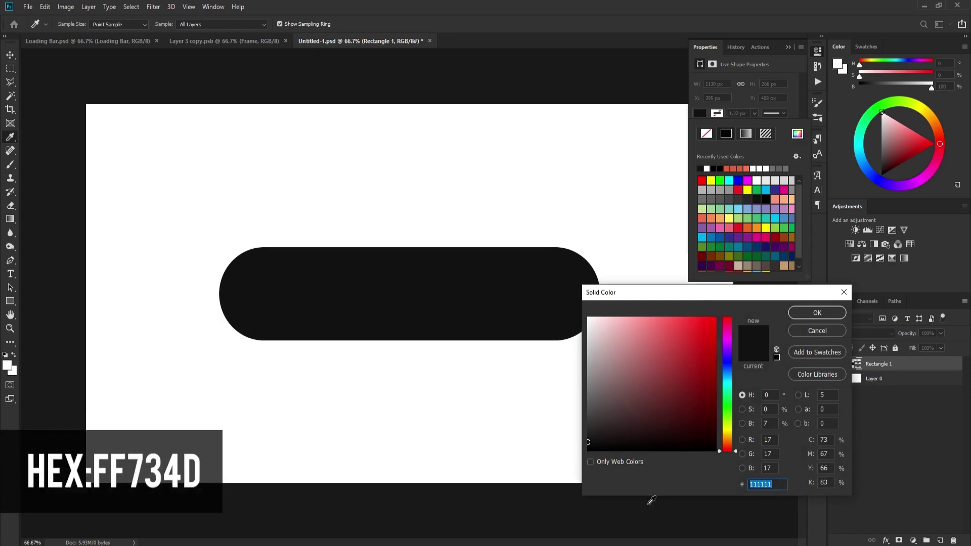
text(ff734d)
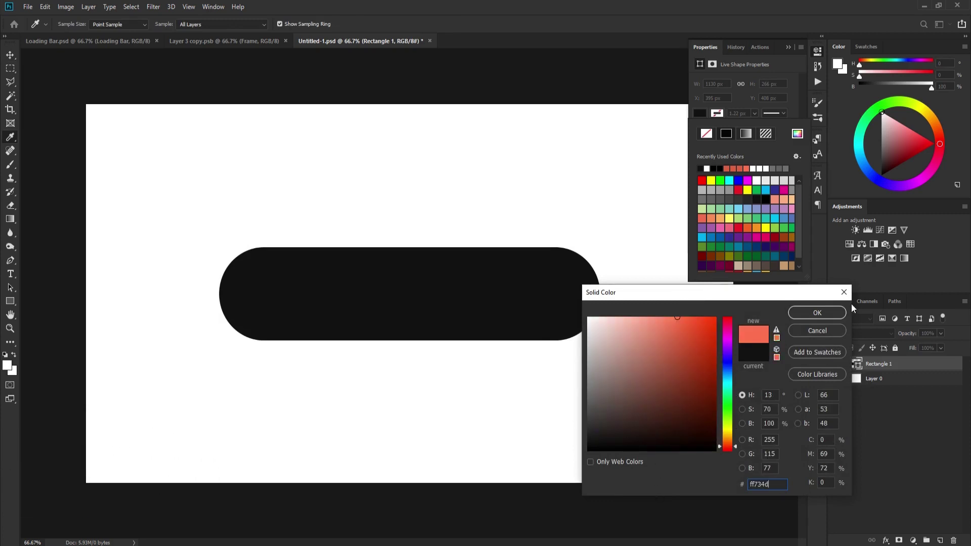
click(809, 317)
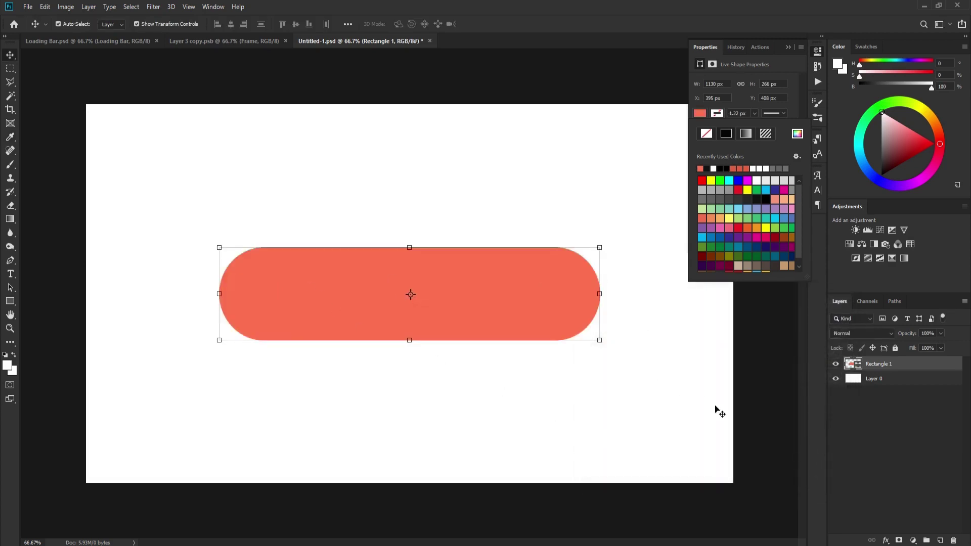
click(892, 406)
drag(930, 364, 938, 540)
Remove the copy's fill and give it a grey 707070 stroke.
click(700, 114)
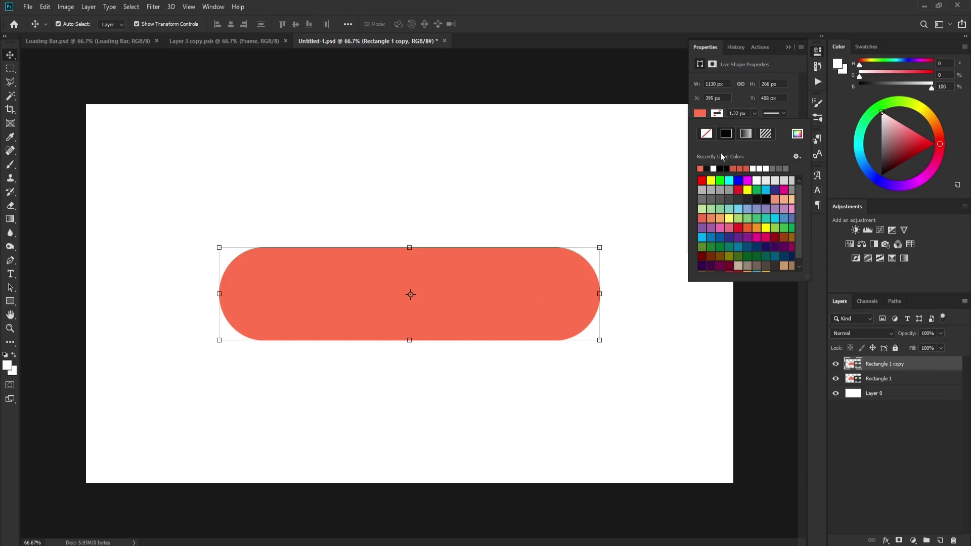
click(707, 134)
click(740, 202)
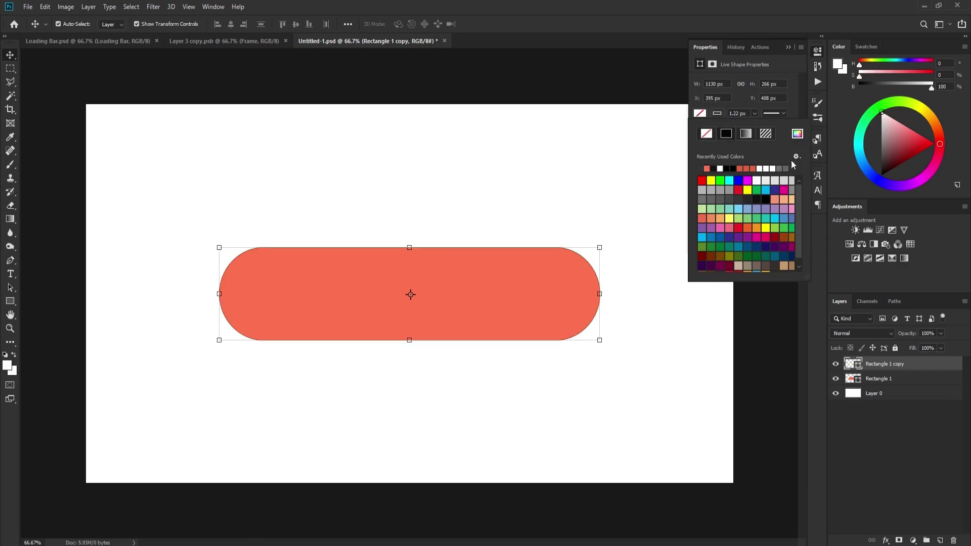
click(797, 134)
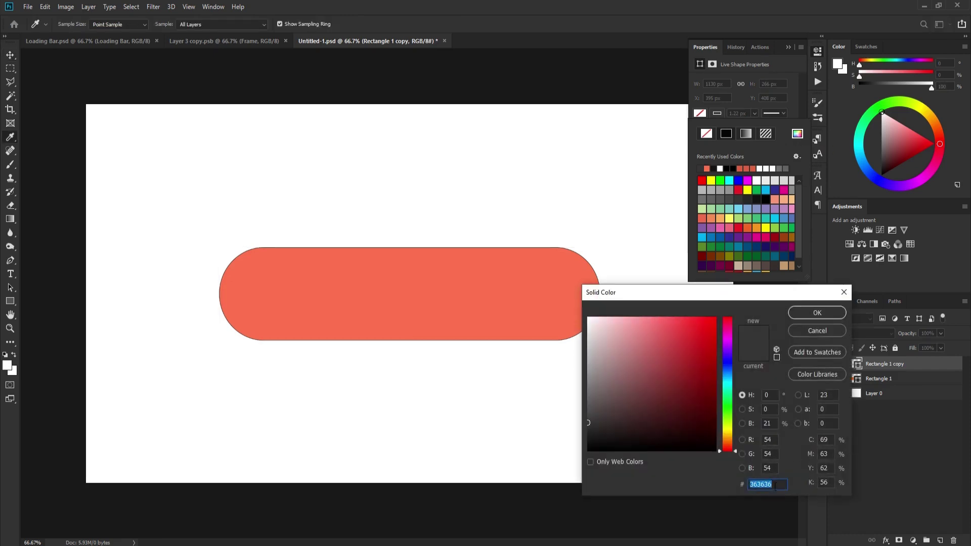
text(7)
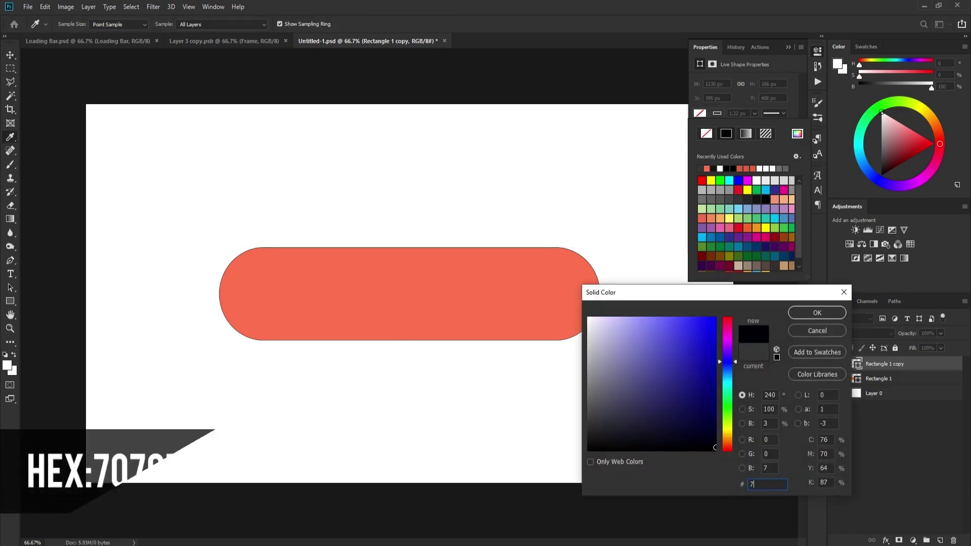
text(07070)
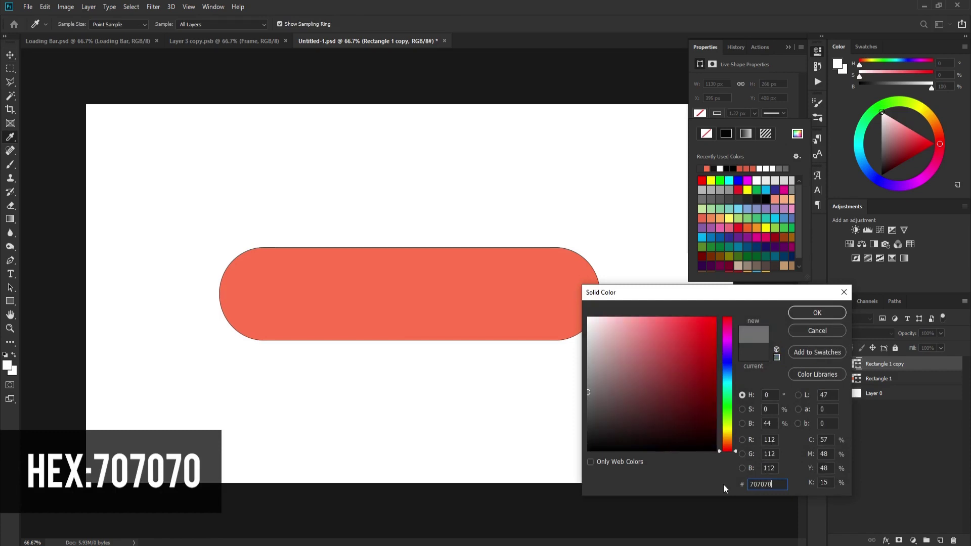
click(817, 313)
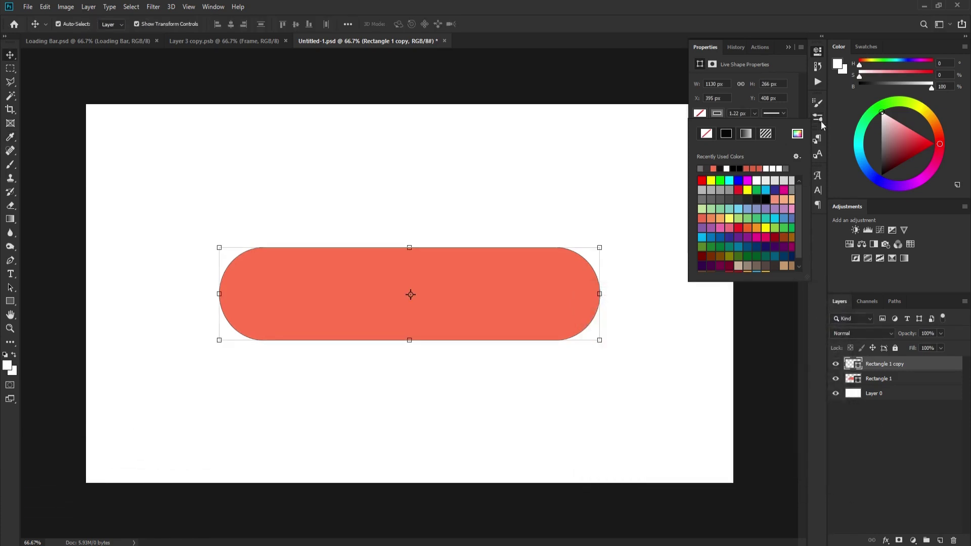
click(795, 85)
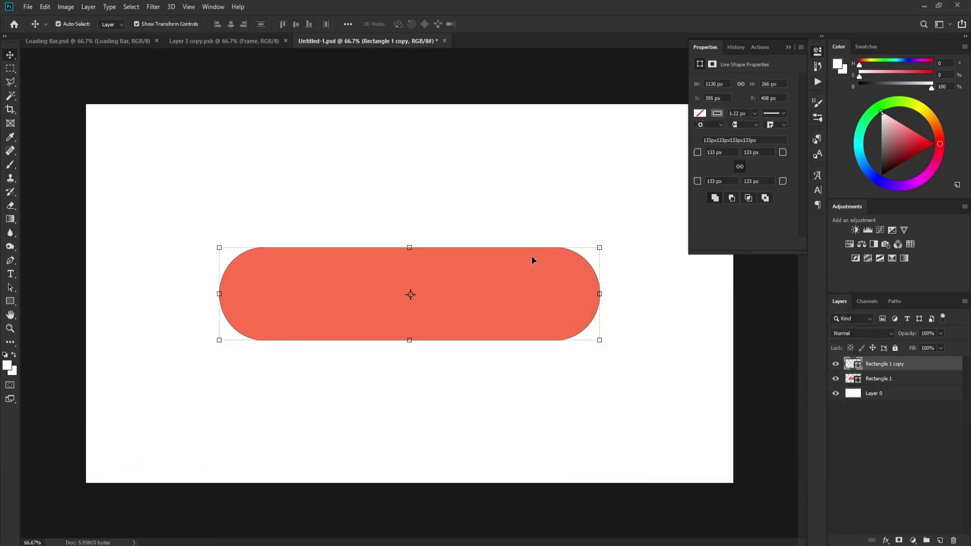
Set the grey frame's stroke width to 26.22 px.
click(754, 114)
drag(761, 126, 753, 111)
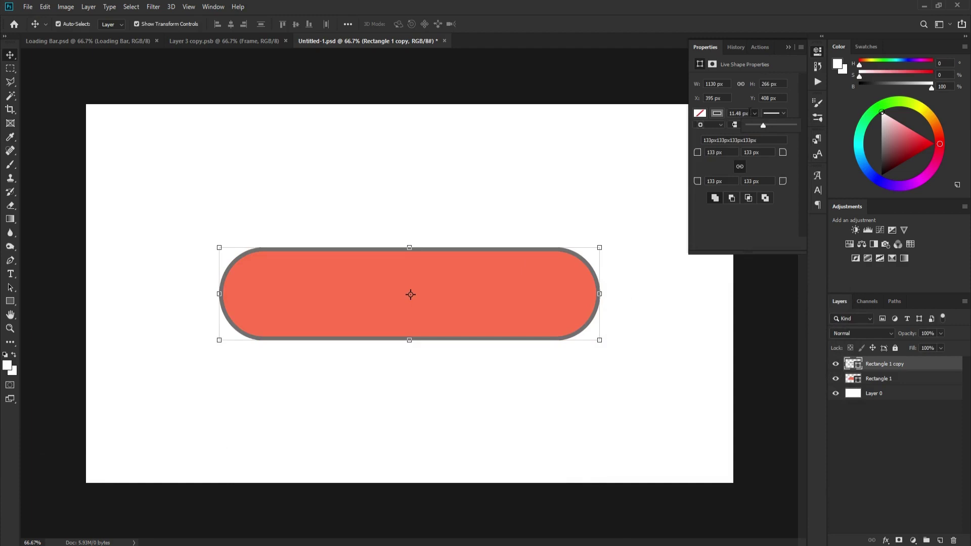
text(26.22)
key(Return)
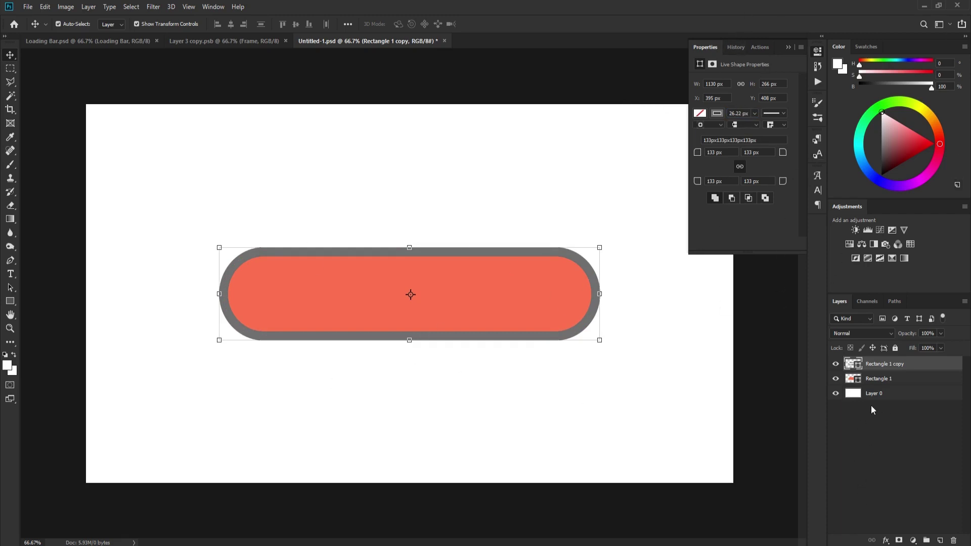
Add a Bevel & Emboss effect to the frame with Contour and Texture enabled.
click(890, 543)
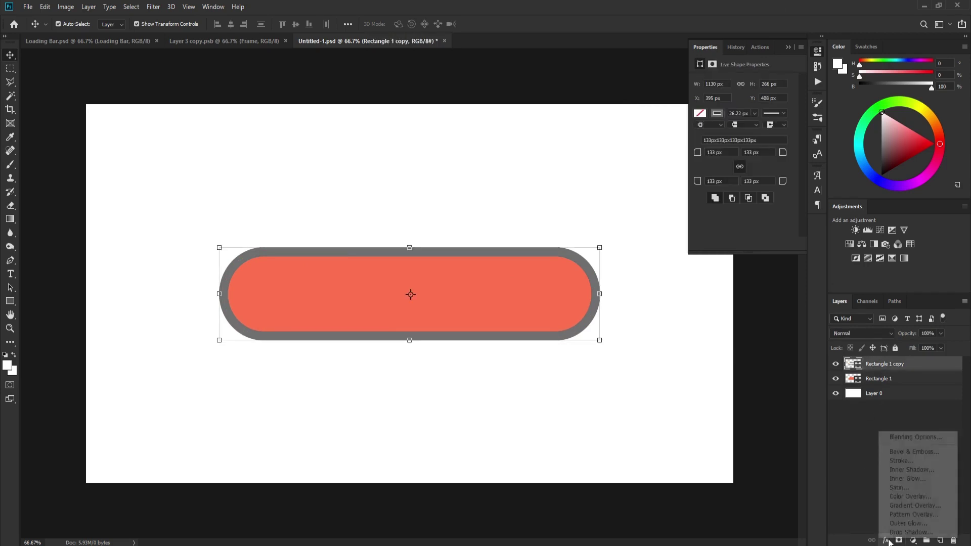
click(910, 451)
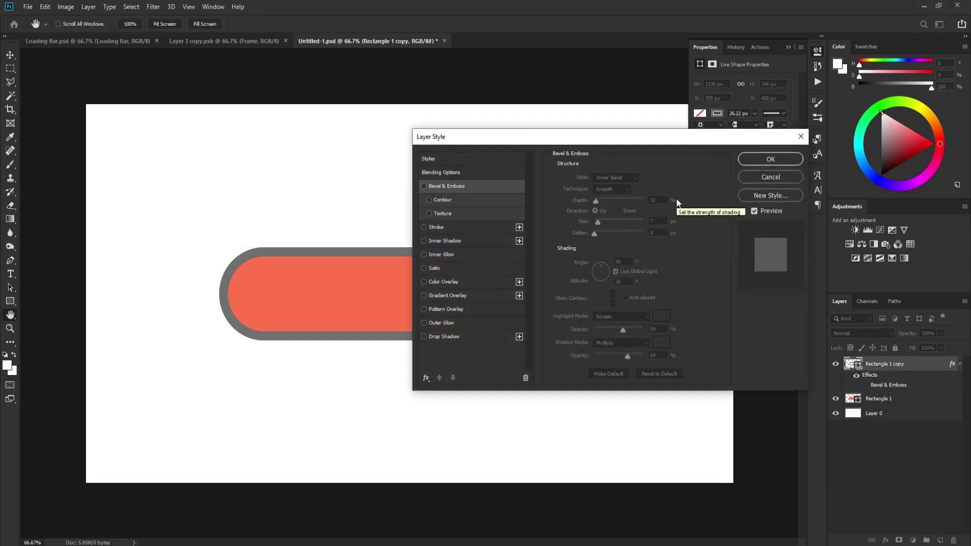
click(424, 186)
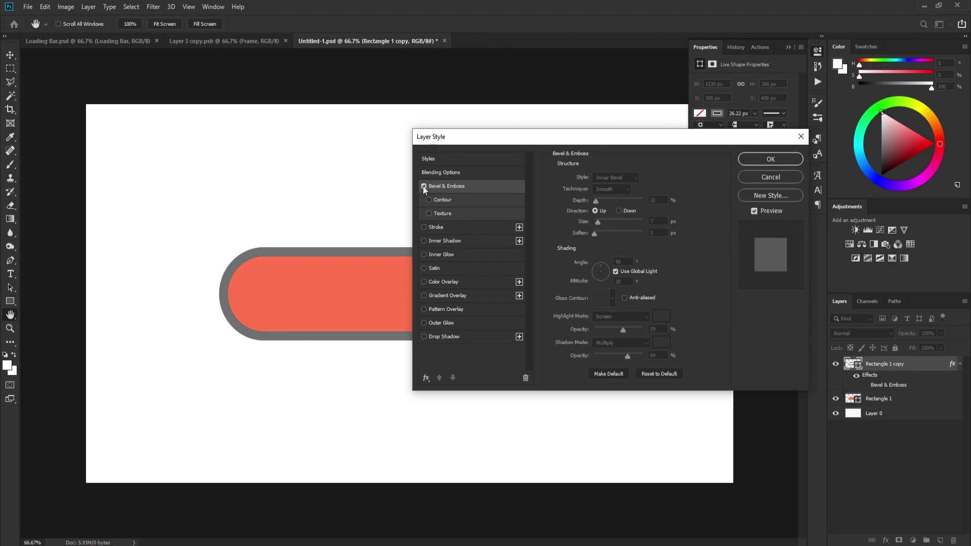
click(428, 199)
click(428, 213)
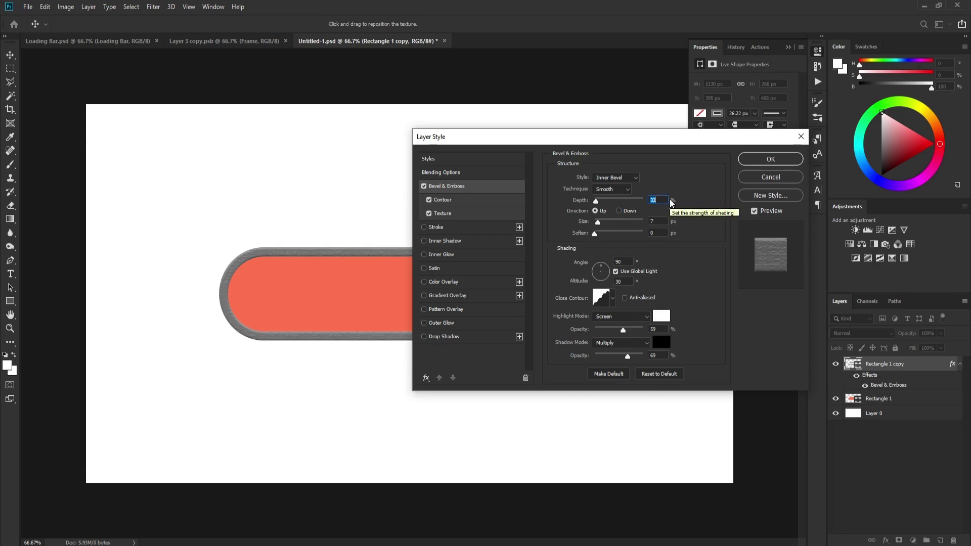
Set the bevel to depth 168%, size 35 px, angle 90°, altitude 53, with a new gloss contour.
text(1)
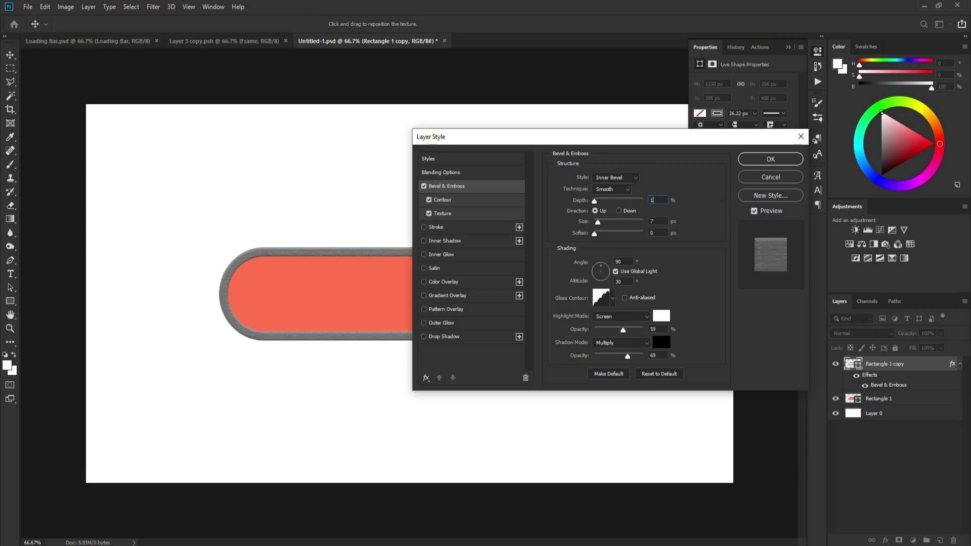
text(68)
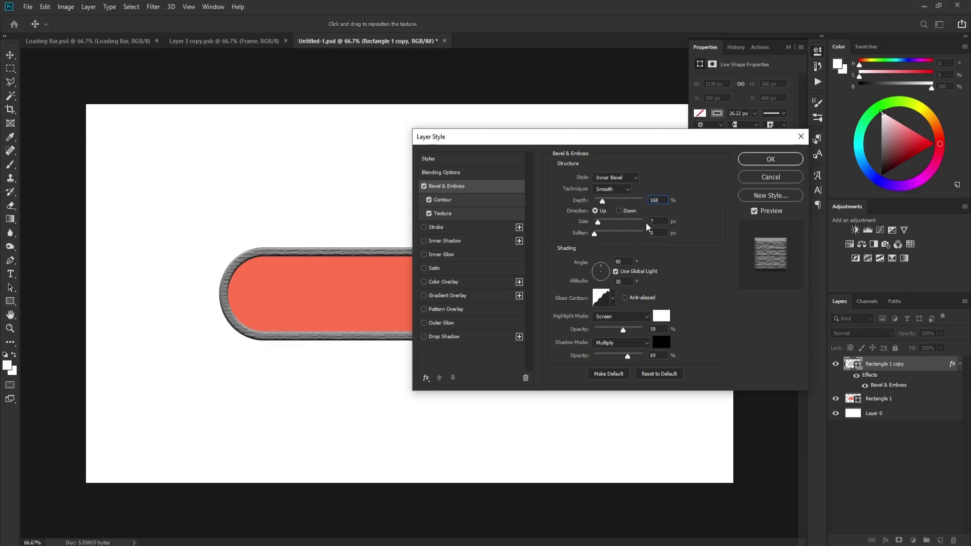
key(Tab)
text(35)
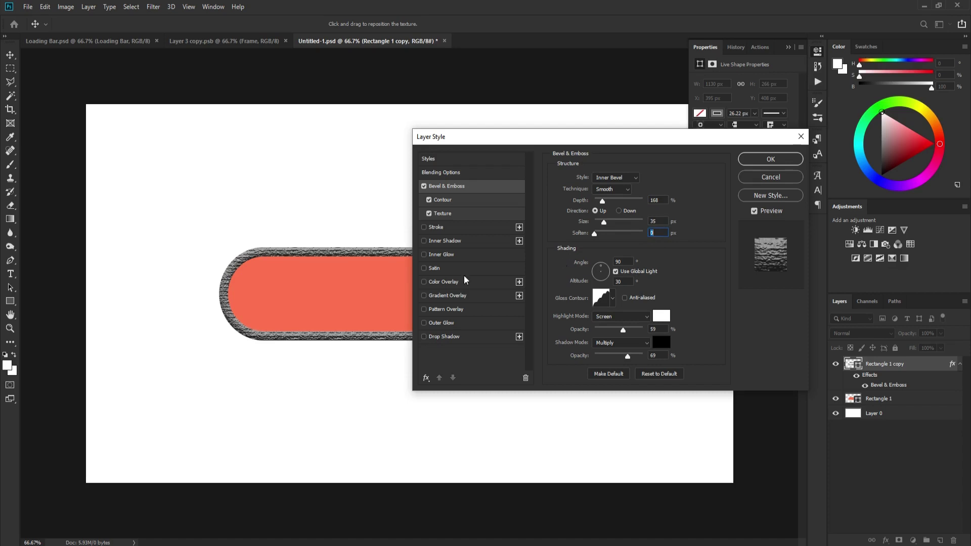
drag(533, 138, 591, 133)
key(Tab)
text(90)
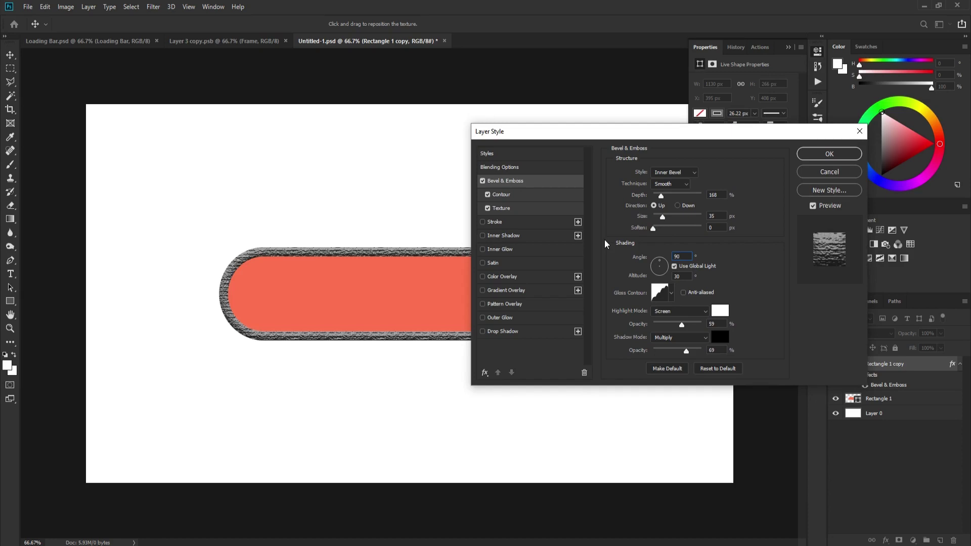
key(Tab)
text(53)
click(670, 293)
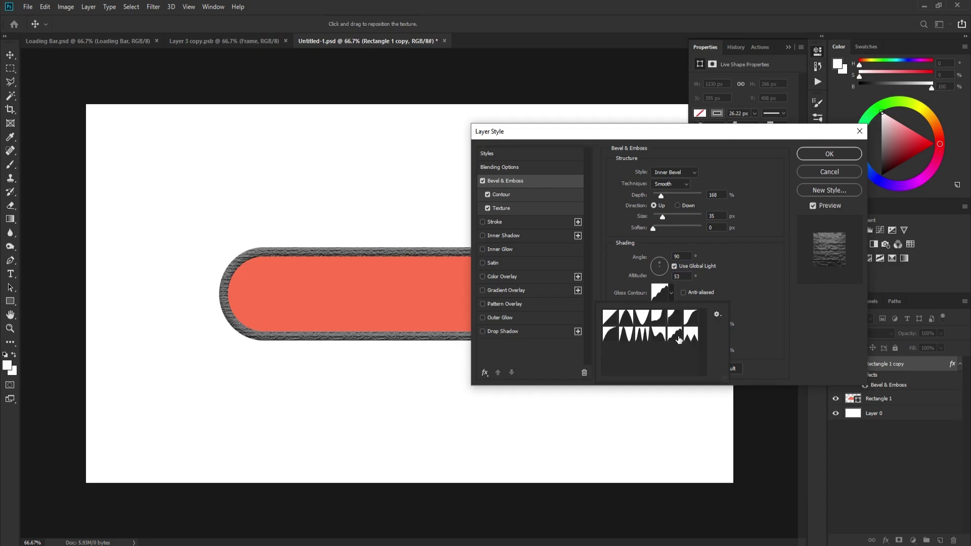
double_click(678, 338)
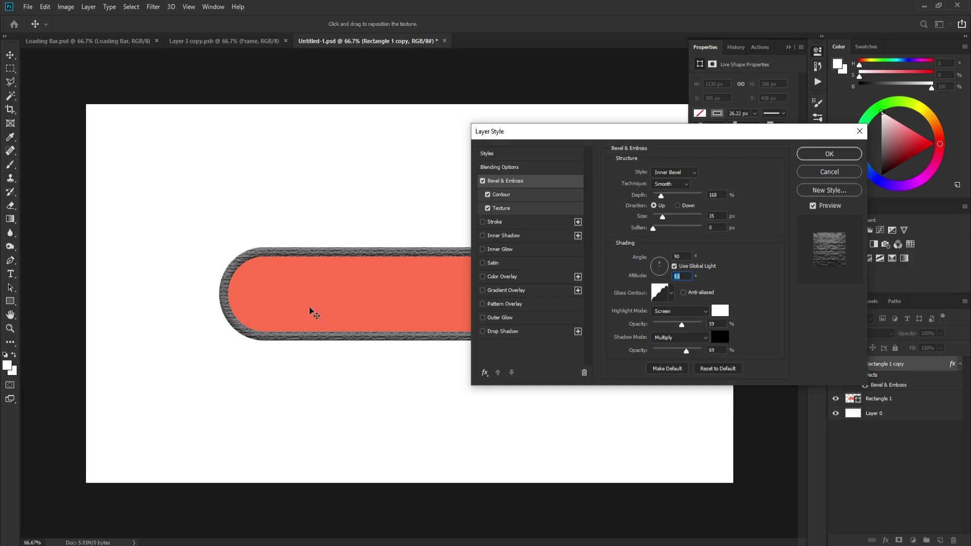
click(511, 197)
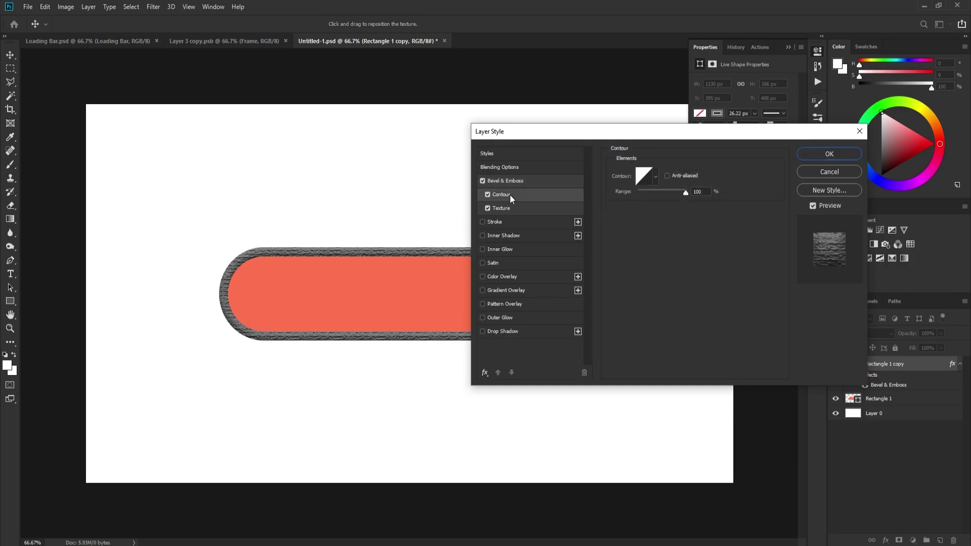
Apply a new contour preset to the bevel with a 20% range.
click(656, 178)
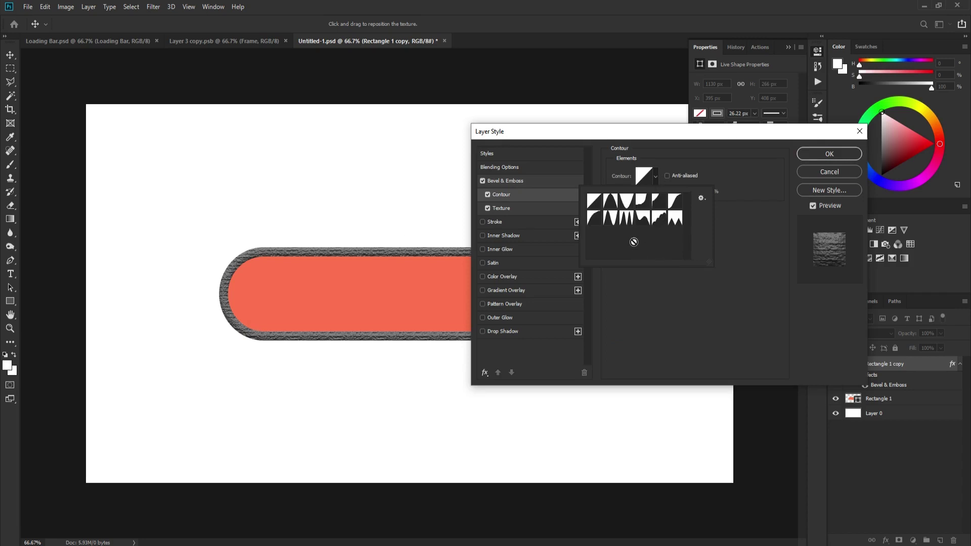
click(610, 224)
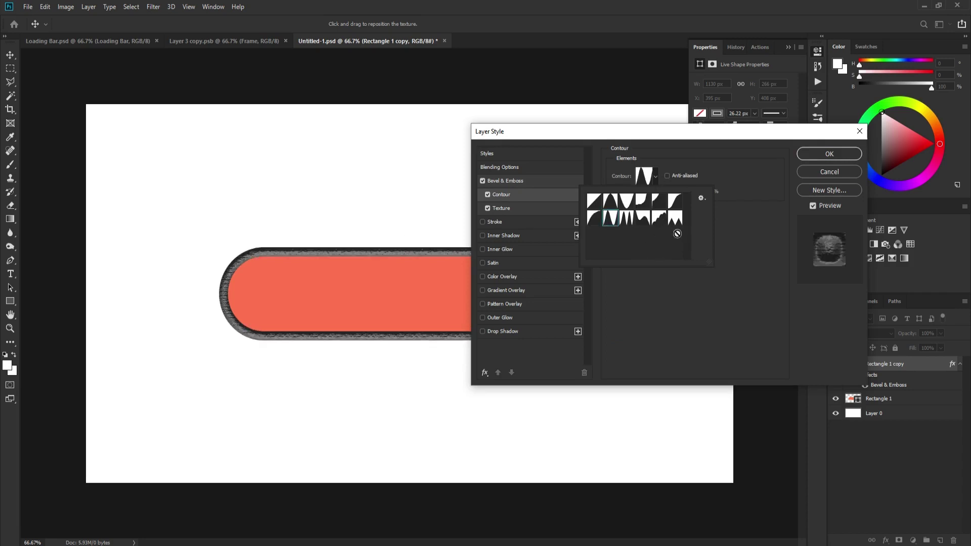
click(750, 242)
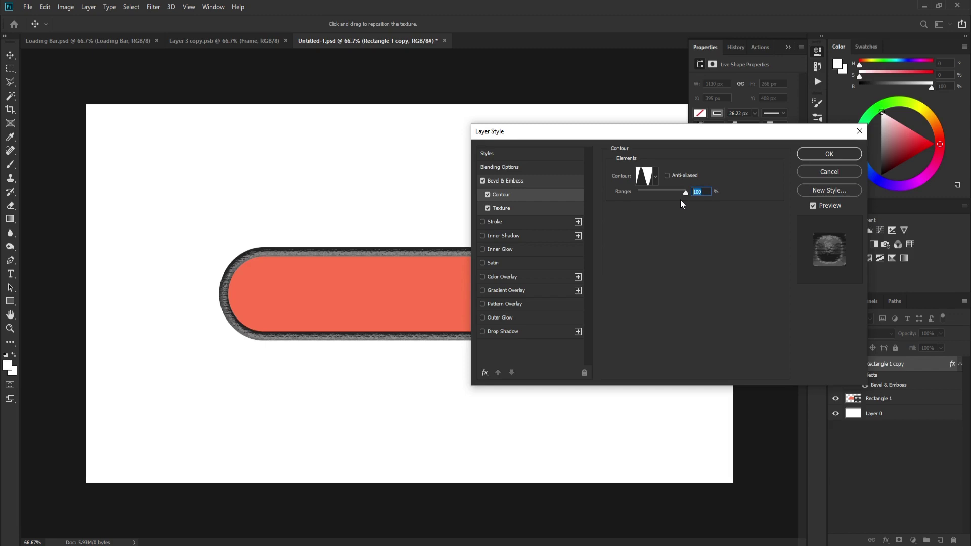
text(20)
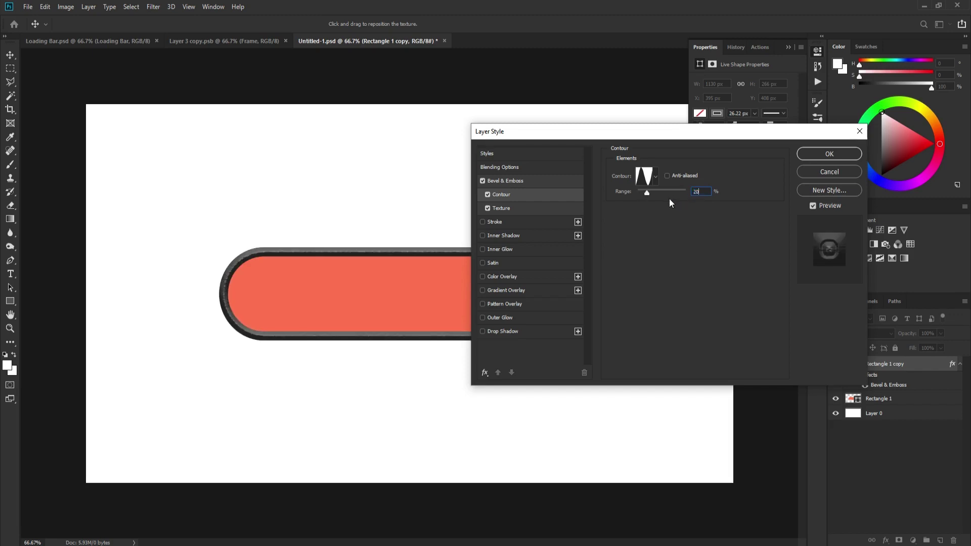
drag(590, 135, 718, 107)
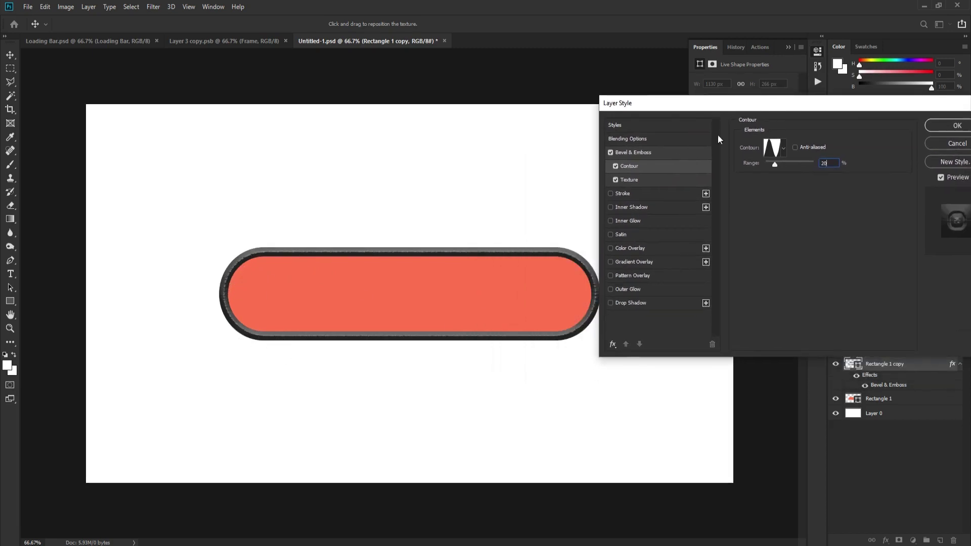
drag(766, 107, 694, 163)
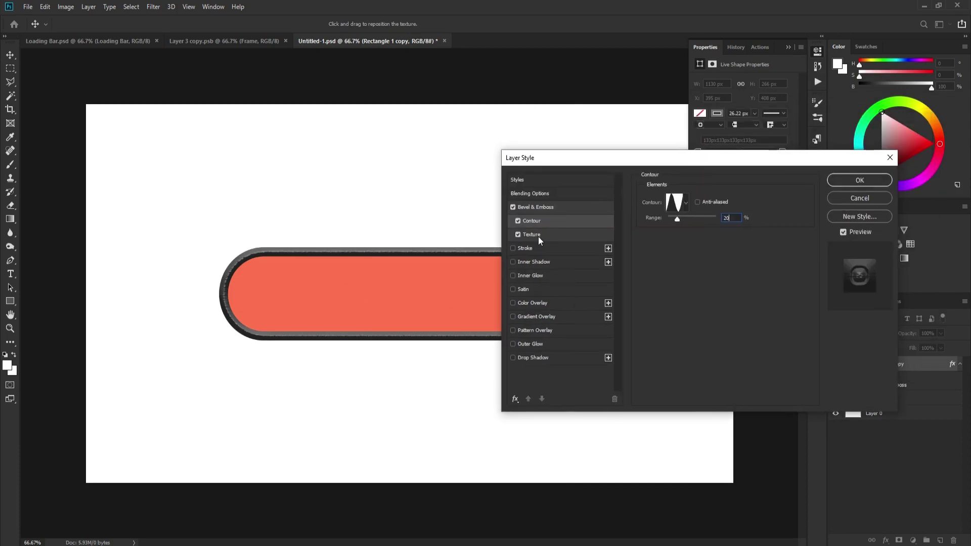
Load Grayscale Paper patterns and apply a Fibers 1 texture at 77% scale, -34 depth.
click(539, 235)
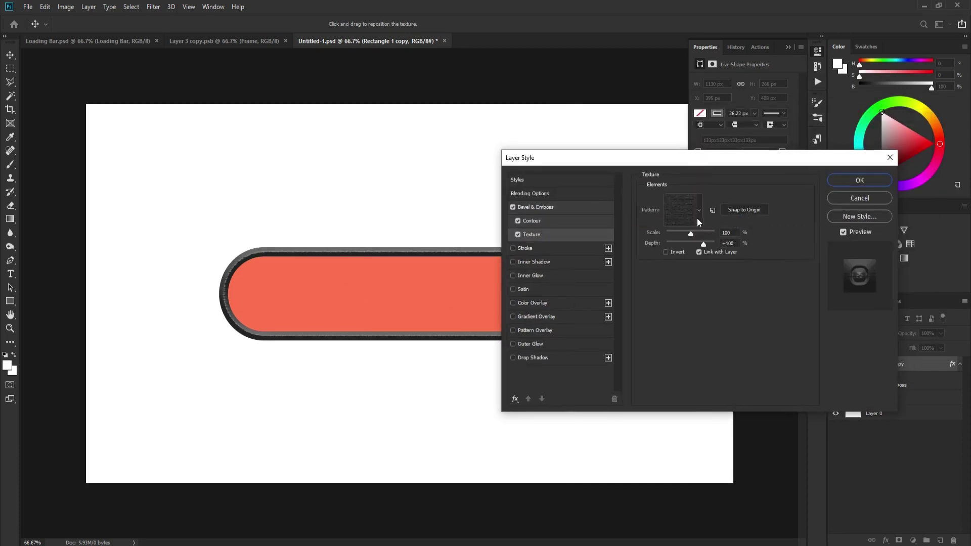
click(698, 220)
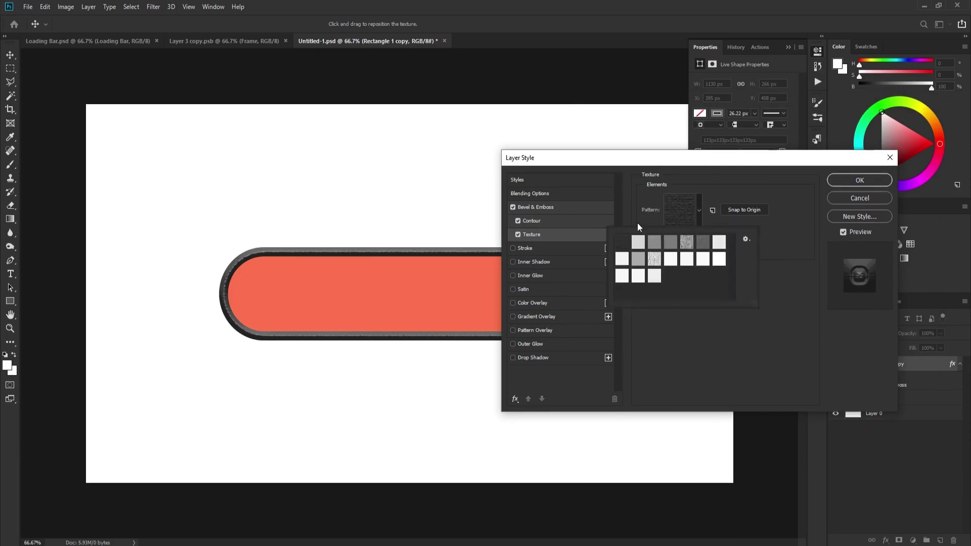
click(745, 238)
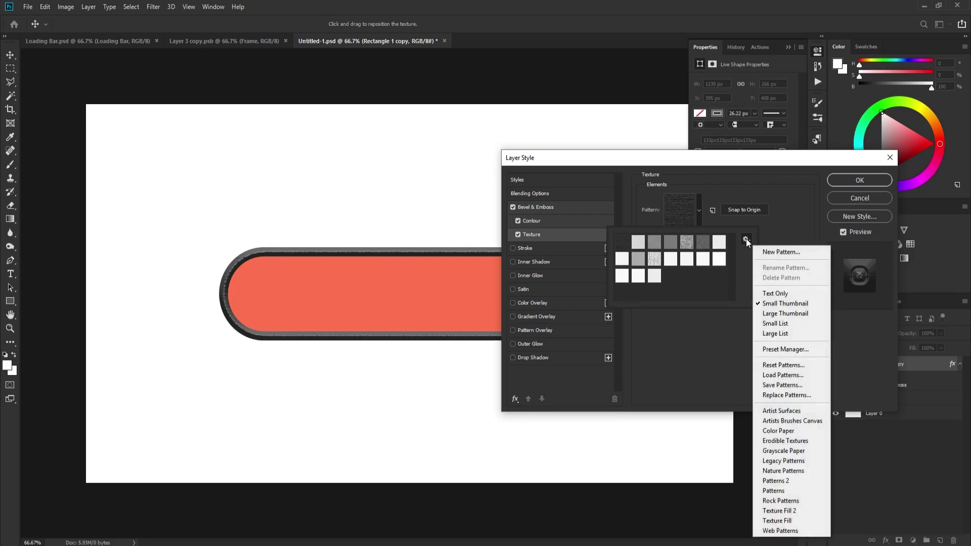
click(804, 450)
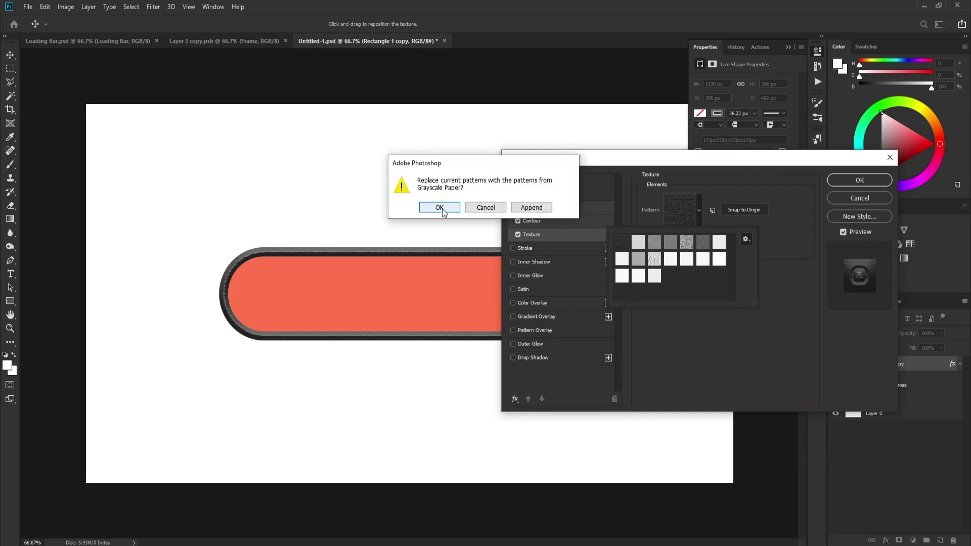
click(439, 208)
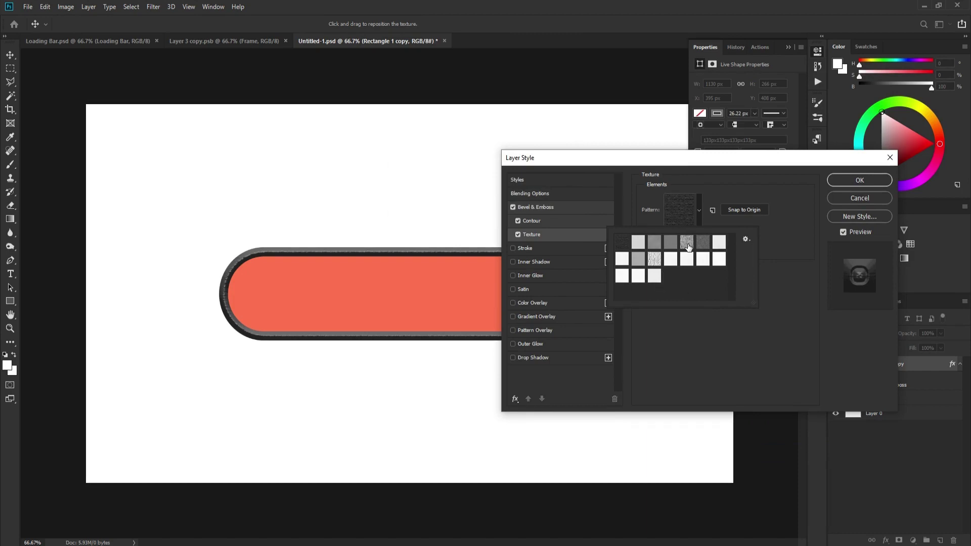
click(687, 246)
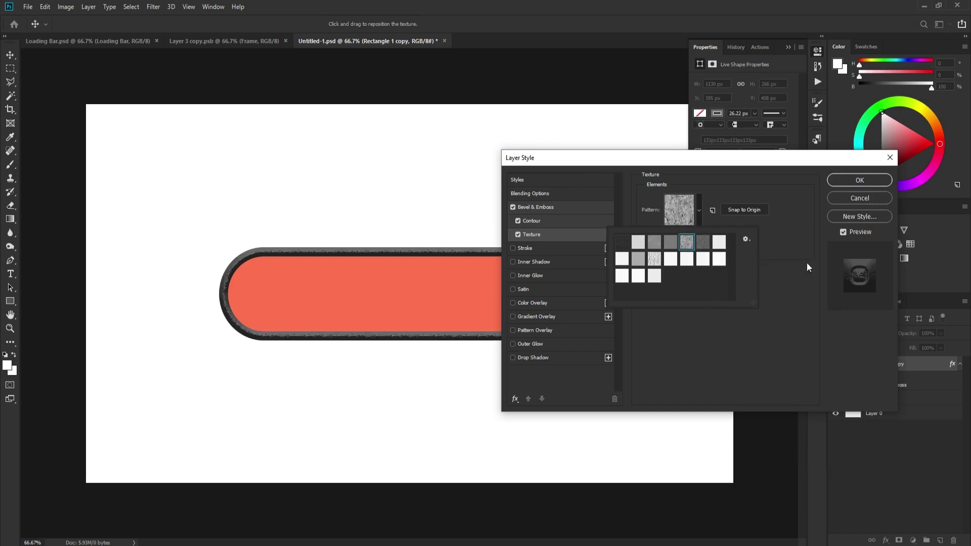
click(784, 273)
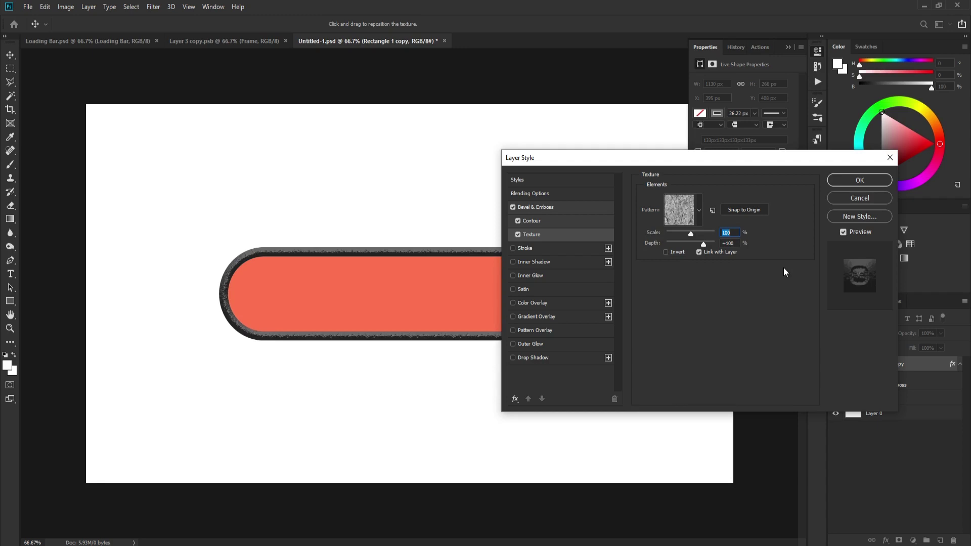
text(77)
key(Tab)
text(-34)
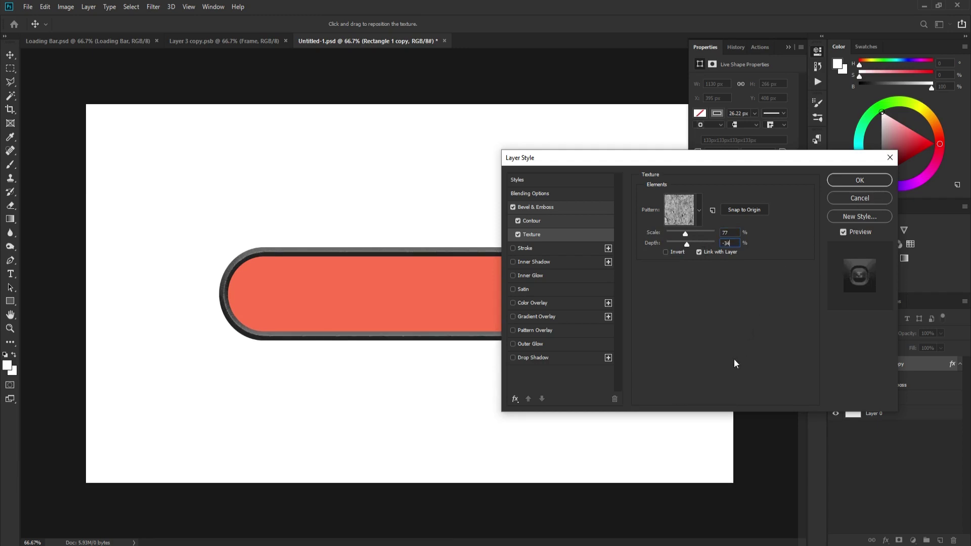
click(851, 181)
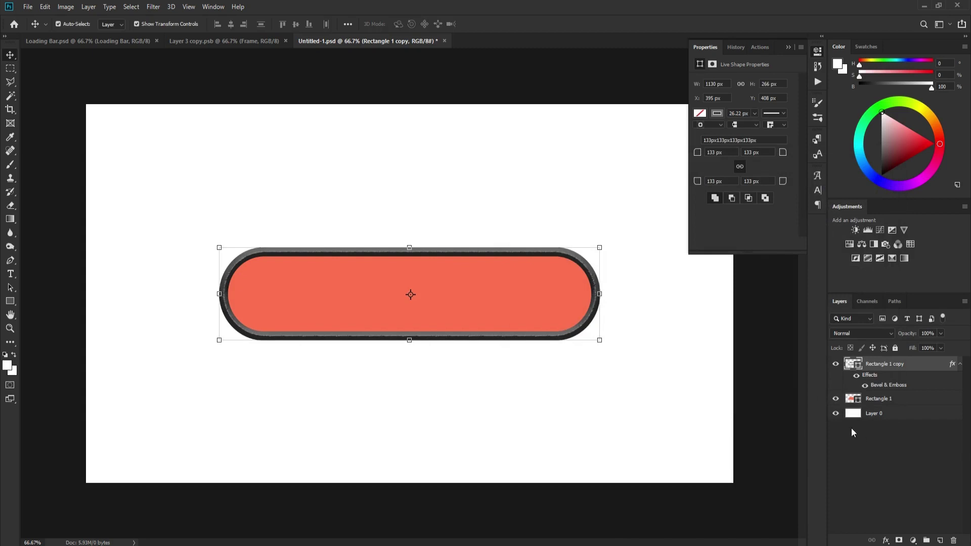
Add an empty Layer 1 clipped to the coral Rectangle 1 shape.
click(879, 400)
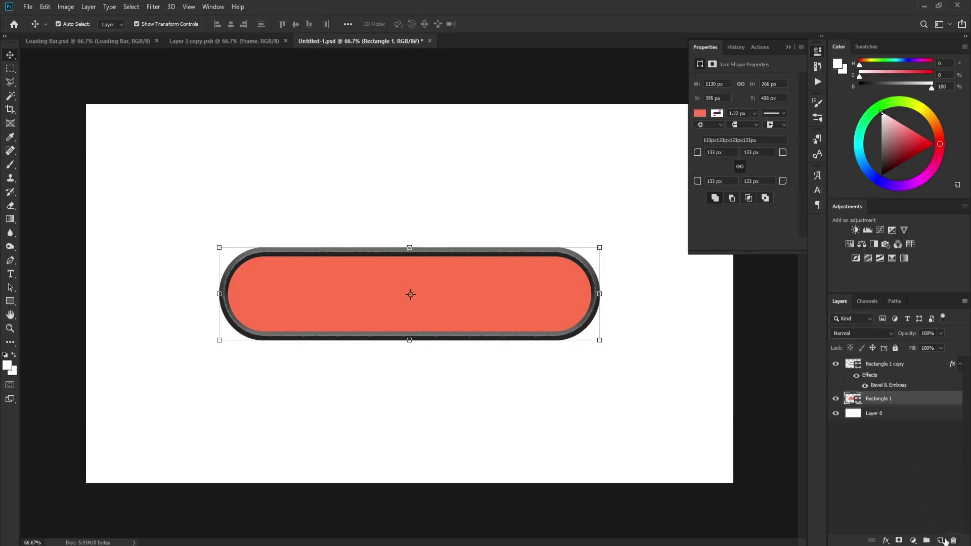
click(940, 540)
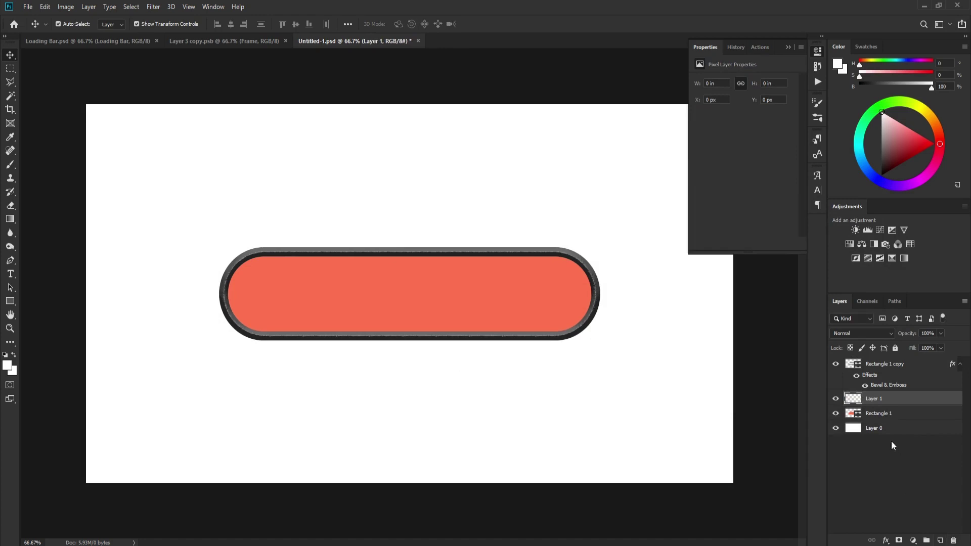
alt+click(899, 405)
Choose a large 1411 px rock-textured brush preset.
click(10, 165)
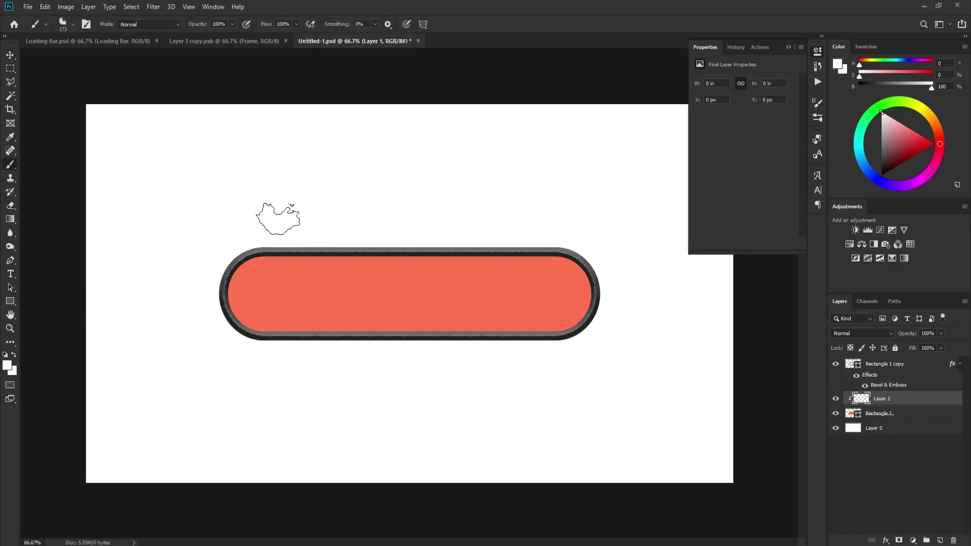
right_click(278, 217)
scroll(403, 416, up, 2)
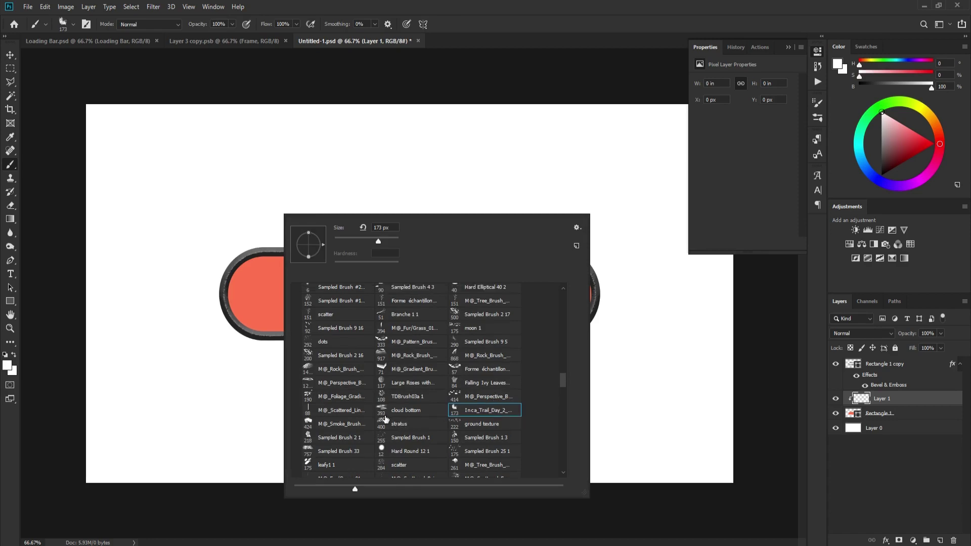
click(335, 388)
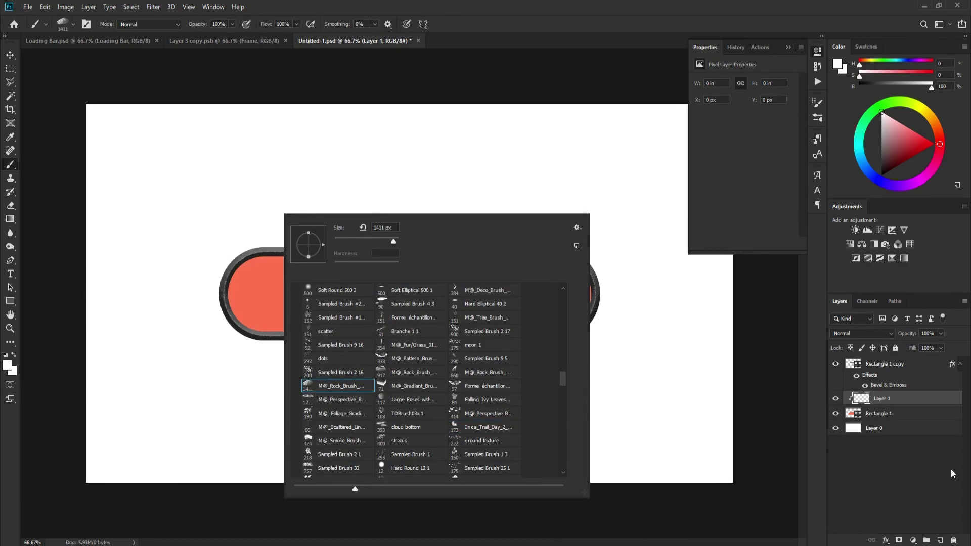
click(891, 399)
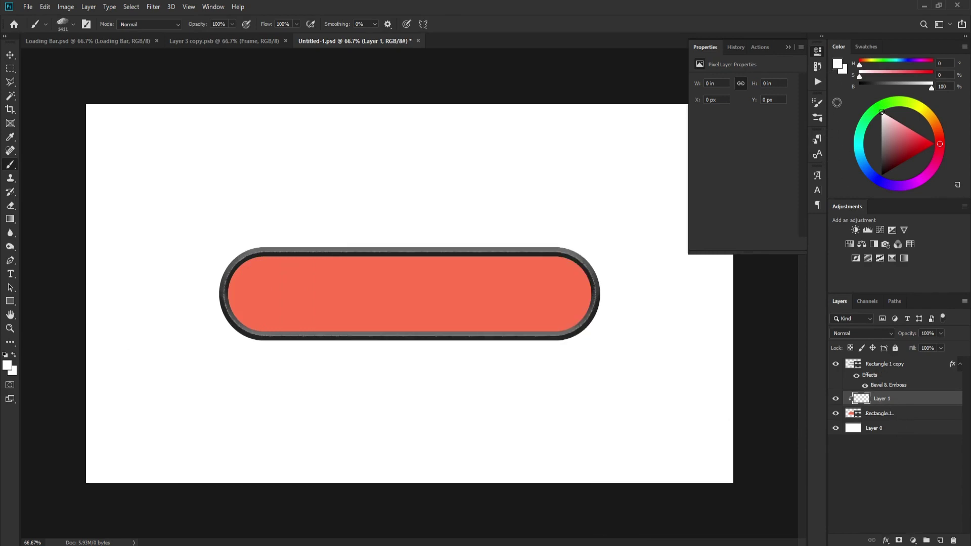
Set the foreground colour to coral e06041.
click(7, 368)
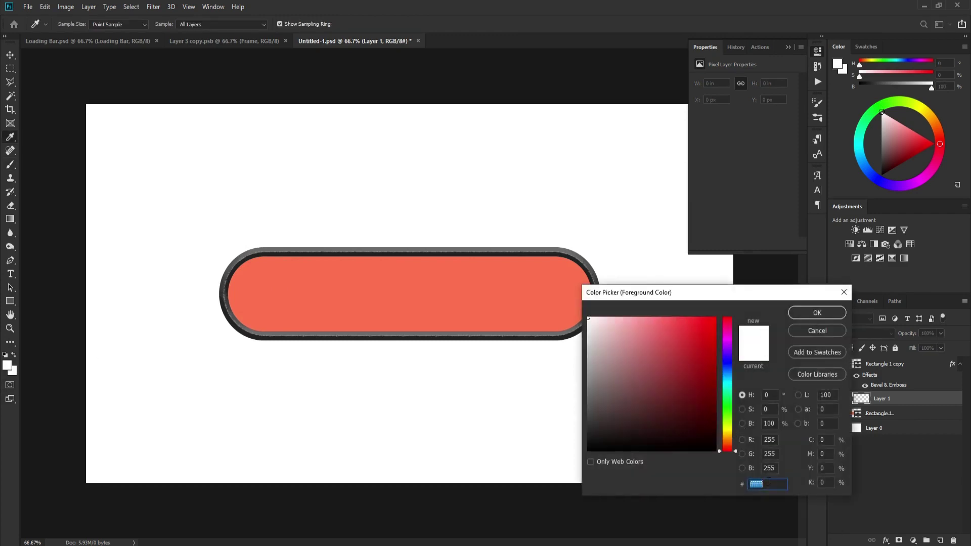
text(e)
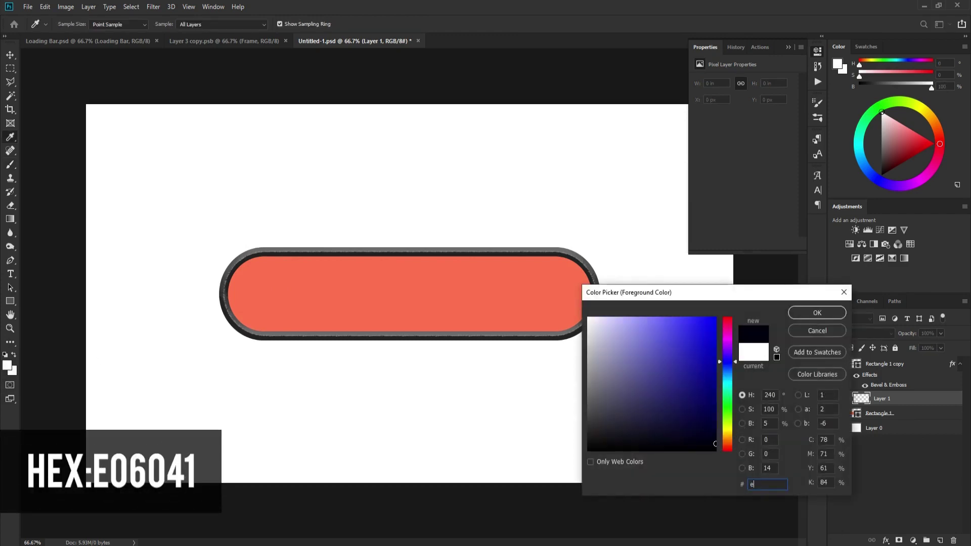
text(06041)
key(Return)
key(b)
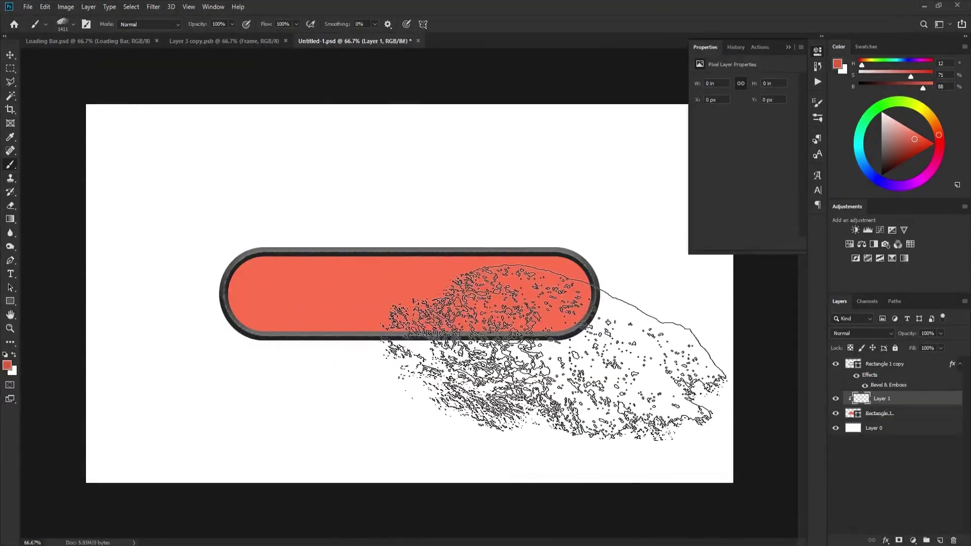
Stamp the rock texture onto Layer 1, undo, and re-stamp over the bar's left and right parts.
click(529, 349)
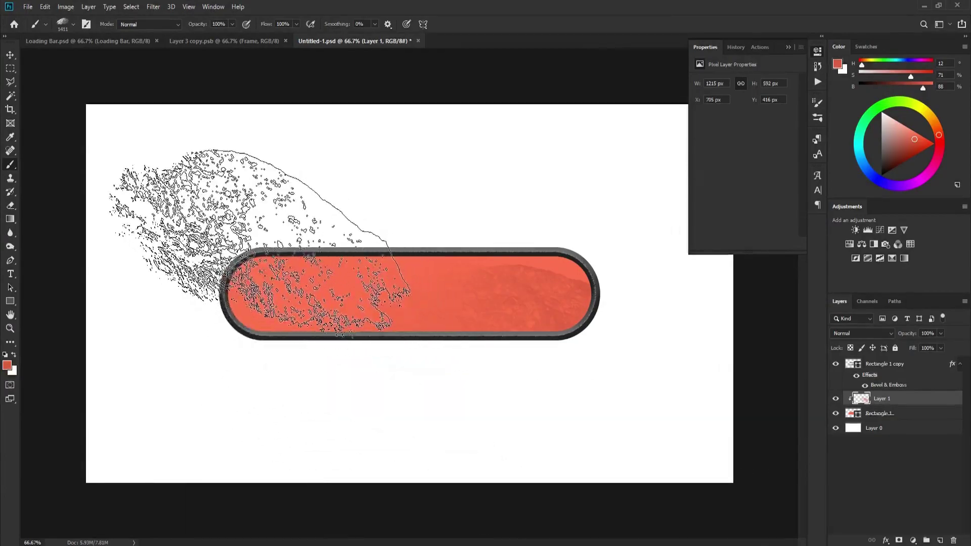
click(294, 355)
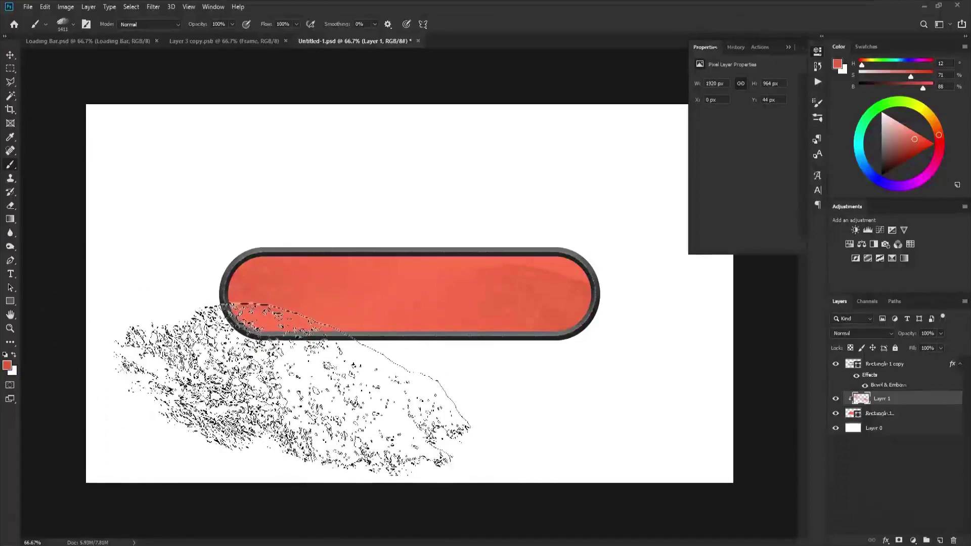
click(451, 412)
key(ctrl+s)
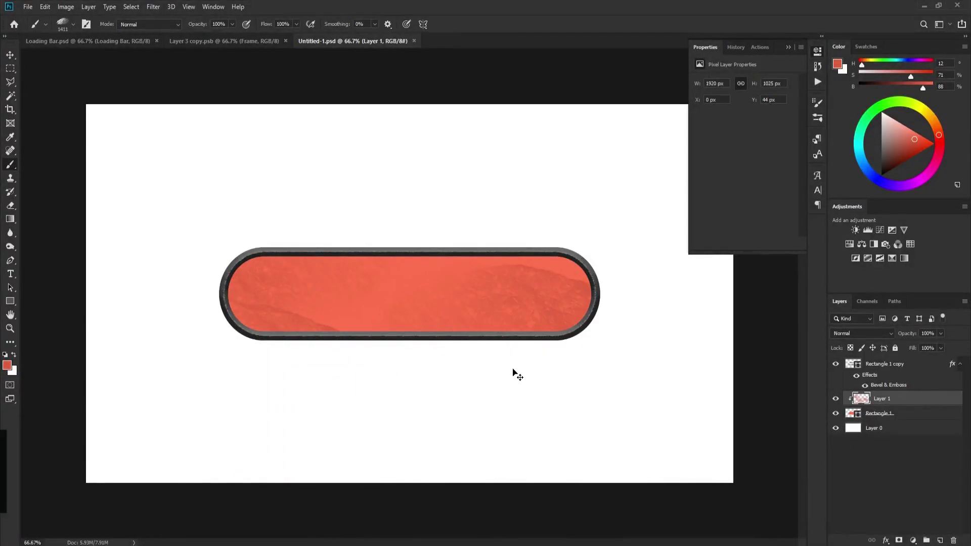
key(ctrl+z)
key(ctrl+z)
key(ctrl+z)
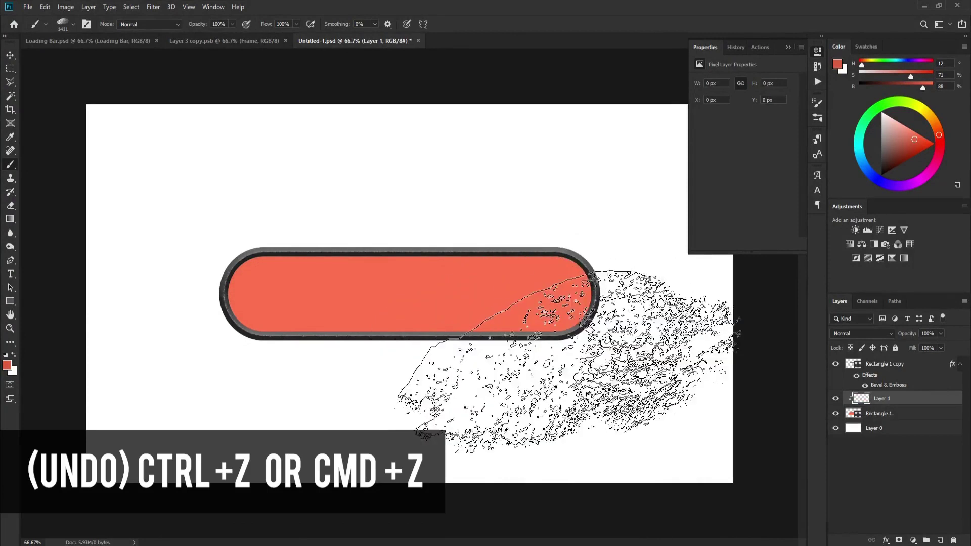
click(571, 323)
click(288, 280)
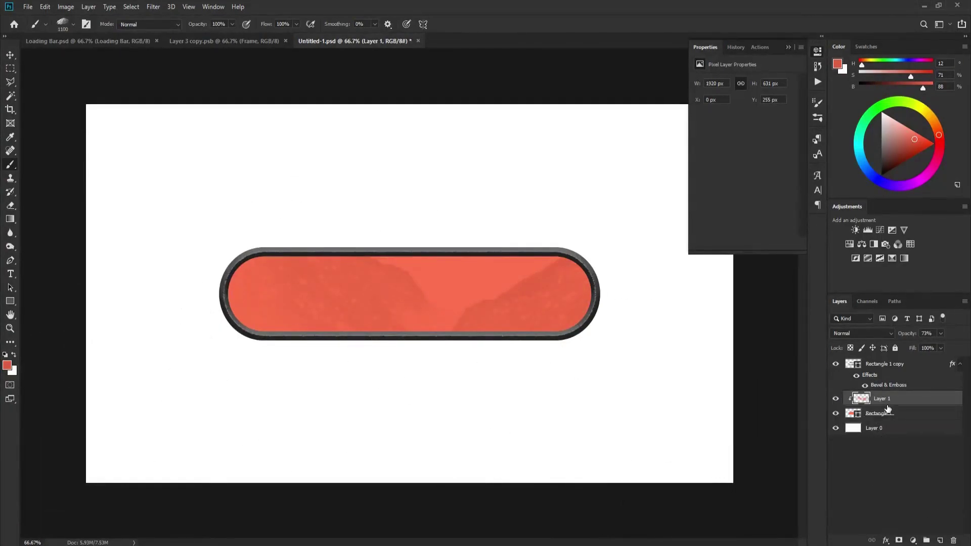
Convert Layer 1 and Rectangle 1 into a smart object named 'Fill Loading Bar' and add a layer mask.
shift+click(901, 414)
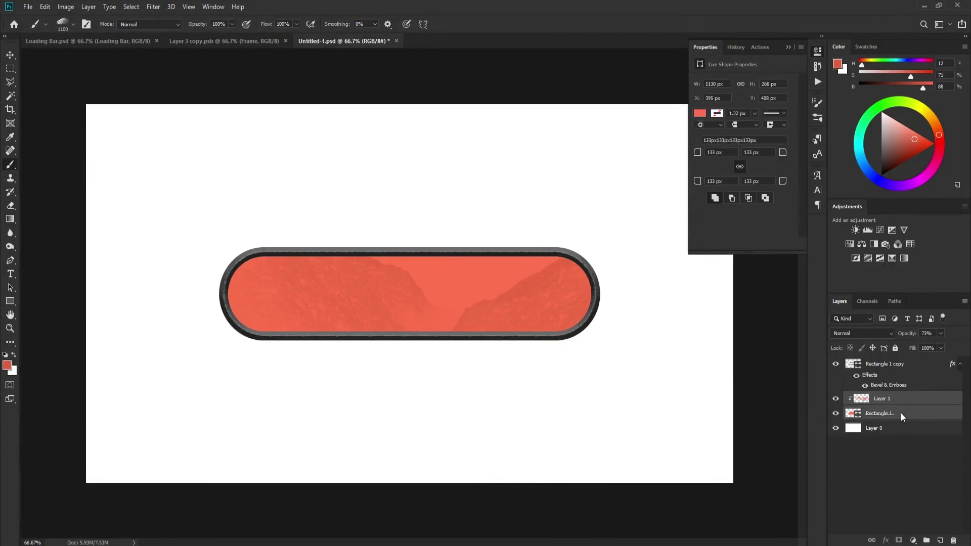
right_click(903, 412)
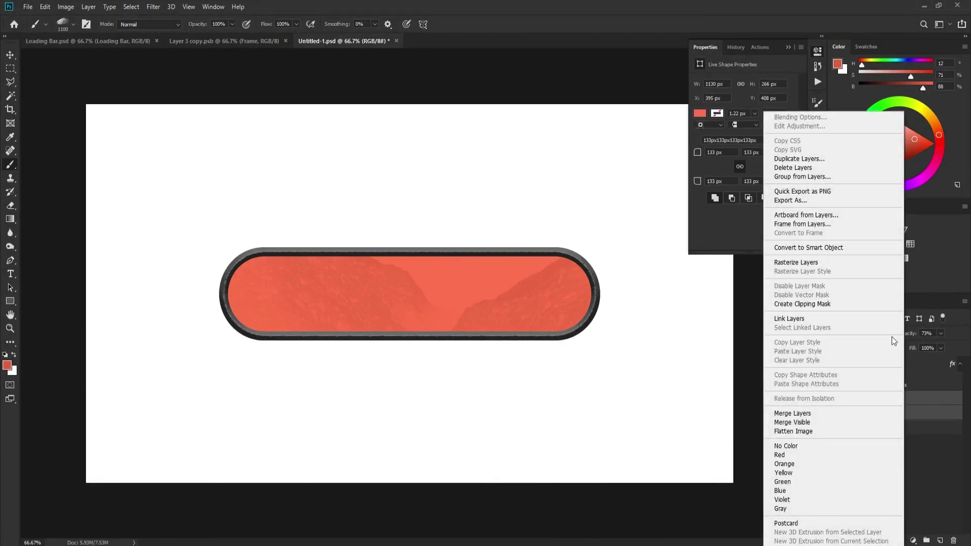
click(838, 247)
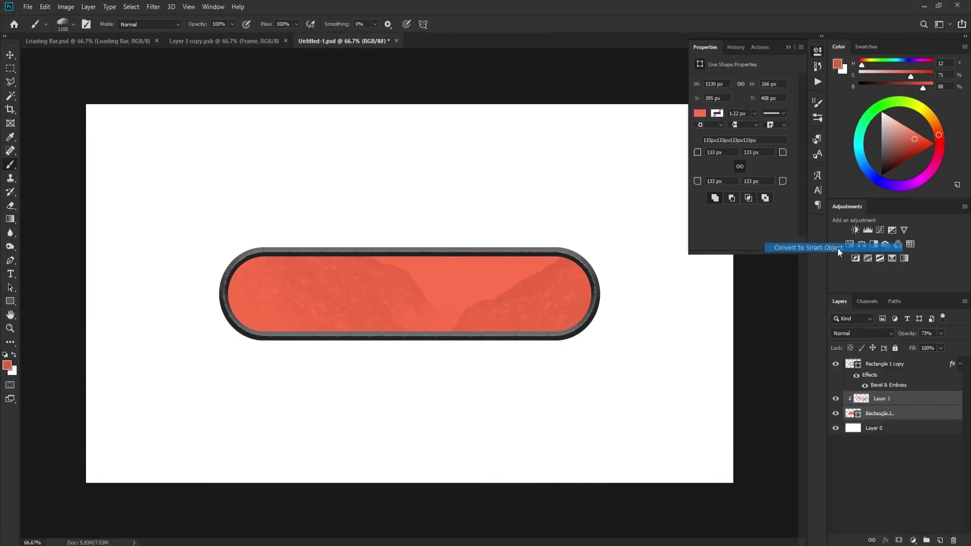
double_click(873, 401)
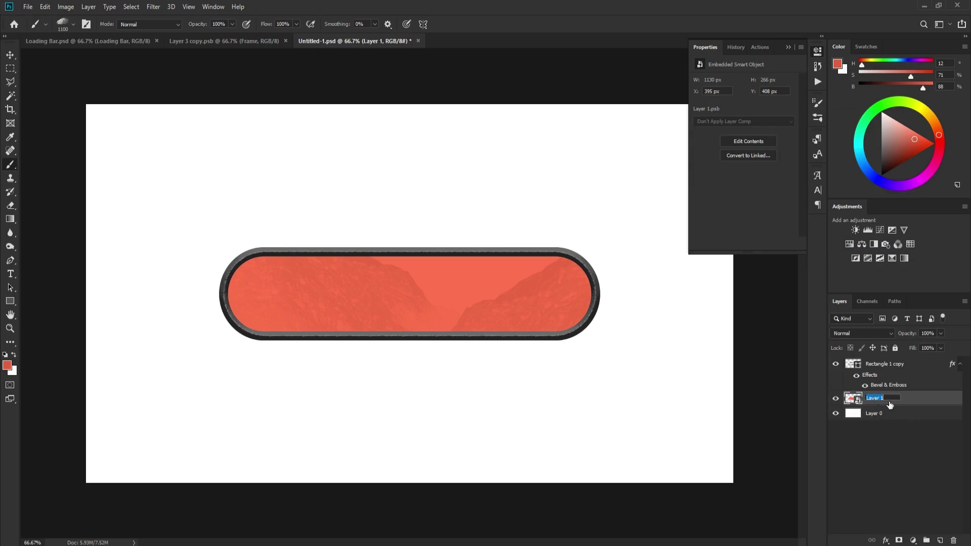
text(fill Loading Bar)
key(Return)
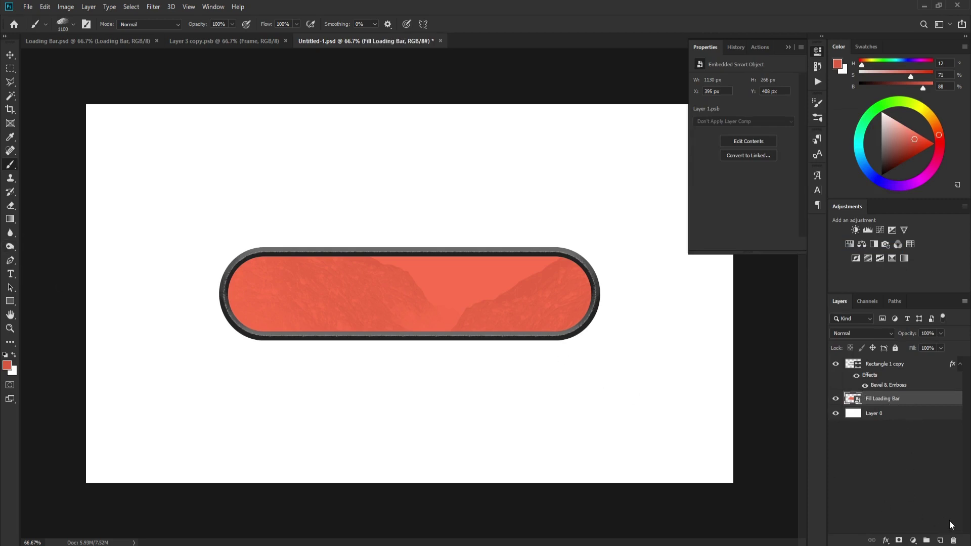
click(899, 540)
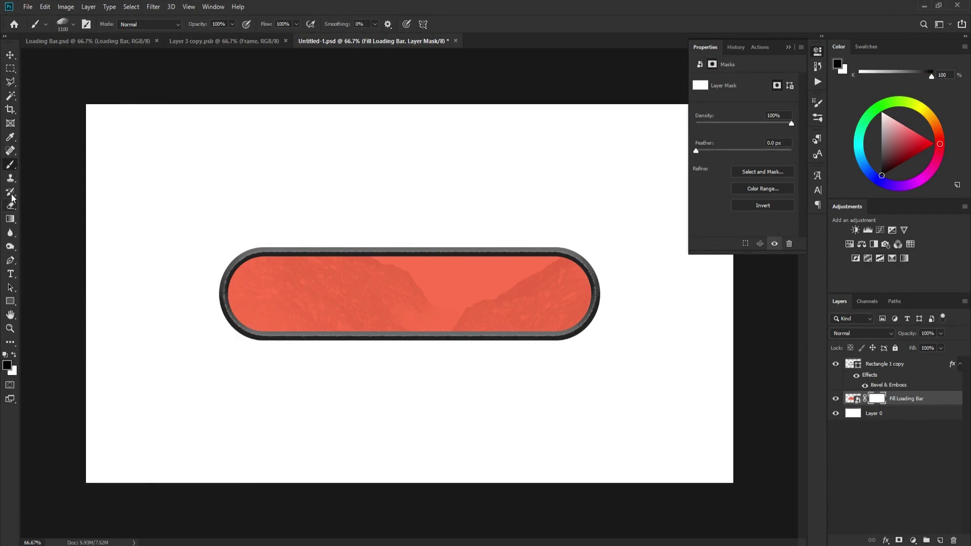
Choose the Branche 1 1 brush, target the mask, reset colours to black and white, and show Brush Settings.
right_click(318, 264)
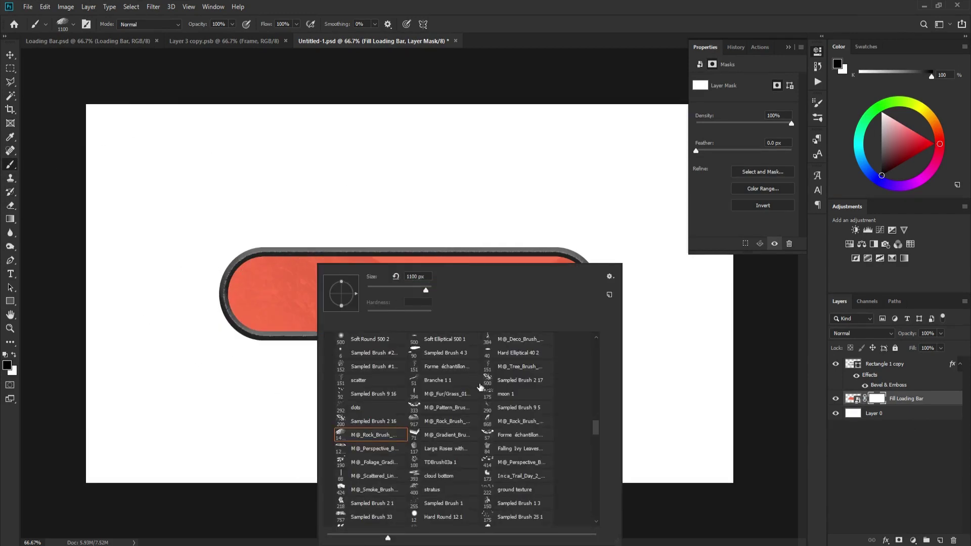
click(441, 383)
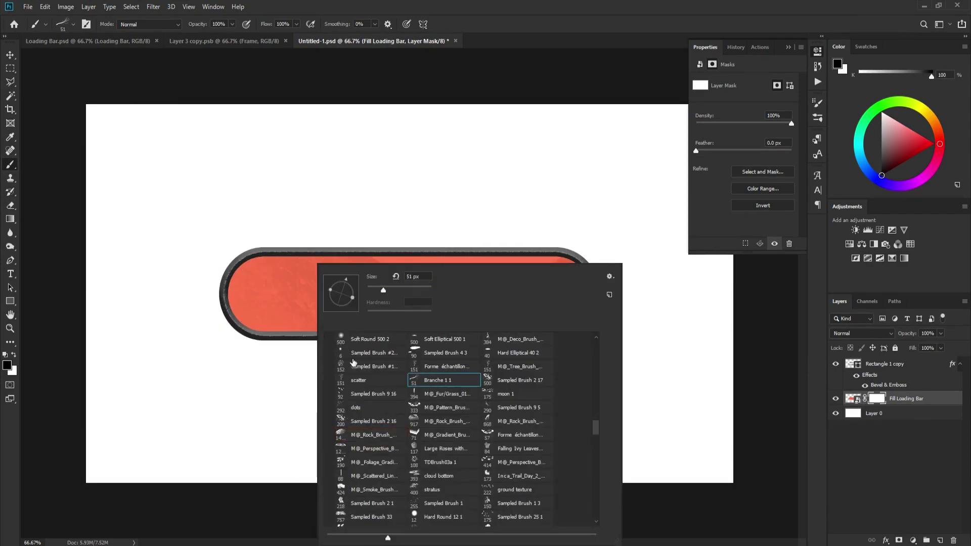
click(834, 466)
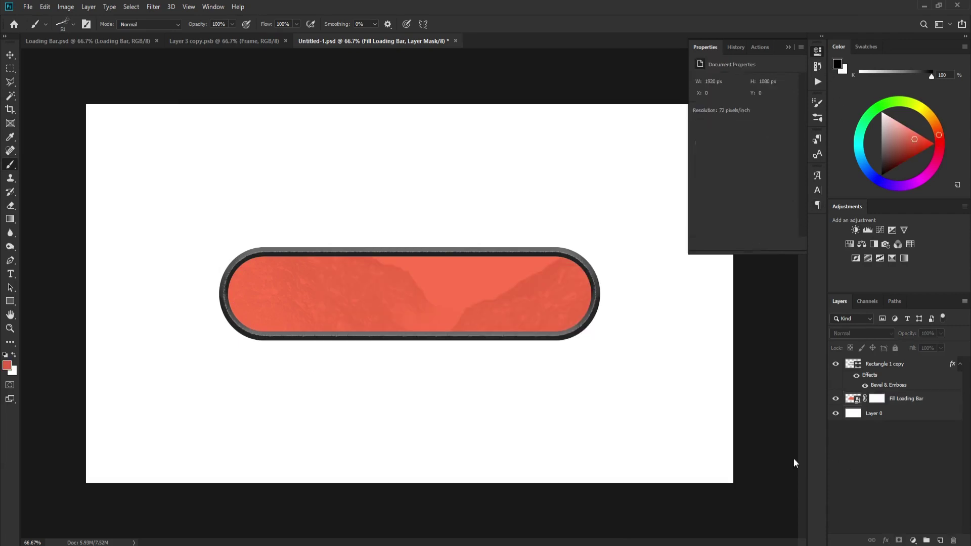
click(878, 399)
key(d)
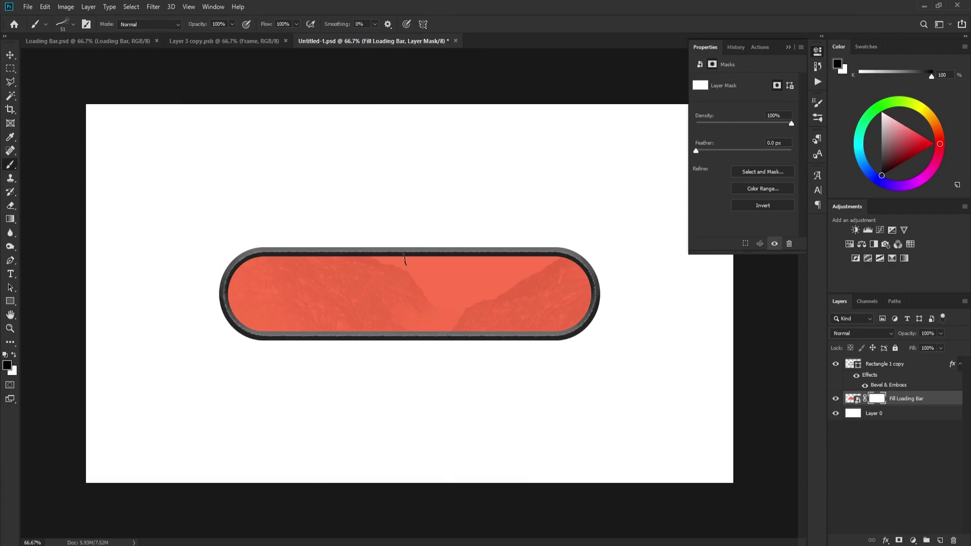
click(818, 104)
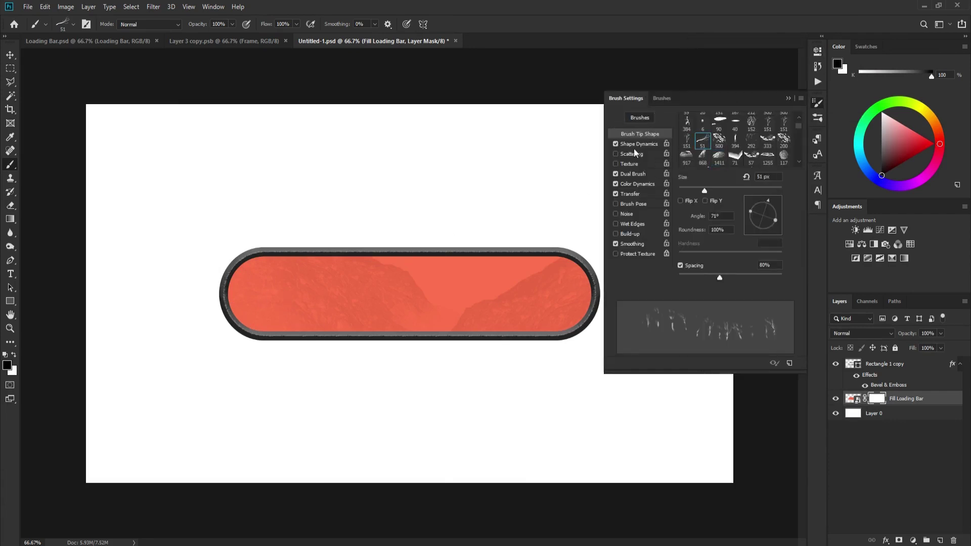
Untick Dual Brush, tilt the tip to 19°, enlarge it, and paint a white tree on the bar's left.
click(615, 174)
drag(768, 204, 793, 214)
key(bracketright)
key(bracketright)
key(bracketright)
key(bracketright)
key(bracketright)
key(bracketright)
key(bracketright)
key(bracketright)
key(bracketright)
key(bracketright)
key(bracketright)
click(267, 316)
Paint two more white trees on the bar's right end.
scroll(783, 137, up, 1)
click(768, 132)
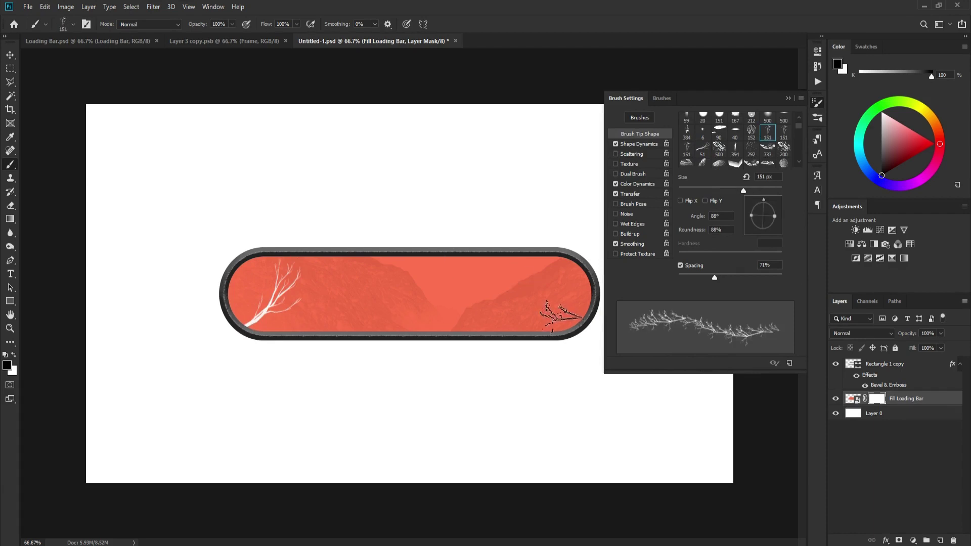
click(556, 309)
Switch through the 151 and 51 tree presets, rotating branches horizontal and enlarging to 500 px.
scroll(733, 137, up, 1)
click(783, 149)
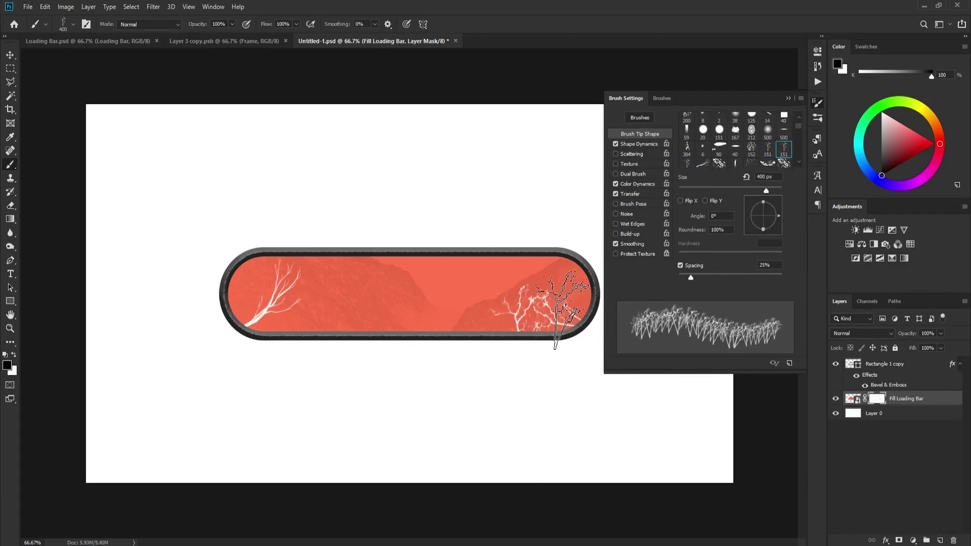
click(767, 147)
scroll(708, 161, down, 1)
scroll(708, 160, down, 1)
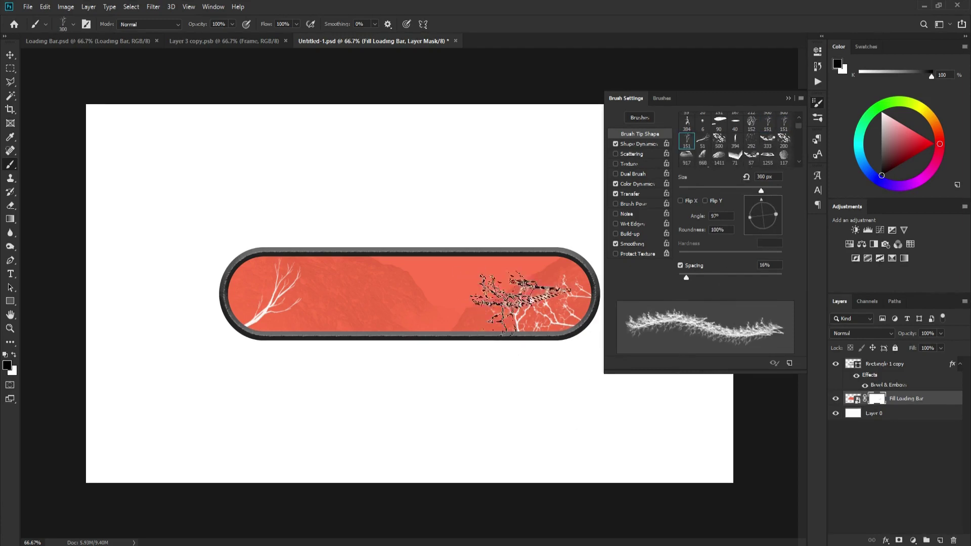
click(702, 142)
key(bracketright)
key(bracketright)
key(bracketright)
key(bracketright)
key(bracketright)
key(bracketright)
key(bracketright)
key(bracketright)
key(bracketright)
key(bracketright)
key(bracketright)
key(bracketright)
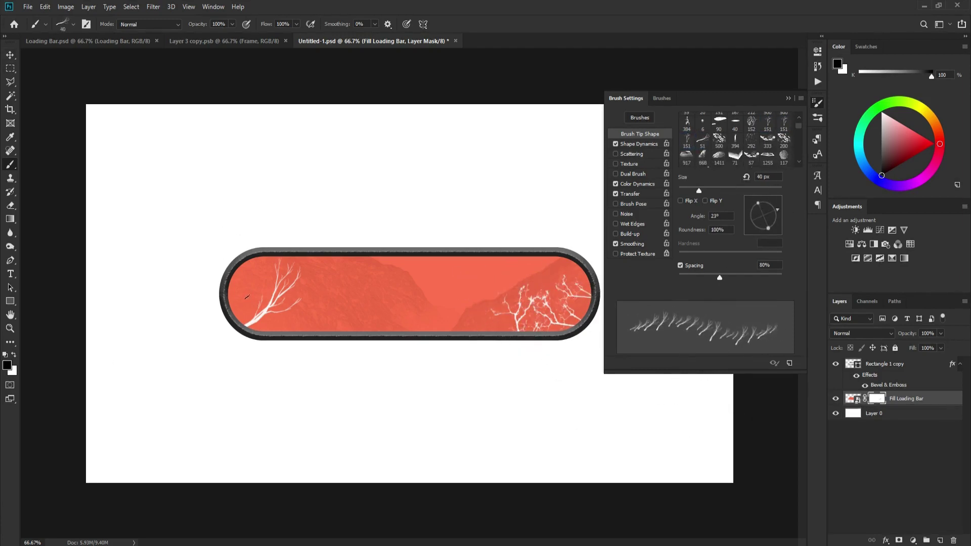
mouse_move(764, 216)
mouse_down()
mouse_move(776, 219)
mouse_move(766, 200)
mouse_move(786, 225)
mouse_up()
key(bracketright)
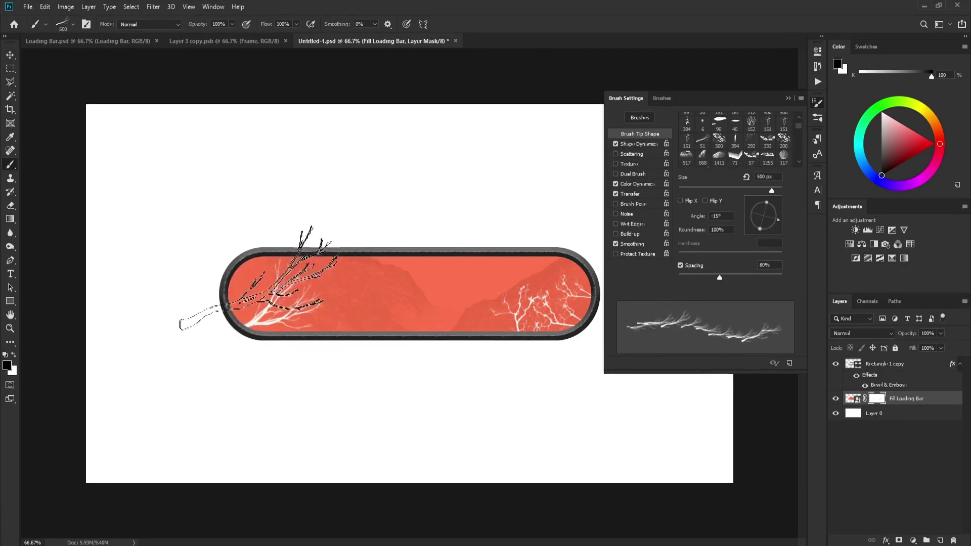
Target the Fill Loading Bar mask again and reset colours to black and white.
key(v)
key(b)
click(876, 398)
key(d)
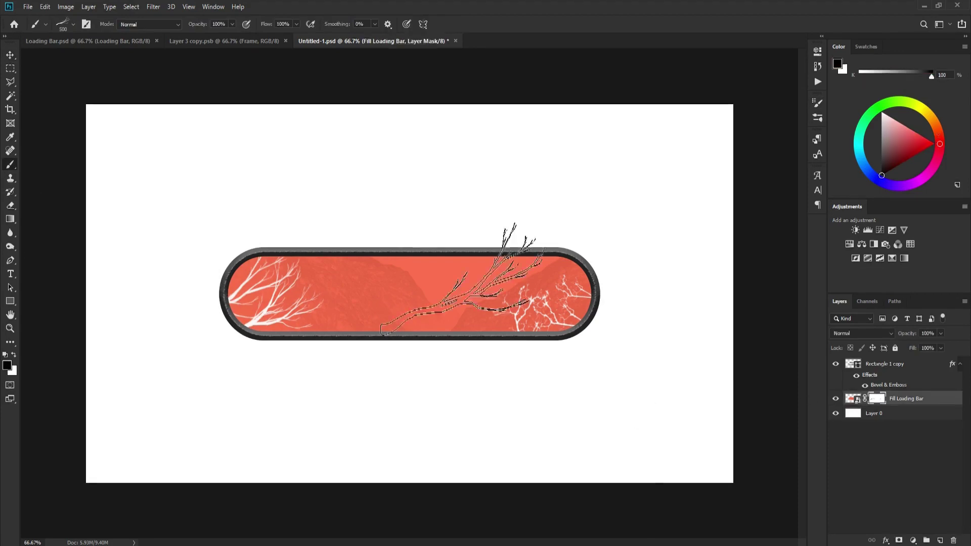
Choose the Sampled Brush 25 1 preset for the birds at 200 px.
right_click(354, 266)
scroll(422, 435, down, 5)
mouse_move(630, 440)
mouse_down()
mouse_move(629, 395)
mouse_move(636, 449)
mouse_up()
drag(423, 538, 484, 530)
scroll(611, 414, down, 3)
drag(629, 408, 627, 436)
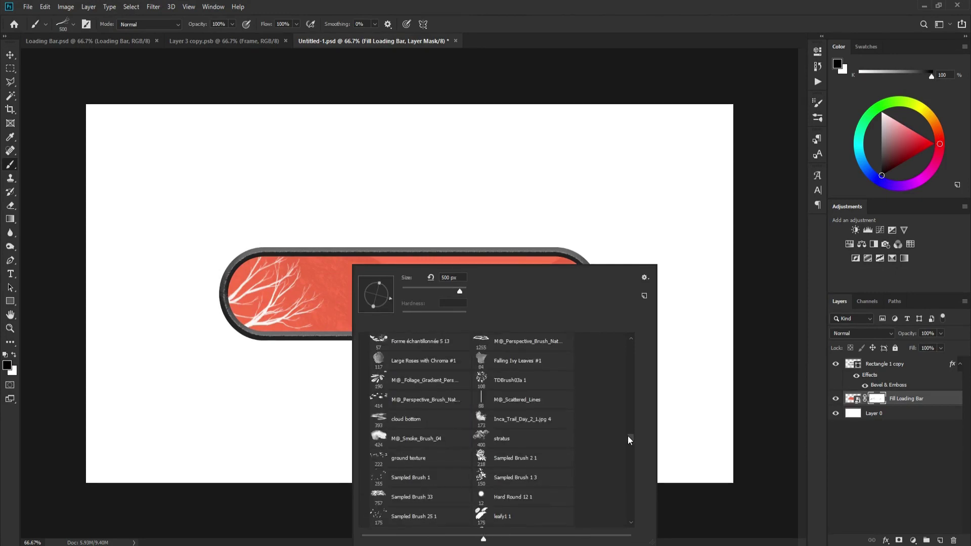
click(420, 516)
key(Return)
key(bracketright)
Recheck the brush presets, then target the Fill Loading Bar layer's image instead of its mask.
right_click(455, 276)
key(Escape)
right_click(450, 467)
key(Escape)
key(v)
click(899, 399)
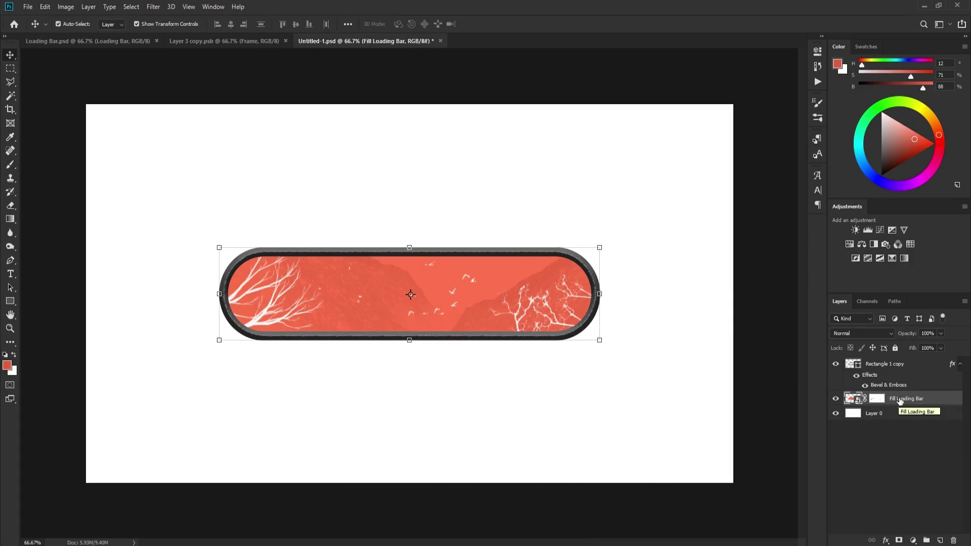
Rename the Rectangle 1 copy layer to 'Frame'.
click(891, 366)
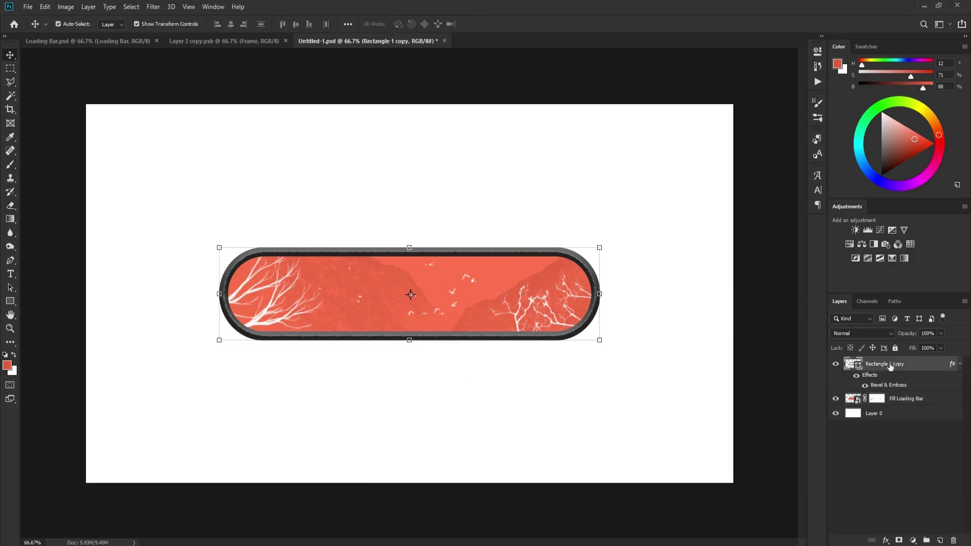
double_click(890, 365)
text(Frame)
key(Return)
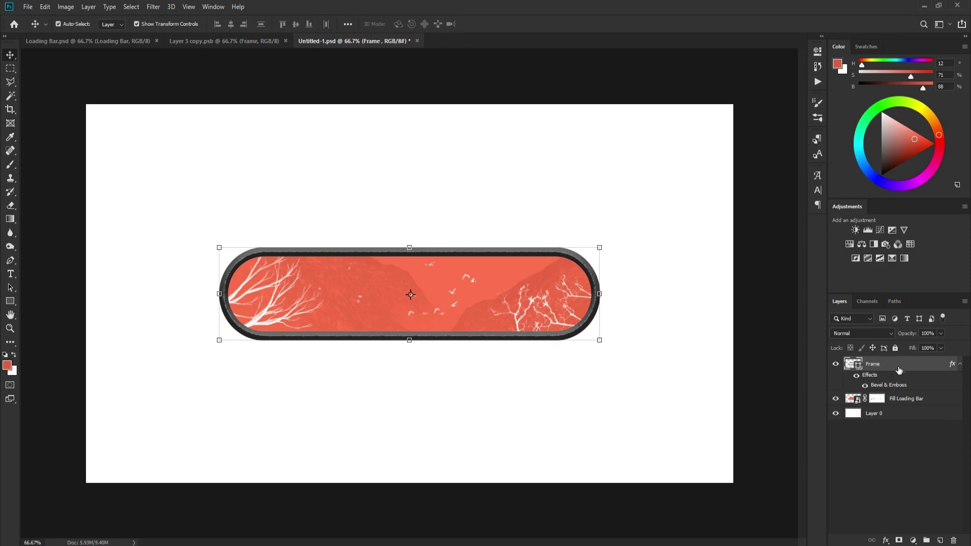
Group Frame and Fill Loading Bar and name the group 'Loading Bar'.
click(915, 399)
drag(916, 400, 925, 540)
double_click(873, 363)
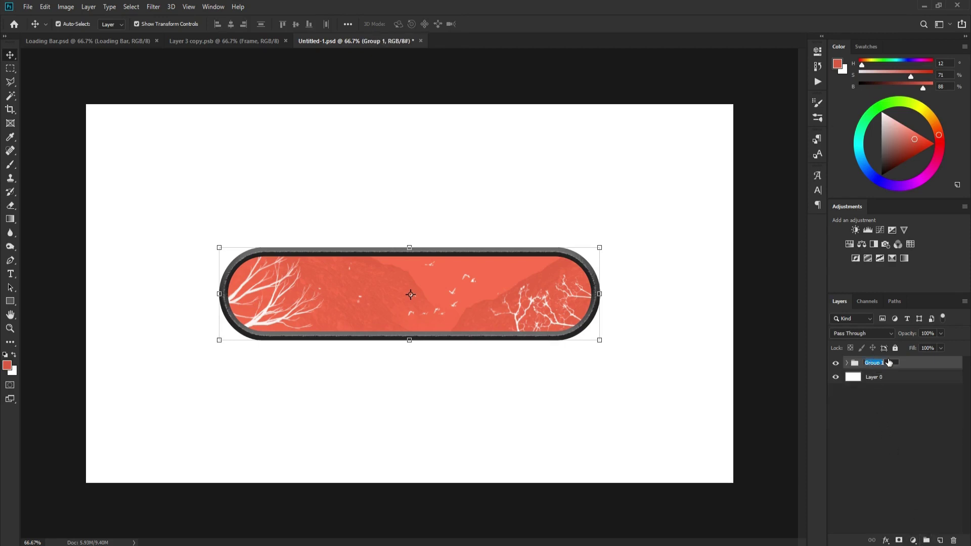
key(BackSpace)
text(Loading Bar)
key(Return)
Give the Loading Bar group an orange label and start a text layer on the bar.
right_click(898, 362)
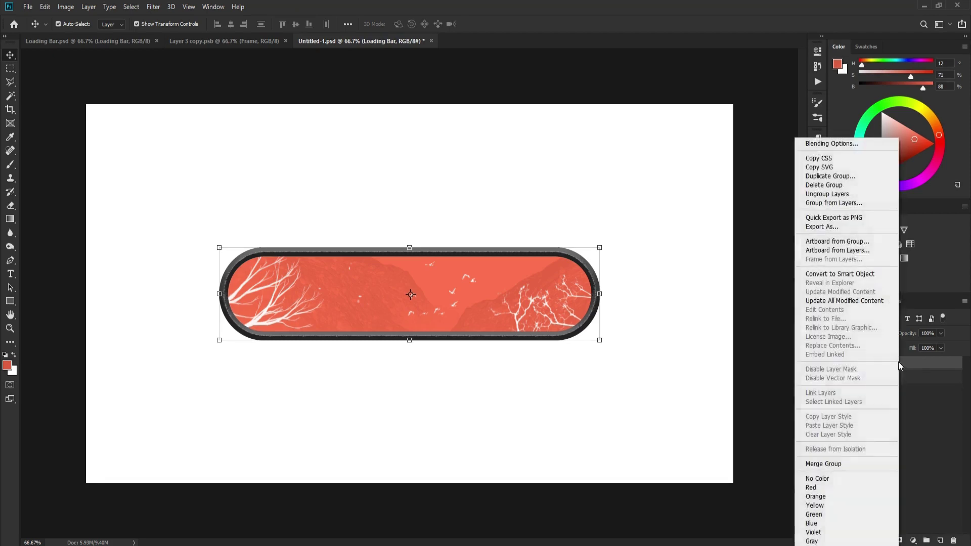
click(833, 497)
click(918, 435)
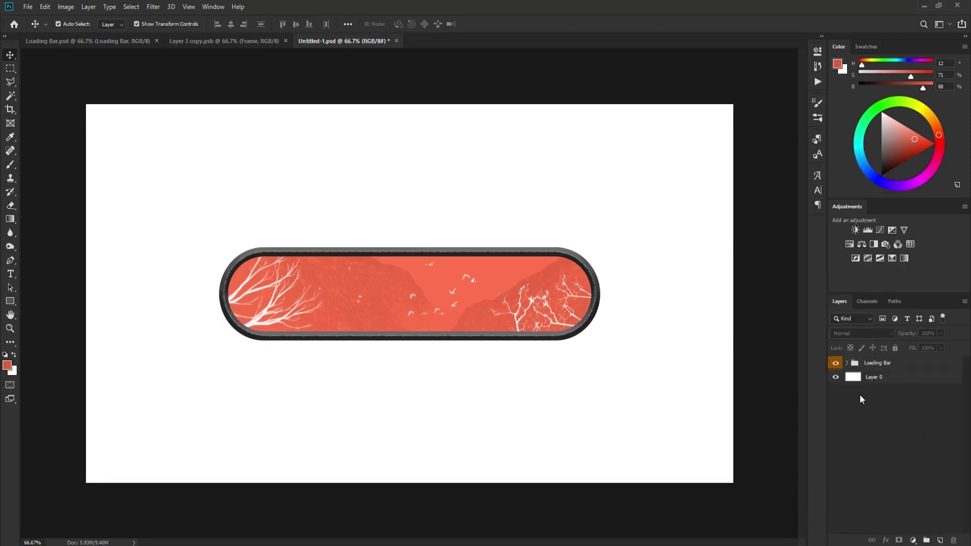
click(10, 277)
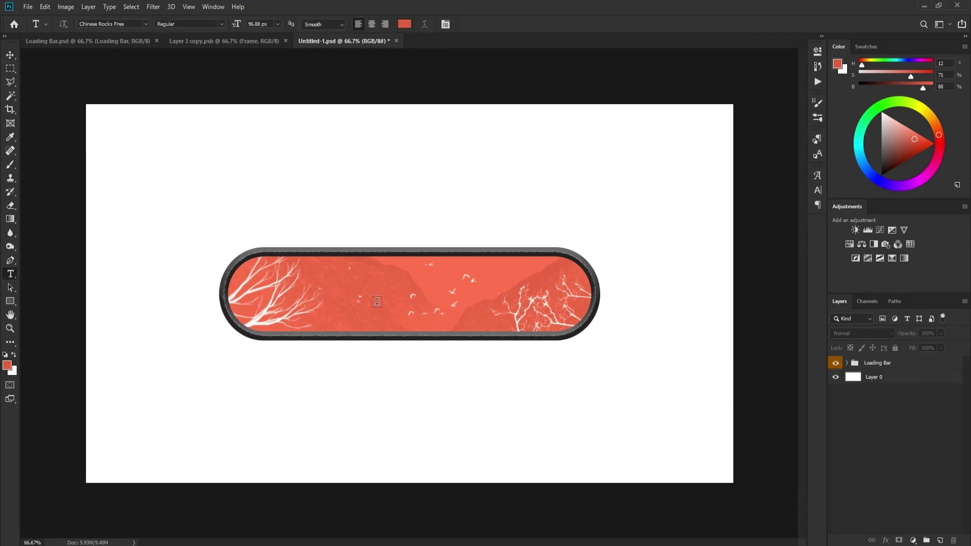
click(331, 295)
Type 'LOADING ...' in light grey and shift it right and down.
text(LOADING)
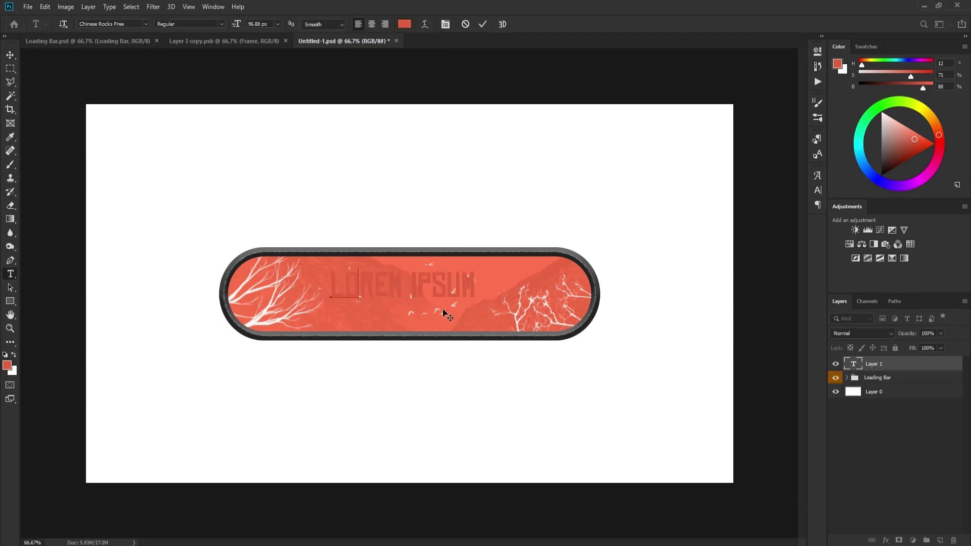
text( ...)
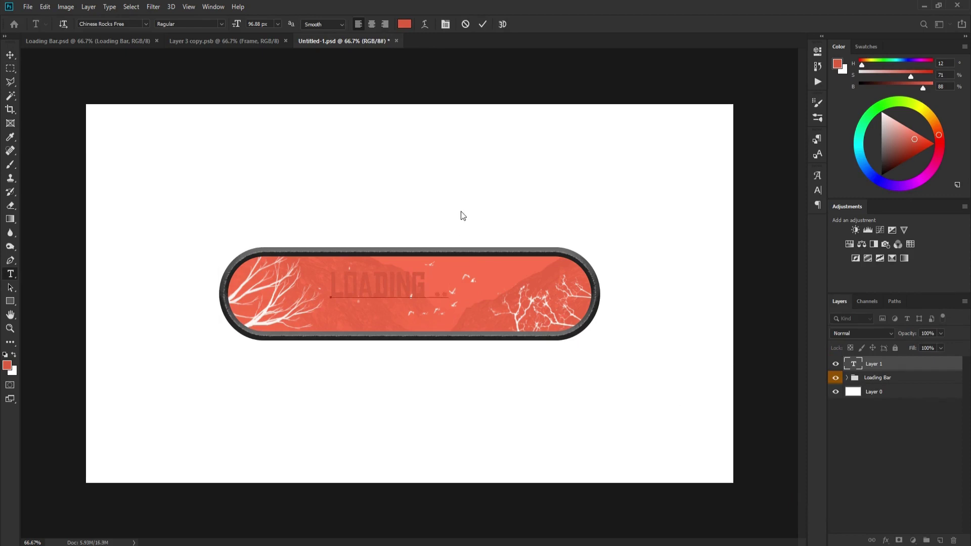
click(405, 24)
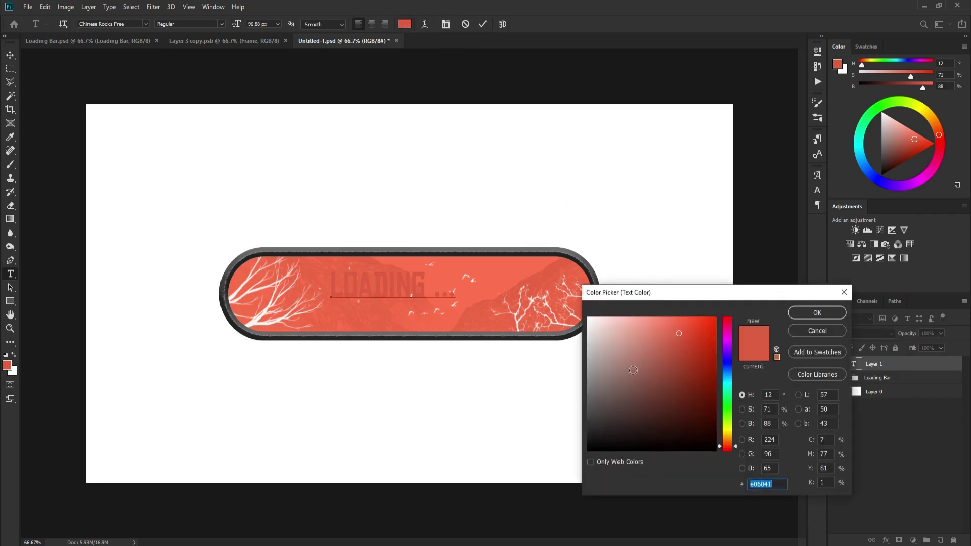
drag(599, 345, 590, 355)
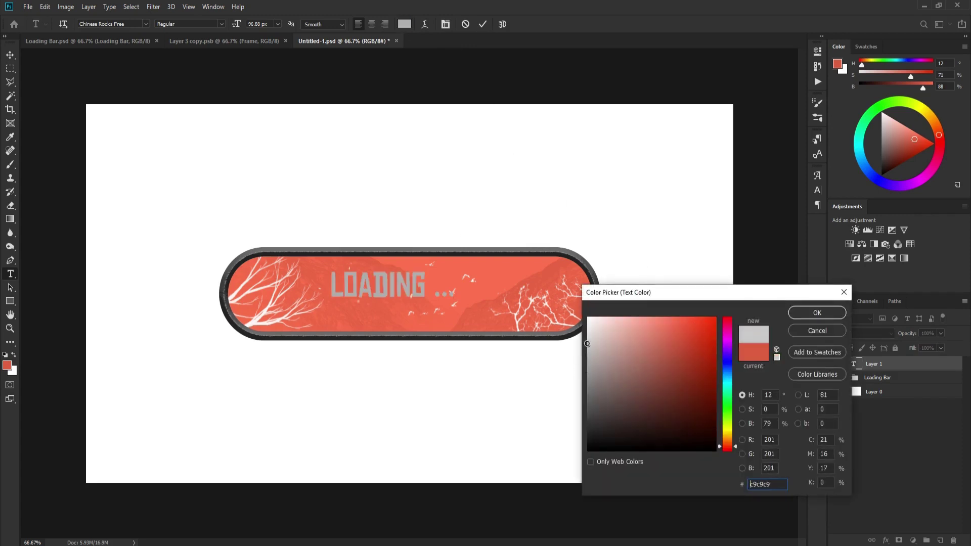
click(816, 312)
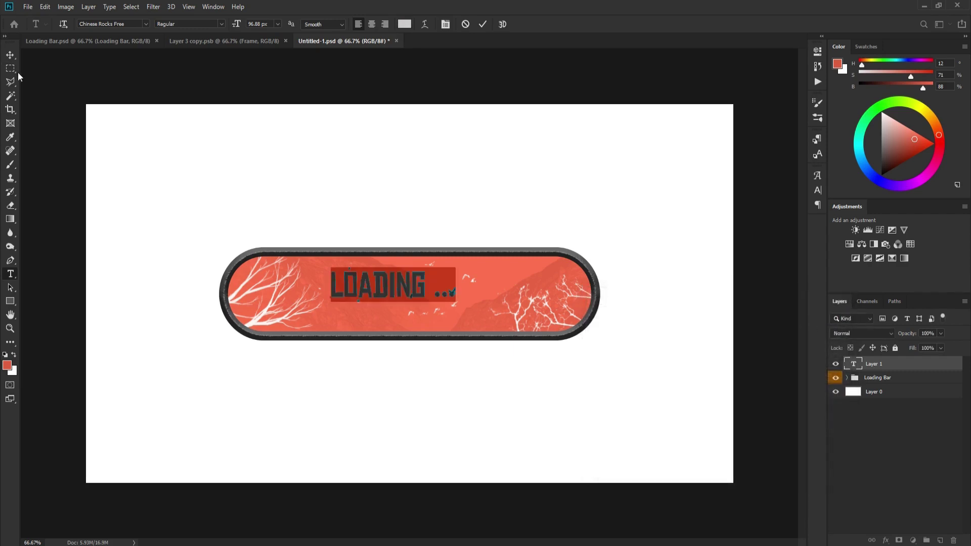
click(10, 54)
drag(416, 292, 437, 299)
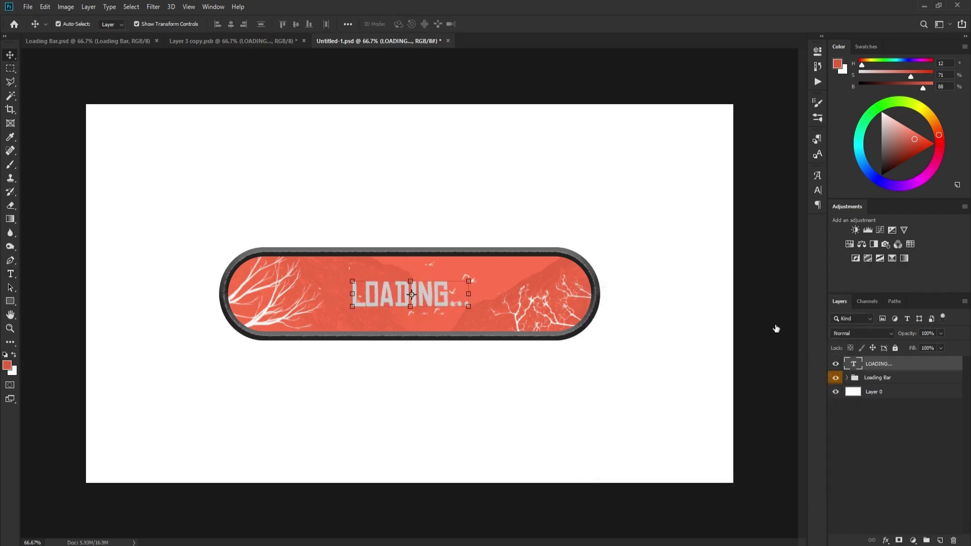
Change the text font to Bolton and centre it on the bar.
double_click(905, 364)
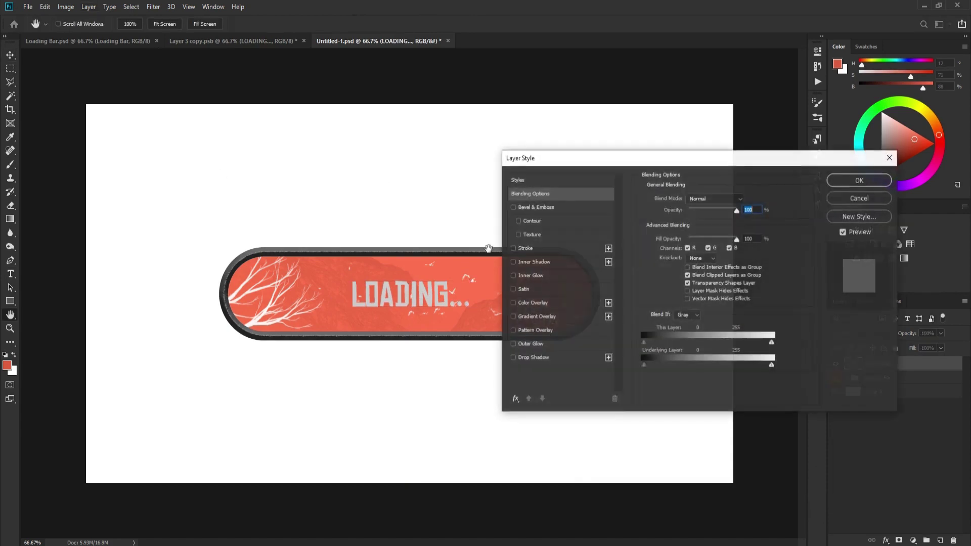
click(862, 197)
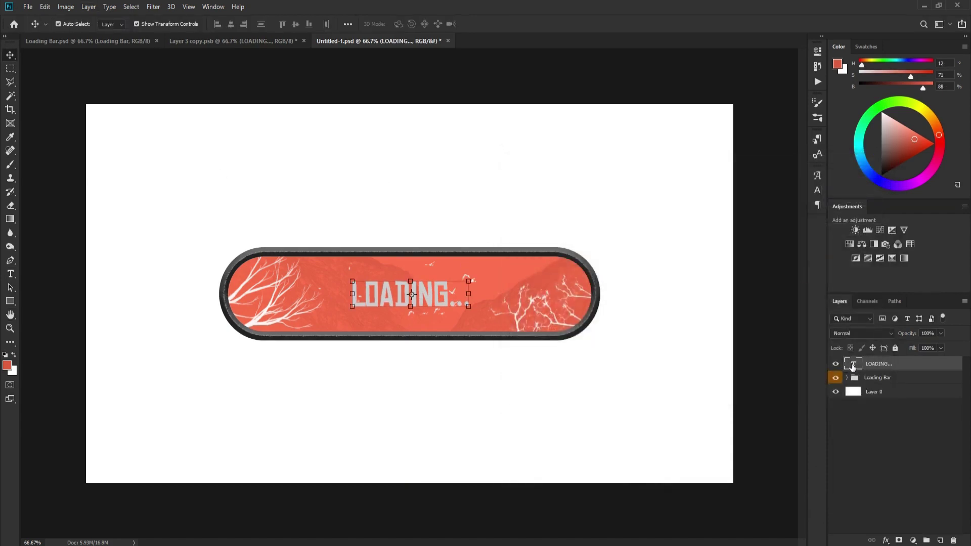
double_click(853, 366)
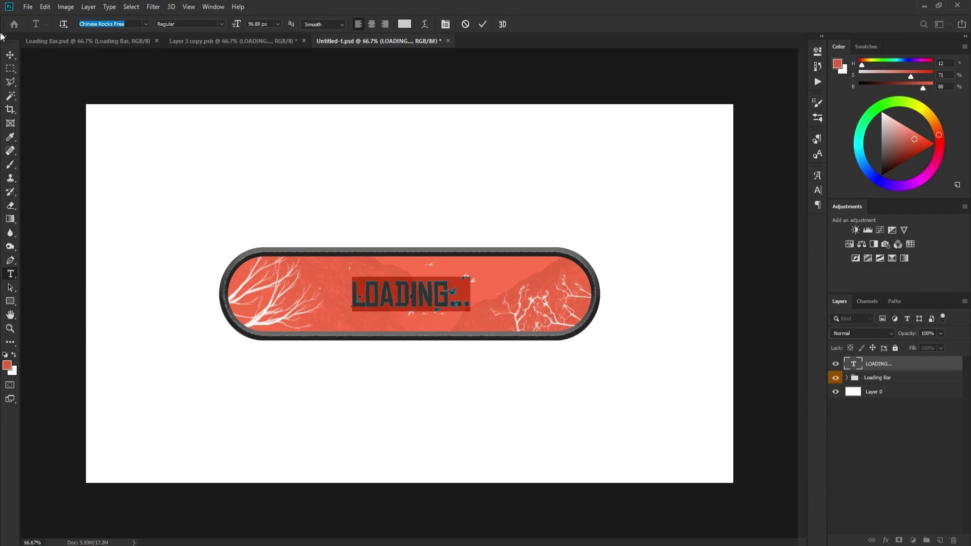
text(Bolton)
key(Return)
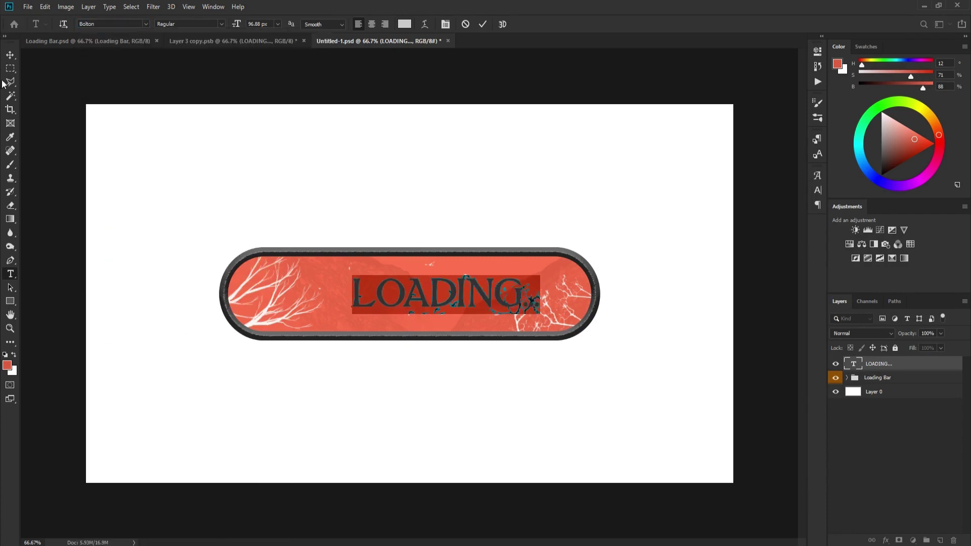
click(10, 55)
drag(484, 299, 437, 293)
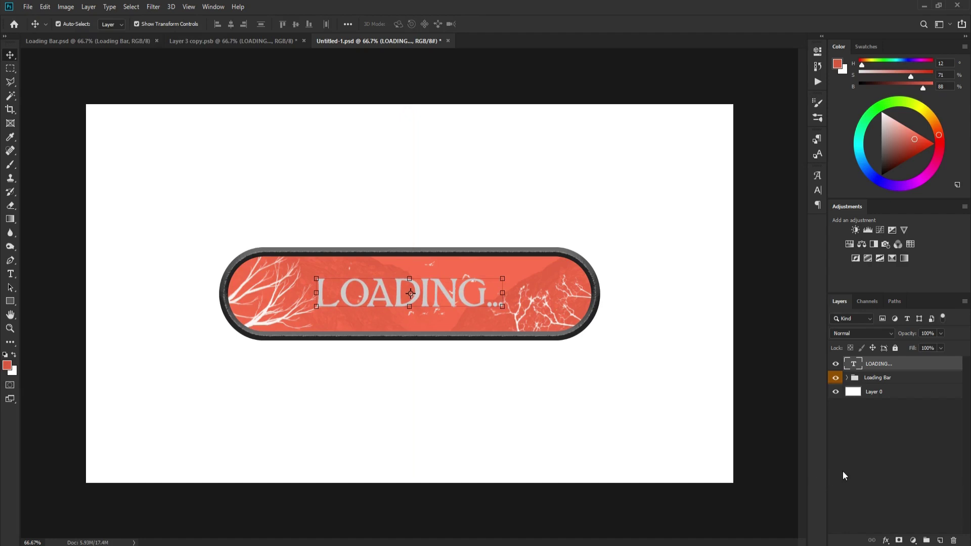
Enable Bevel & Emboss, Contour, Satin, Gradient Overlay and Drop Shadow on the text.
click(886, 540)
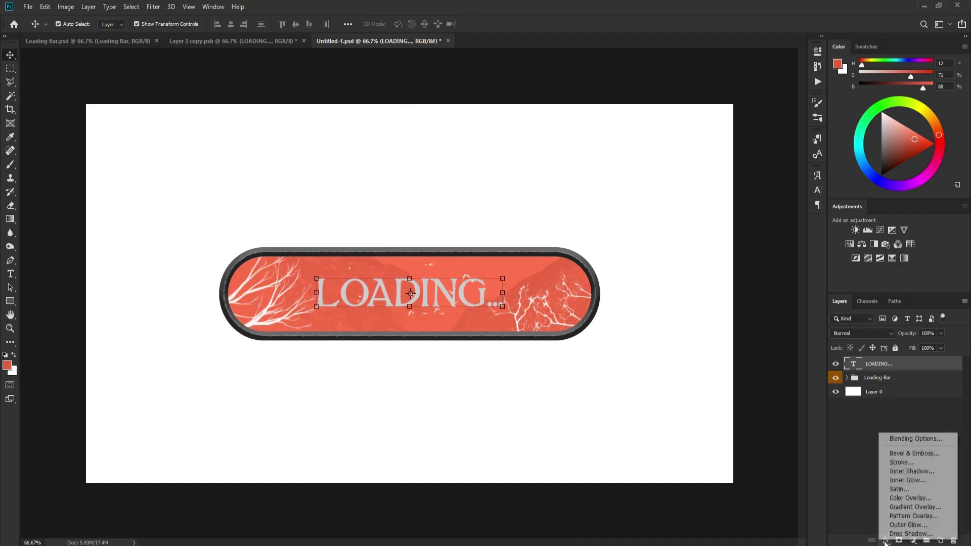
click(912, 439)
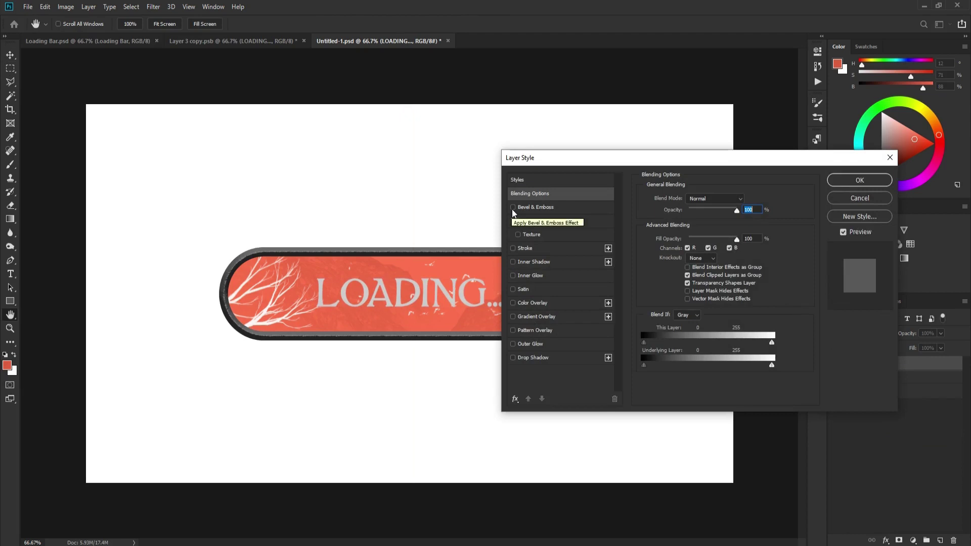
click(512, 208)
click(518, 221)
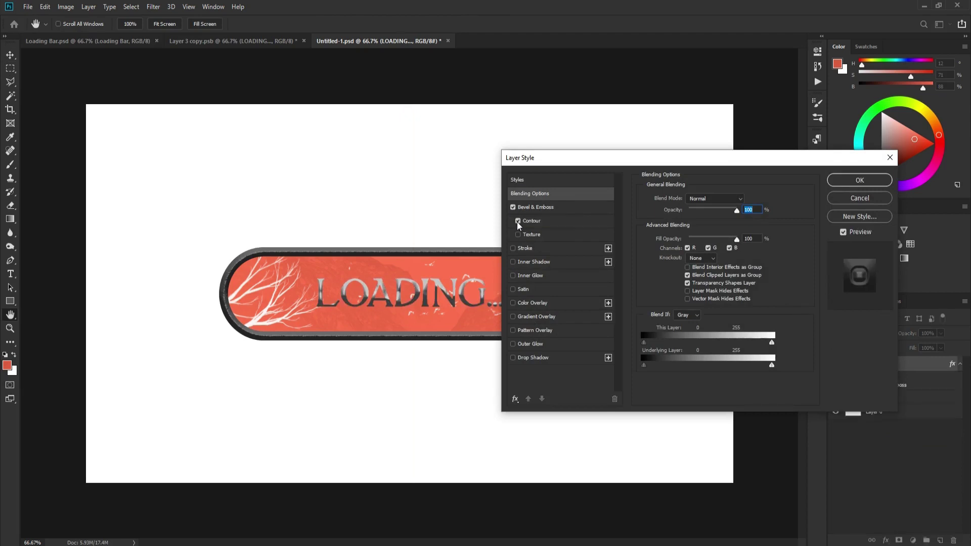
click(513, 289)
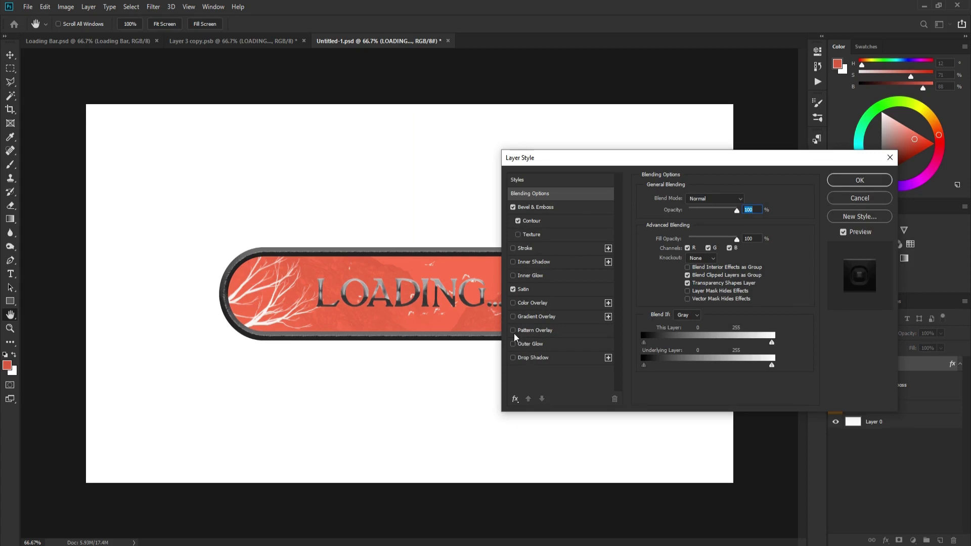
click(513, 317)
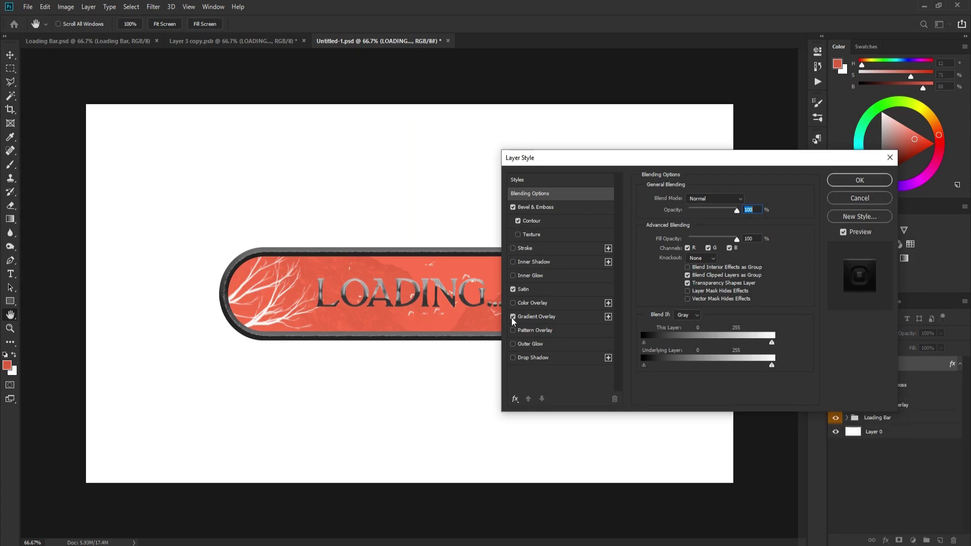
click(513, 358)
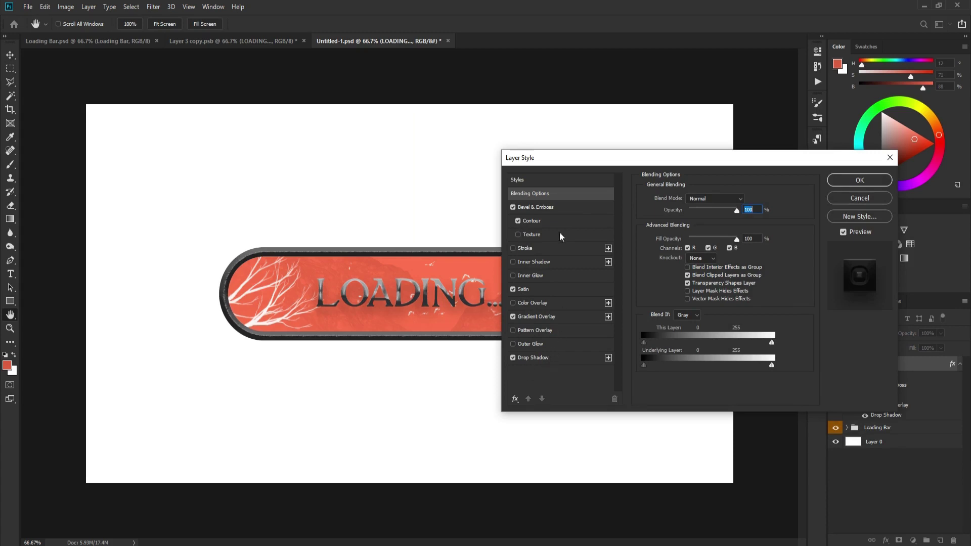
Set the bevel depth to 230, size 7 and soften 2.
click(545, 207)
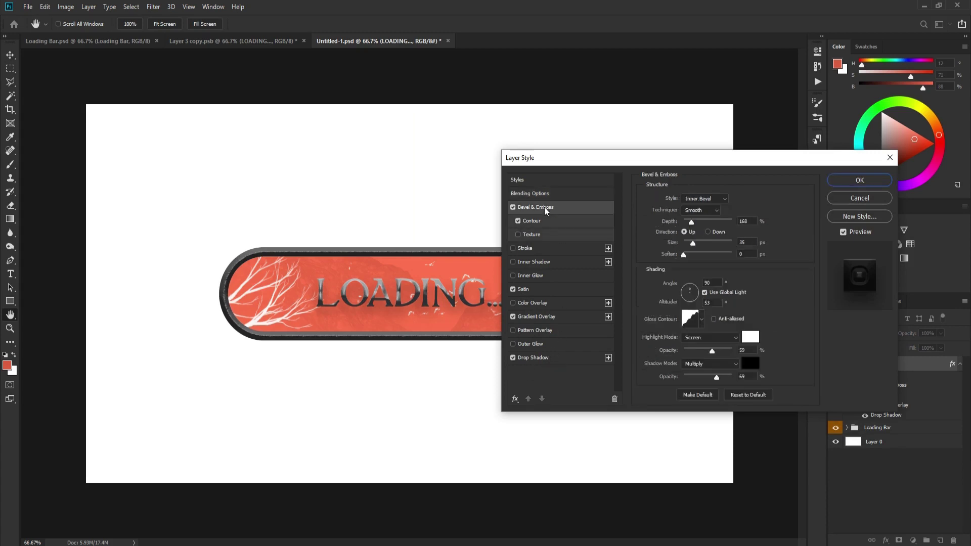
click(689, 221)
text(2)
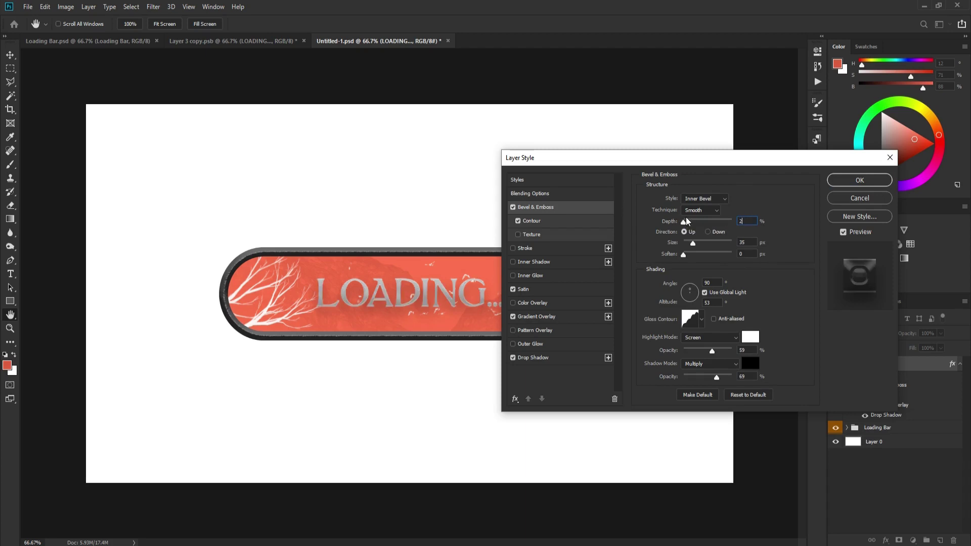
text(30)
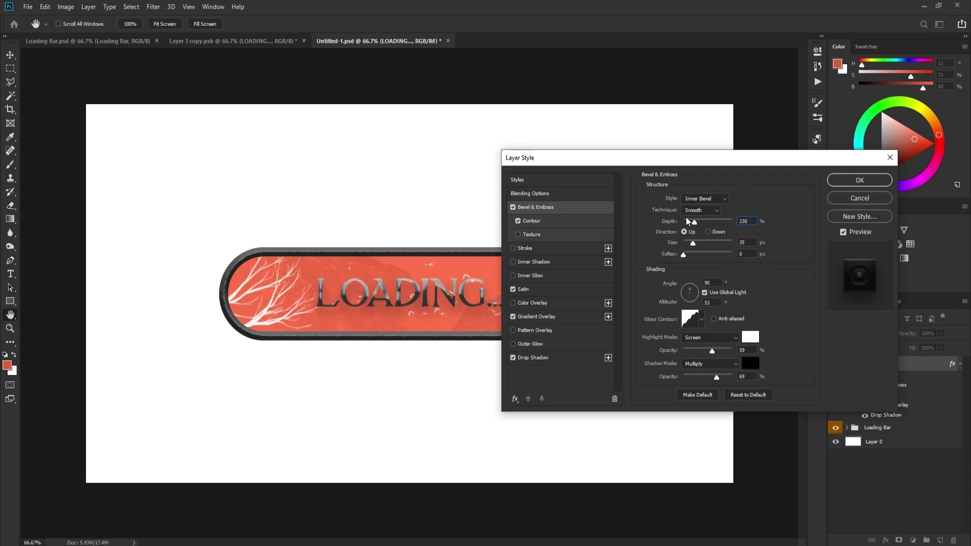
key(Tab)
text(7)
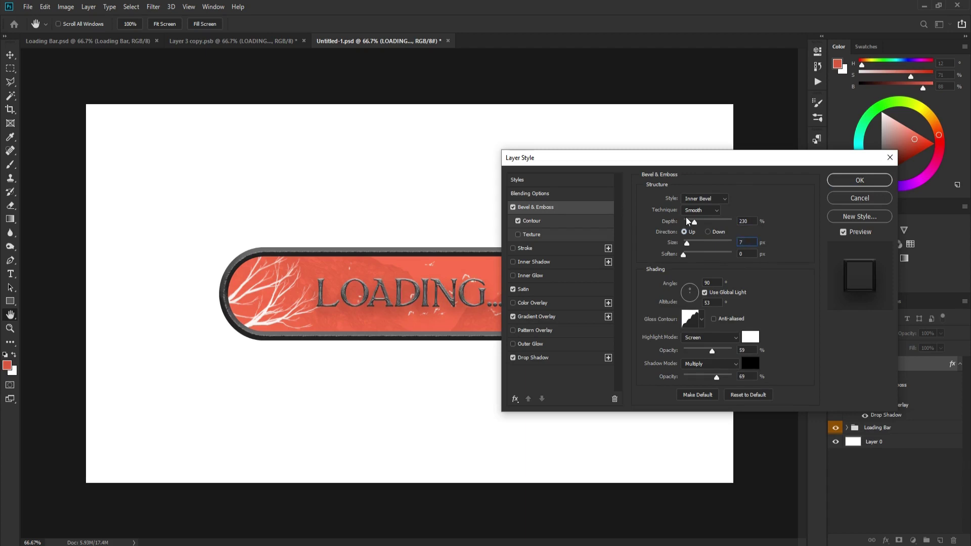
key(Tab)
text(2)
Choose a different gloss contour, adjust highlight opacity, and set shadow opacity to 70.
click(701, 324)
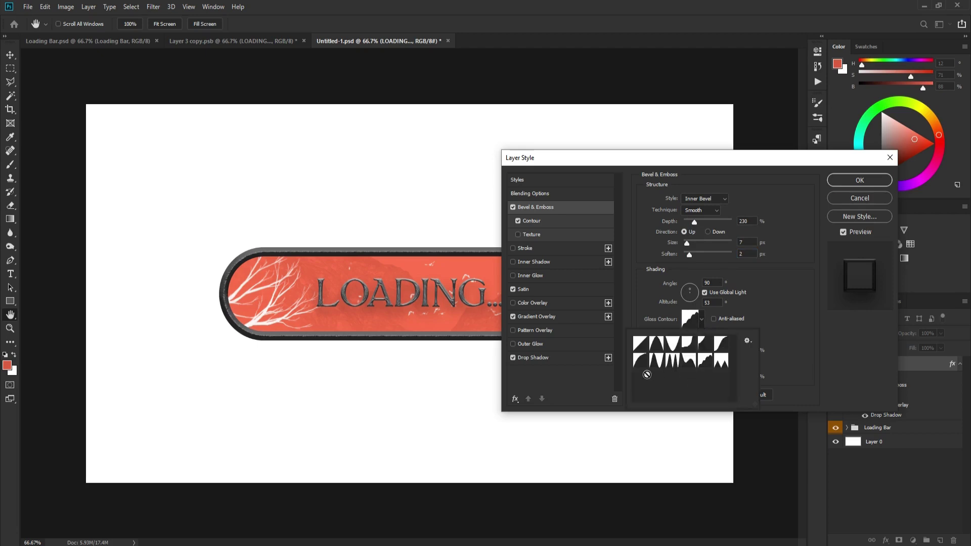
click(690, 363)
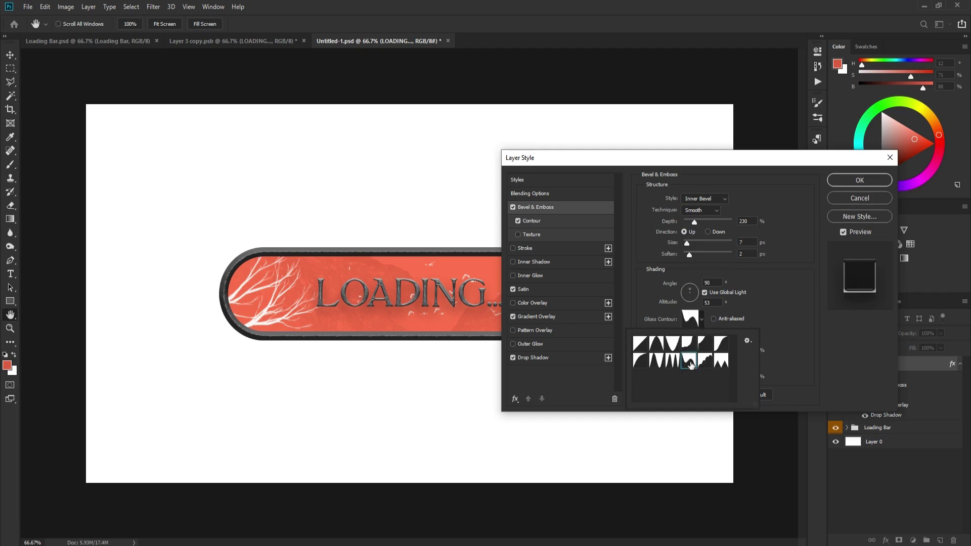
click(764, 317)
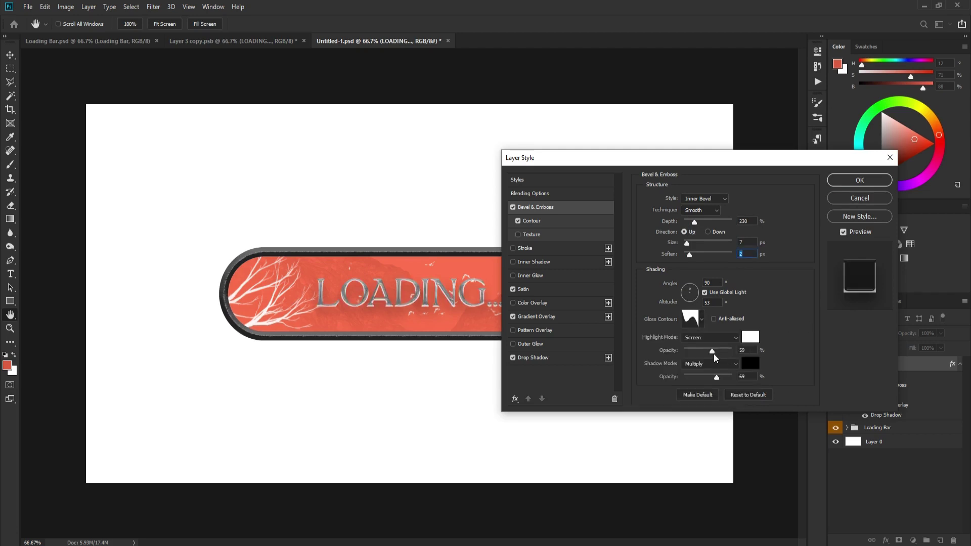
drag(711, 351, 748, 352)
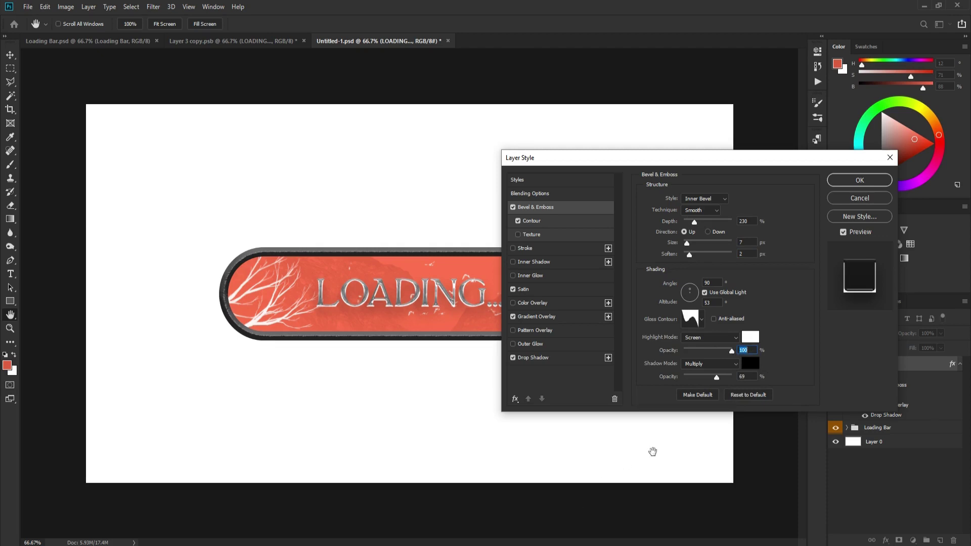
click(753, 375)
text(70)
Pick a curved bevel contour preset with a 26% range.
click(540, 223)
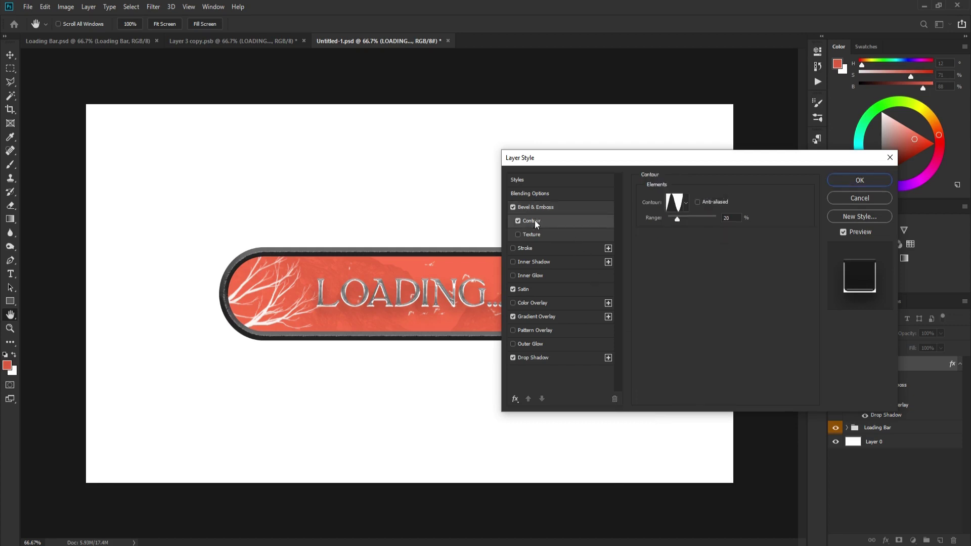
click(687, 204)
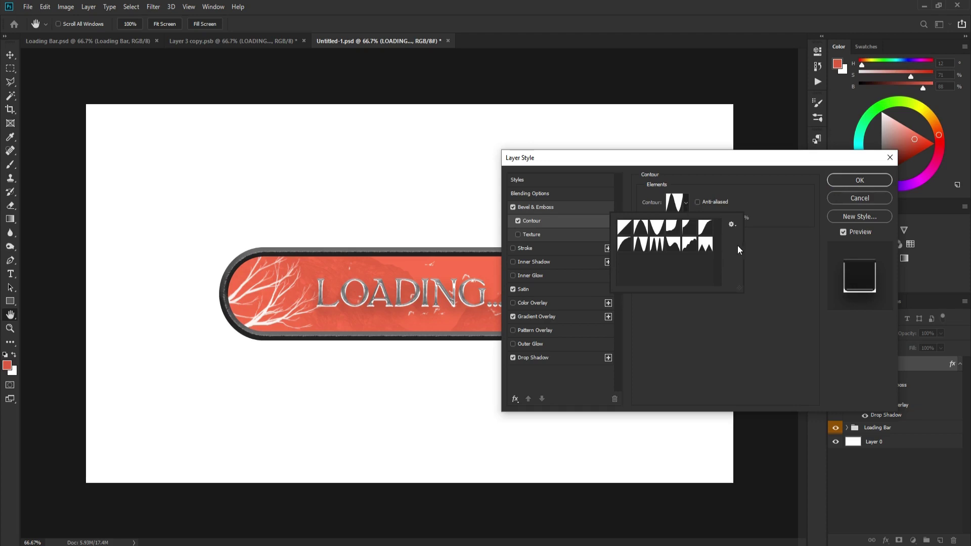
click(625, 245)
click(751, 243)
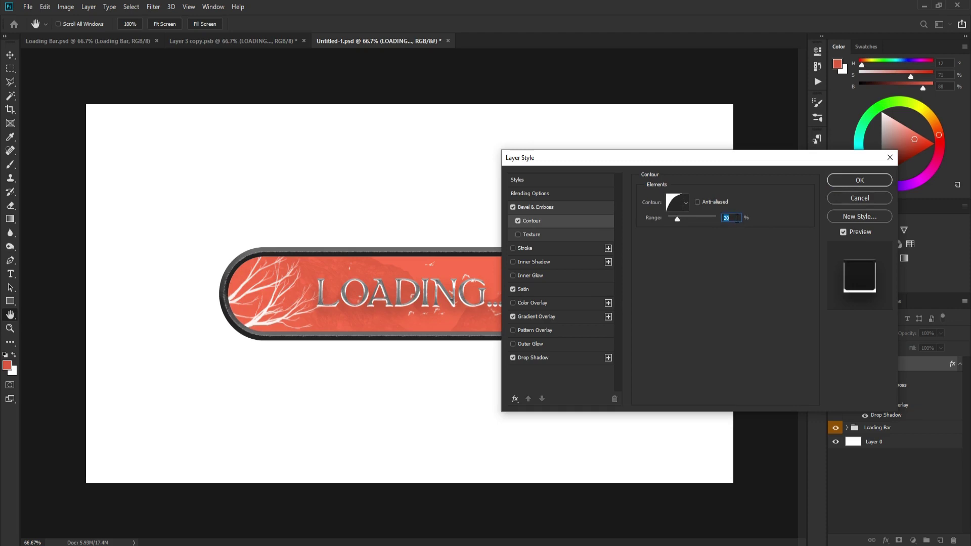
text(26)
click(535, 291)
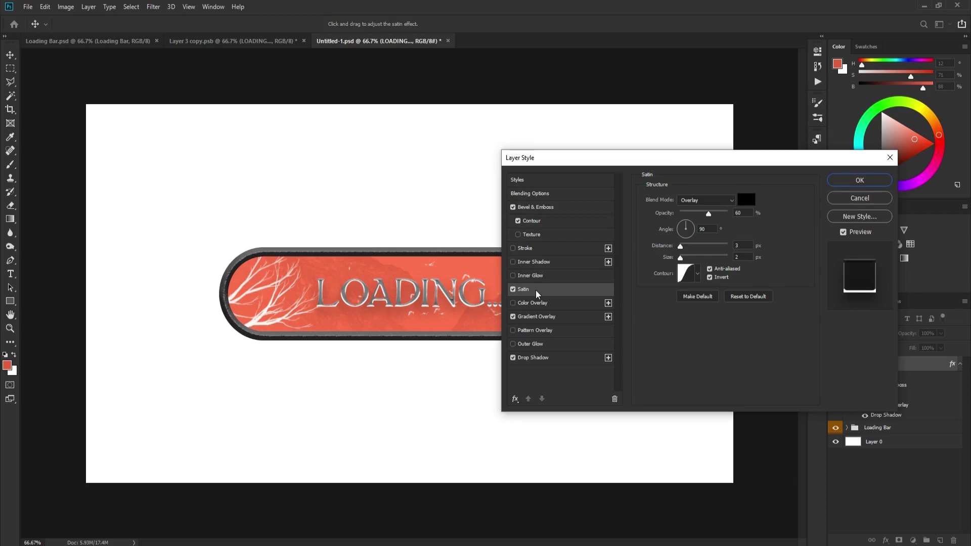
Set the satin to Vivid Light, 50% opacity, 4 px distance and 10 px size.
click(702, 201)
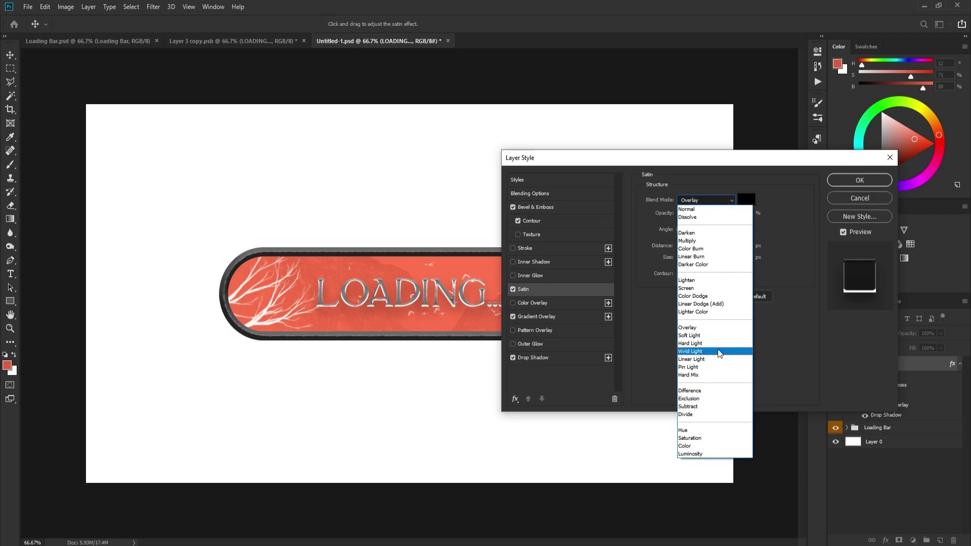
click(702, 352)
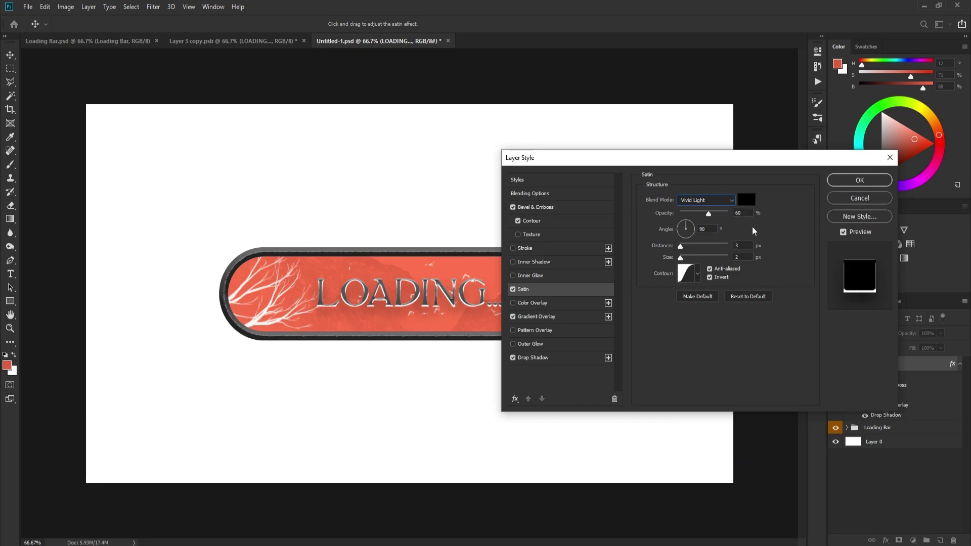
click(740, 213)
text(50)
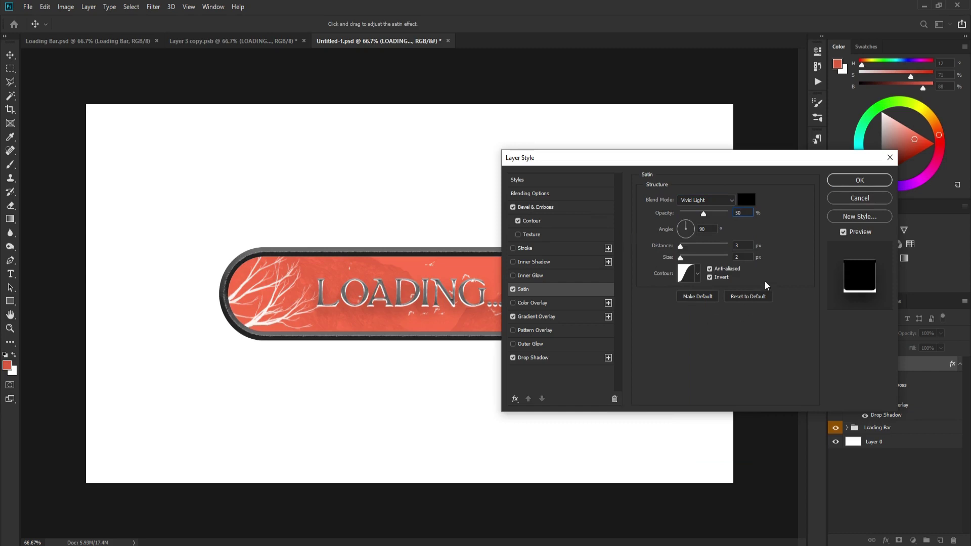
key(Tab)
text(4)
key(Tab)
text(10)
Choose the cone-shaped satin contour.
click(696, 274)
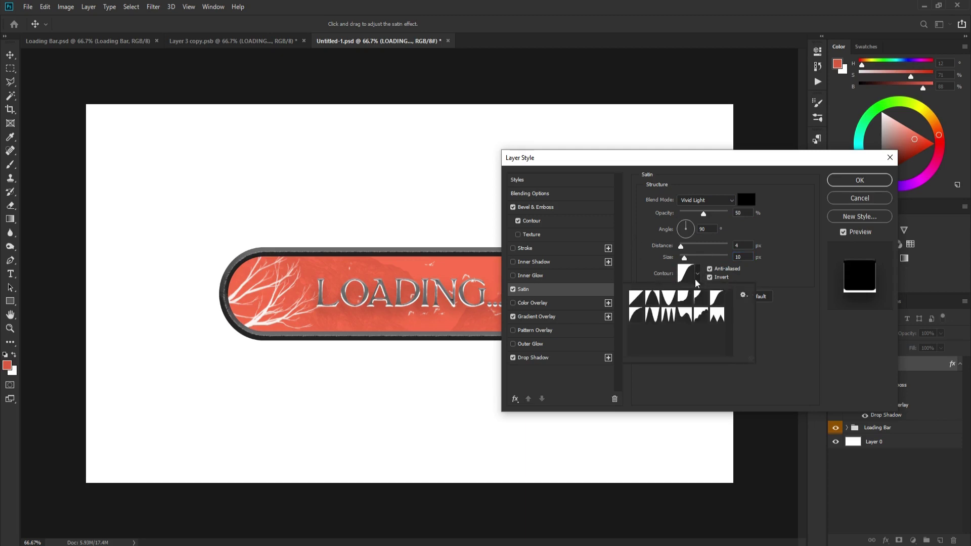
click(652, 304)
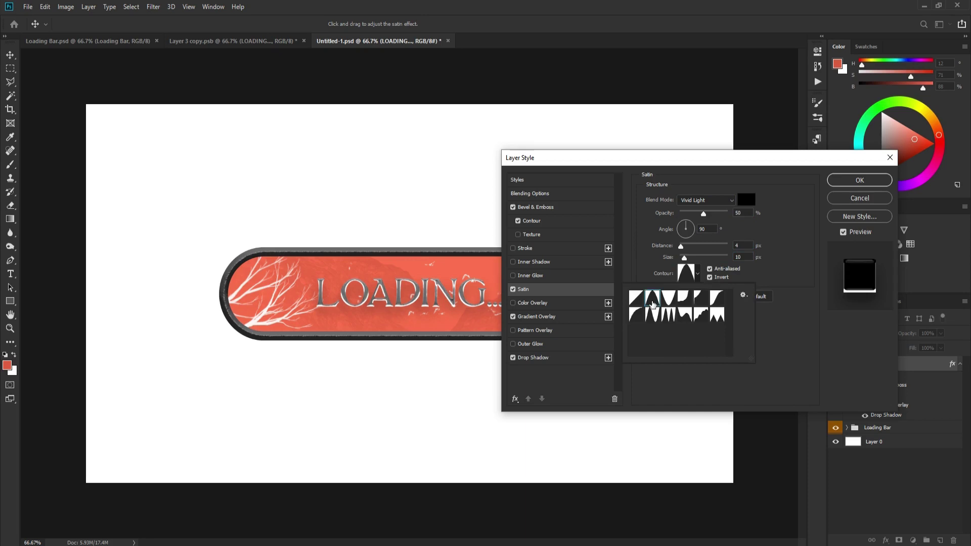
click(793, 278)
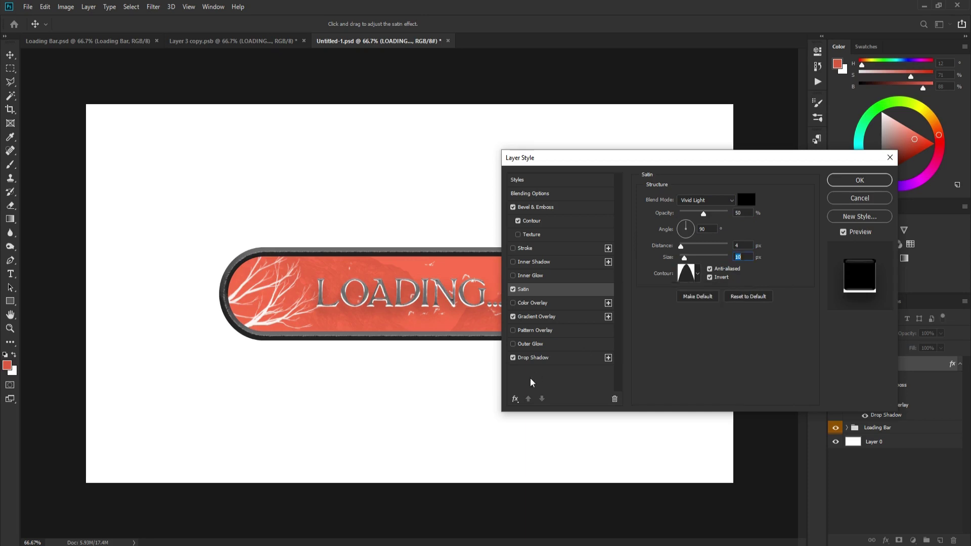
click(542, 318)
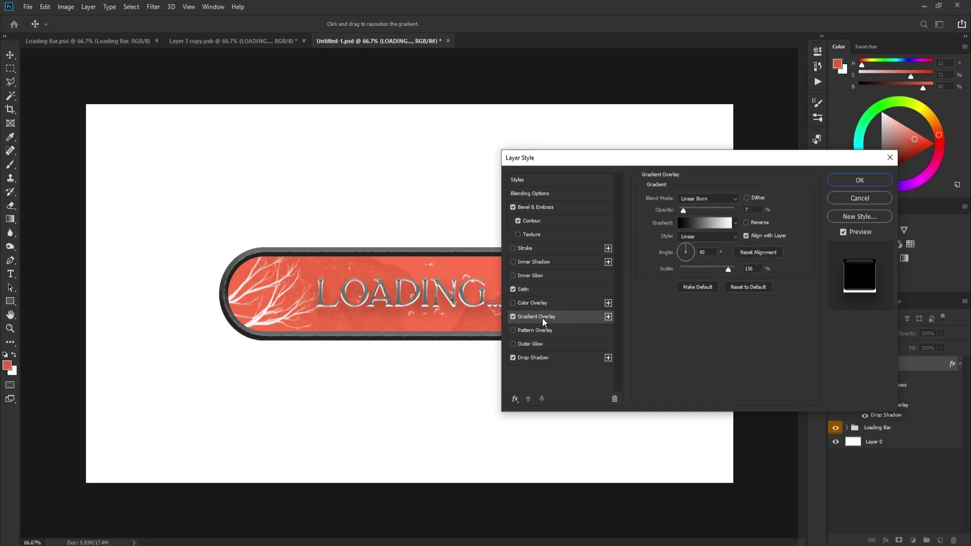
Apply the silver chrome gradient overlay in Screen mode at 47% with 150% scale.
click(735, 224)
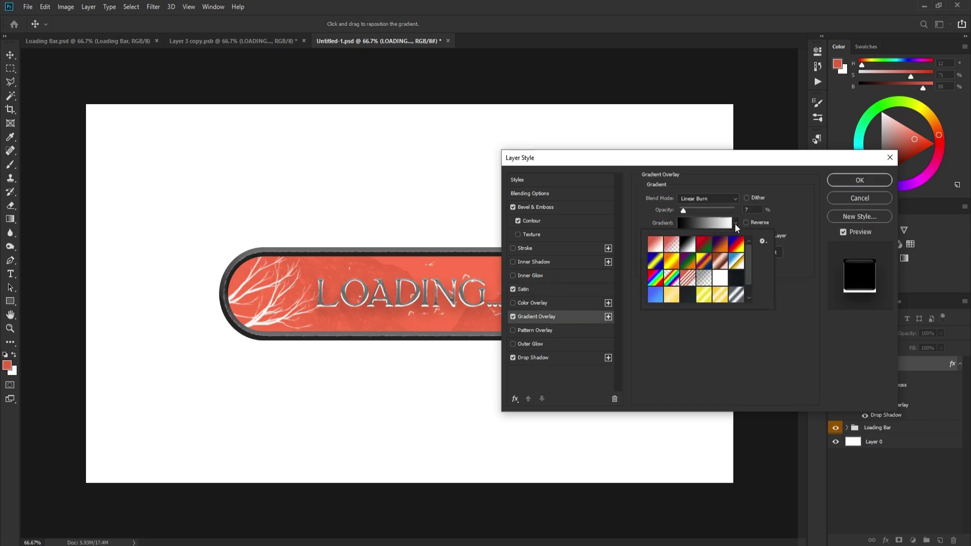
scroll(745, 273, down, 1)
click(739, 280)
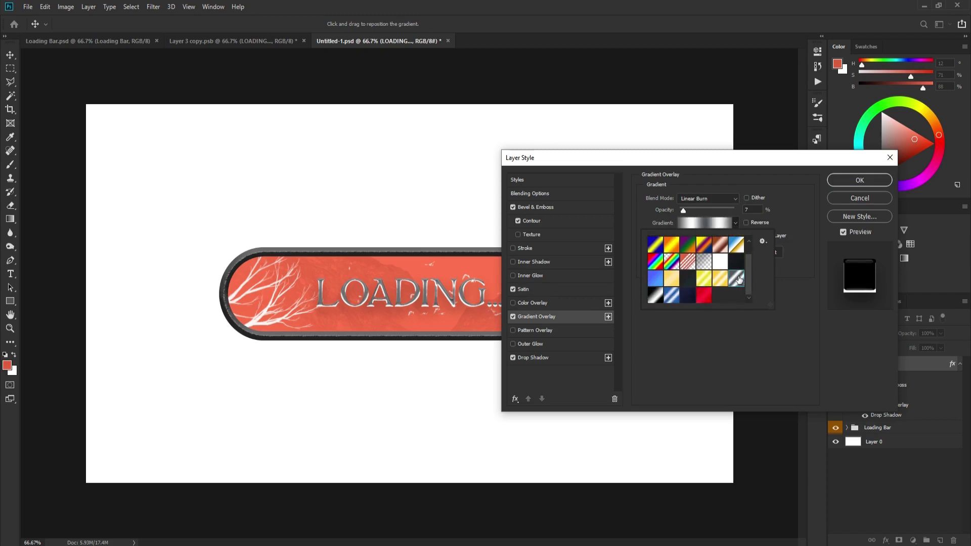
click(714, 187)
click(708, 198)
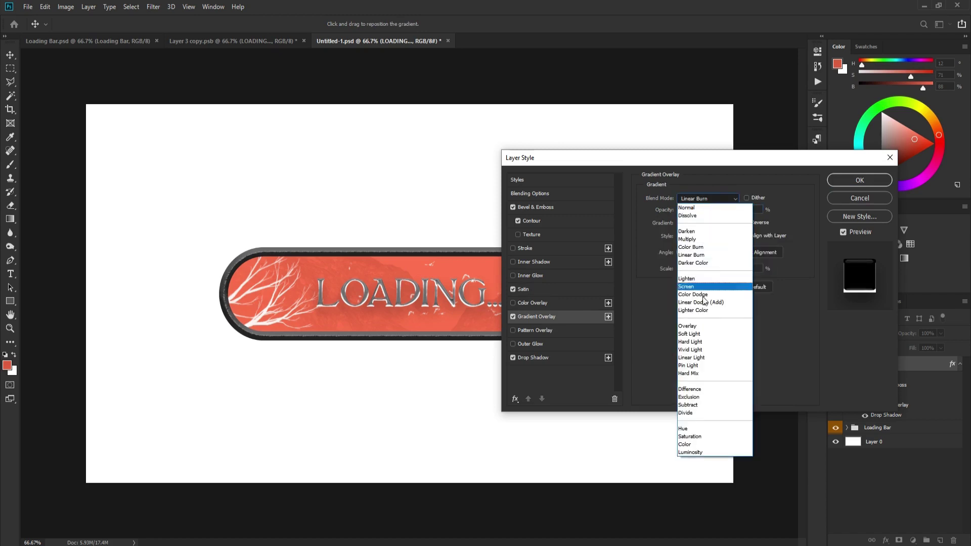
click(696, 286)
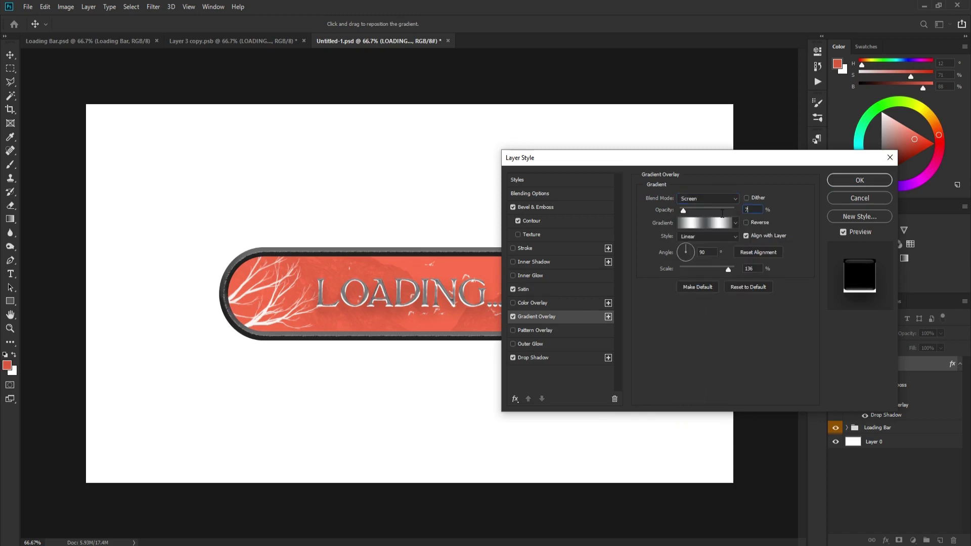
text(47)
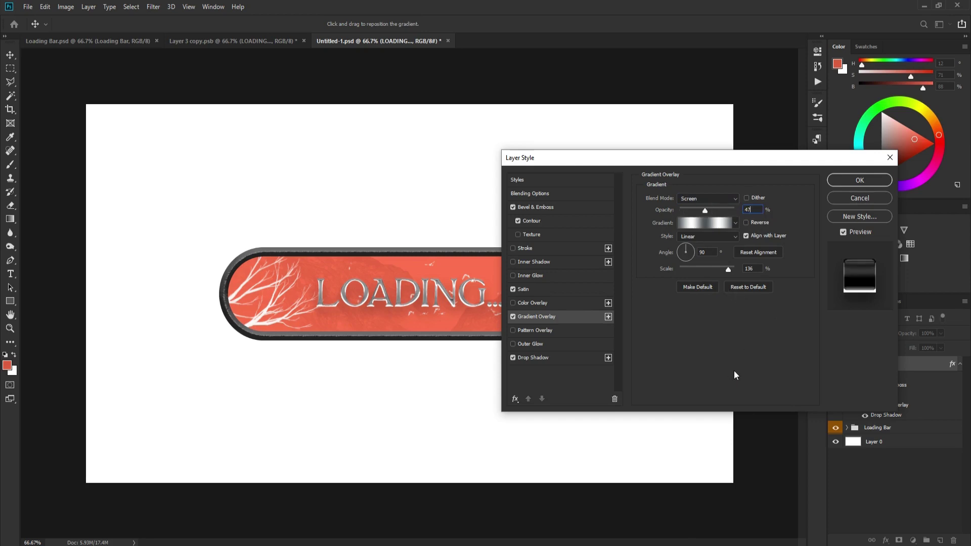
key(ctrl+a)
drag(728, 271, 740, 273)
Shrink the drop shadow to 5 px distance and 7 px size with slightly lower opacity.
click(532, 358)
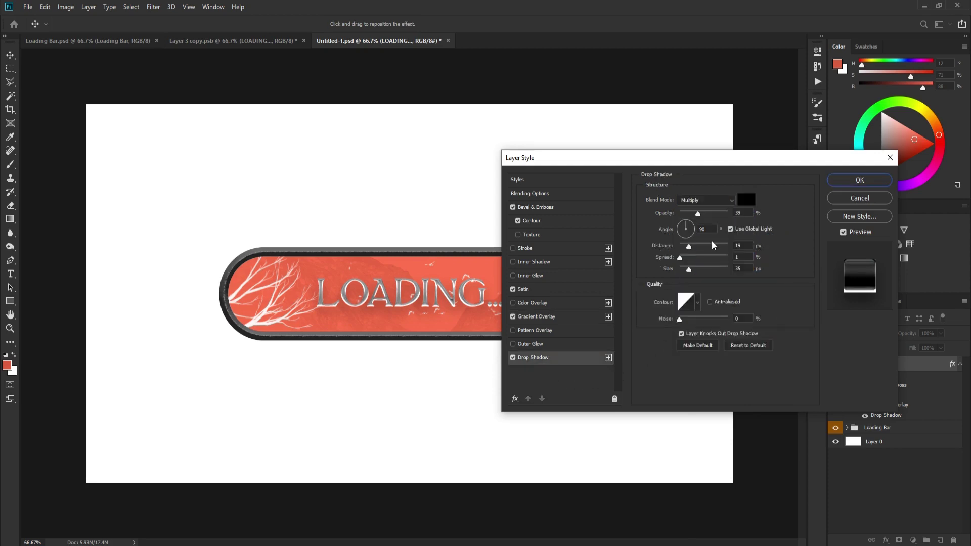
mouse_move(688, 271)
mouse_down()
mouse_move(681, 272)
mouse_move(686, 248)
mouse_move(683, 272)
mouse_up()
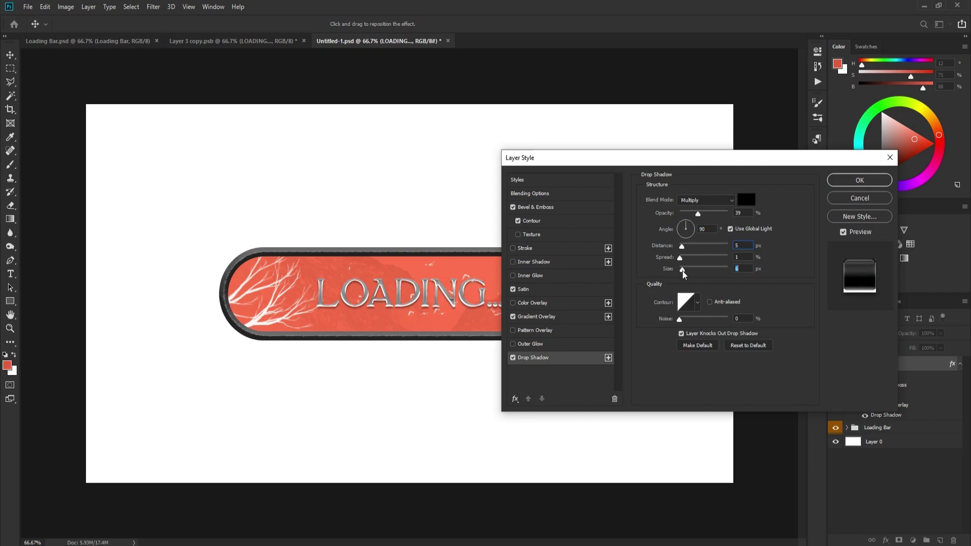
drag(698, 214, 699, 218)
Apply the layer styles and add a new Layer 1 clipped to the LOADING... text.
click(845, 183)
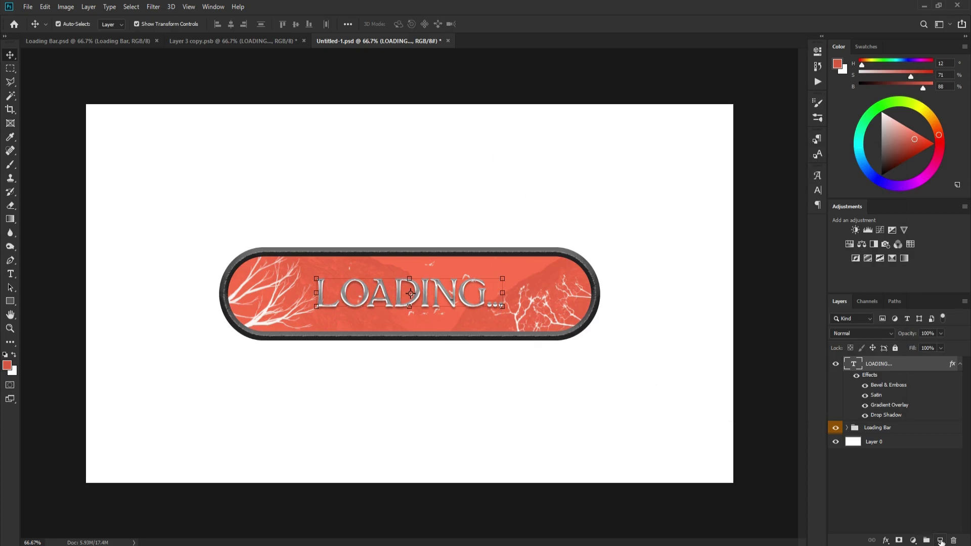
click(940, 540)
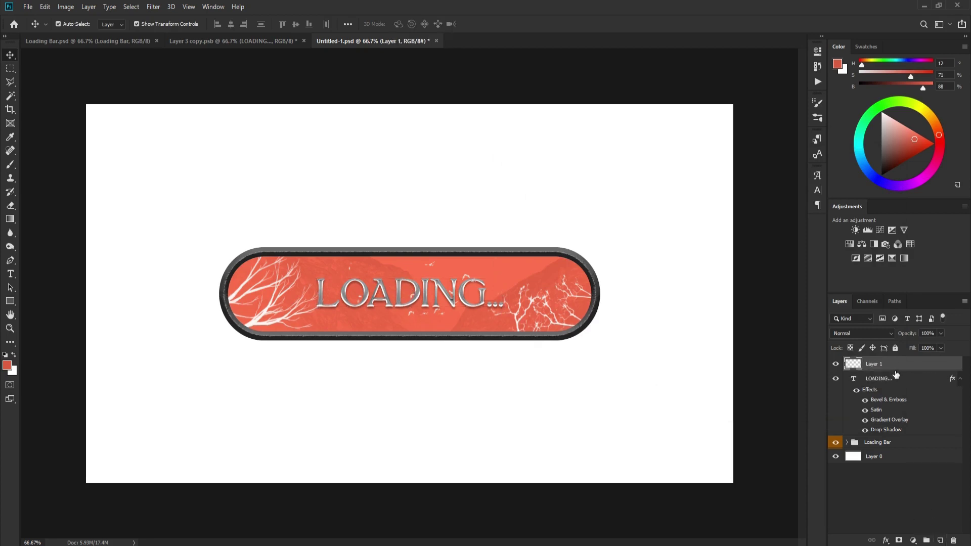
drag(894, 371, 893, 370)
alt+click(893, 369)
Paint soft black across the text with a 400 px Soft Round brush.
click(10, 165)
right_click(277, 344)
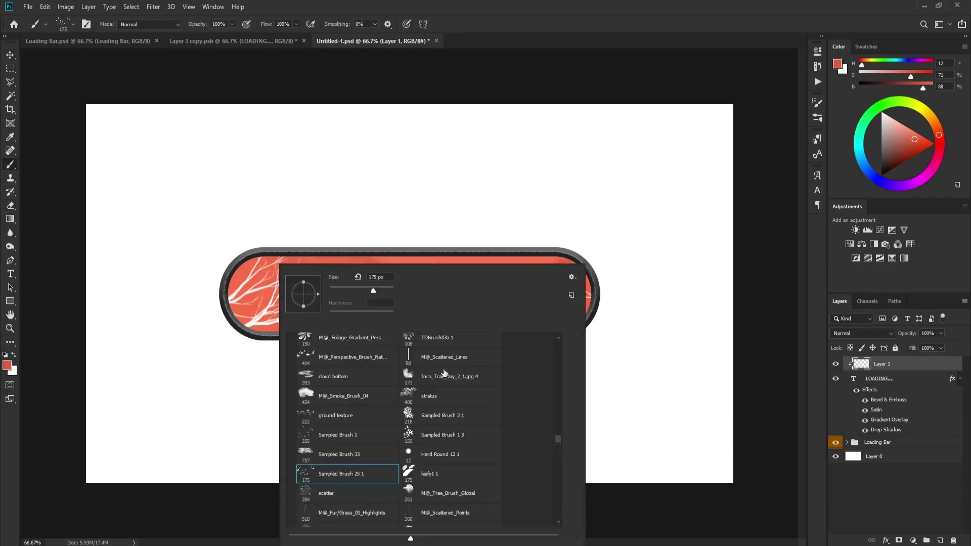
click(335, 359)
click(874, 365)
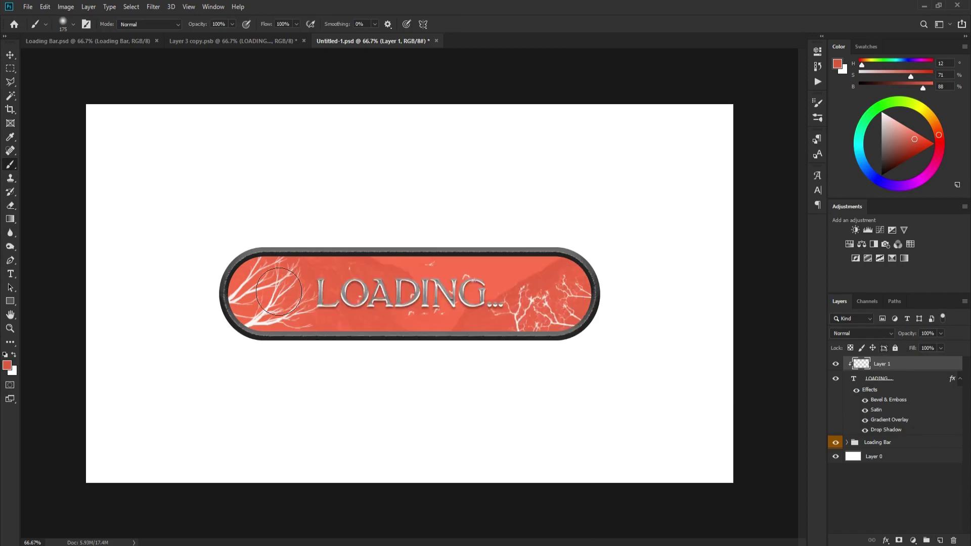
key(bracketright)
key(d)
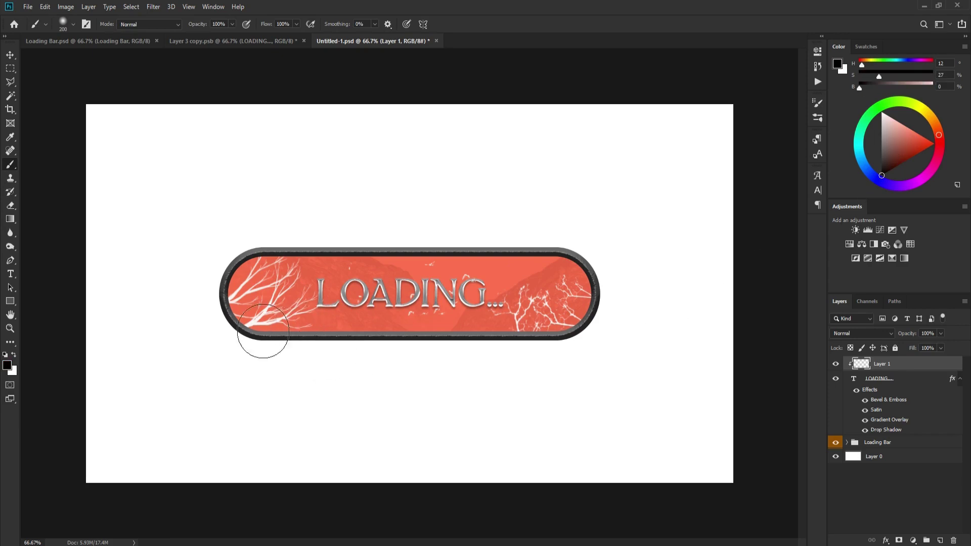
key(bracketright)
key(bracketright)
key(bracketright)
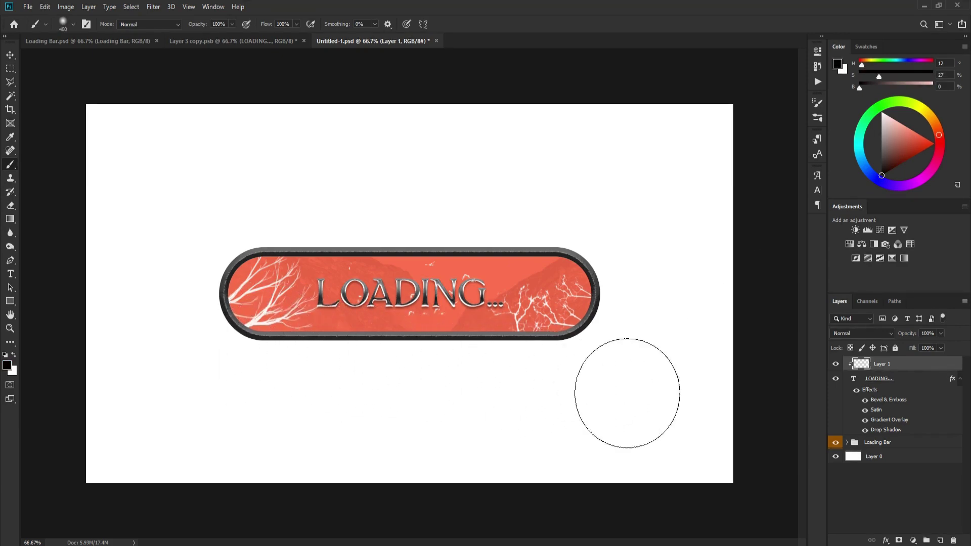
mouse_move(239, 367)
mouse_down()
mouse_move(433, 380)
mouse_move(617, 433)
mouse_move(637, 425)
mouse_up()
Set Layer 1 to Multiply at 90% opacity.
click(879, 337)
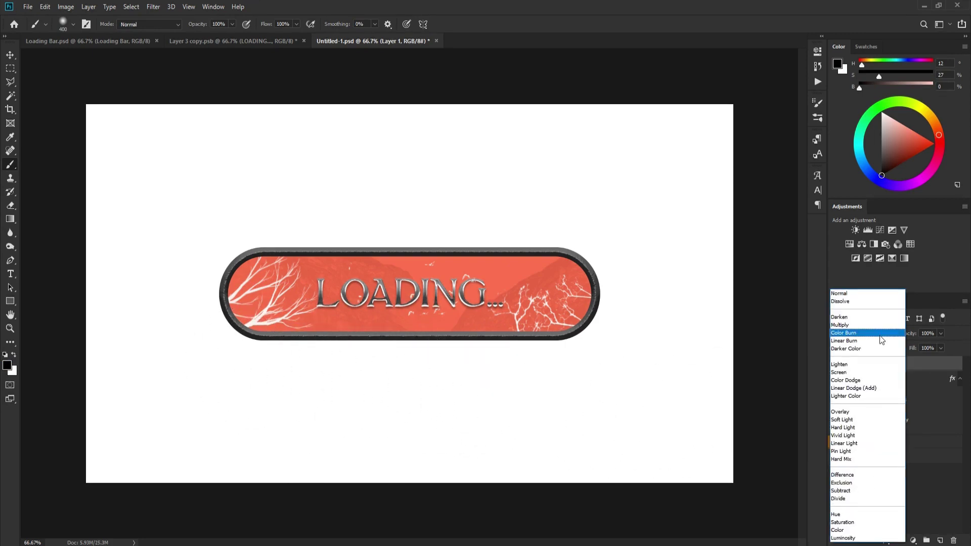
click(859, 324)
mouse_move(909, 333)
mouse_down()
mouse_move(894, 348)
mouse_move(922, 348)
mouse_move(906, 348)
mouse_move(909, 337)
mouse_up()
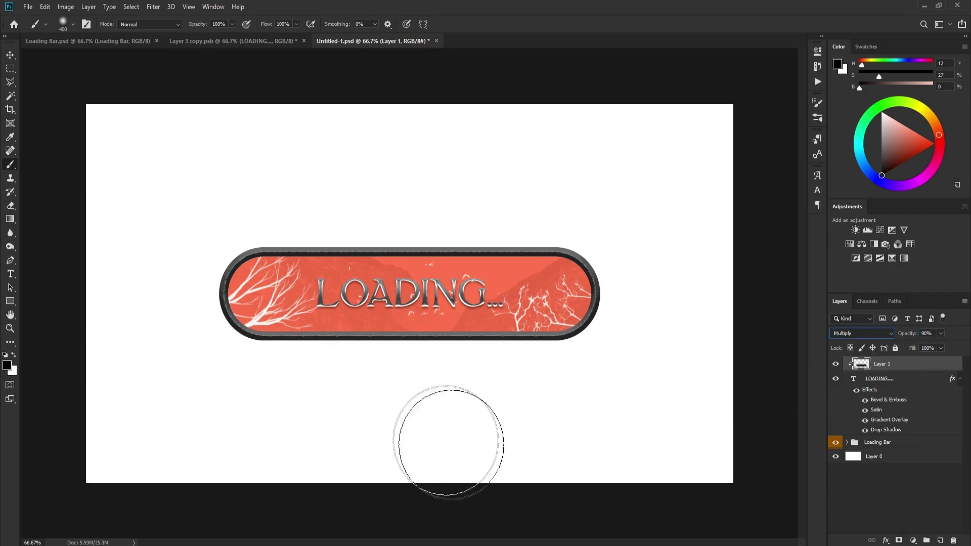
key(v)
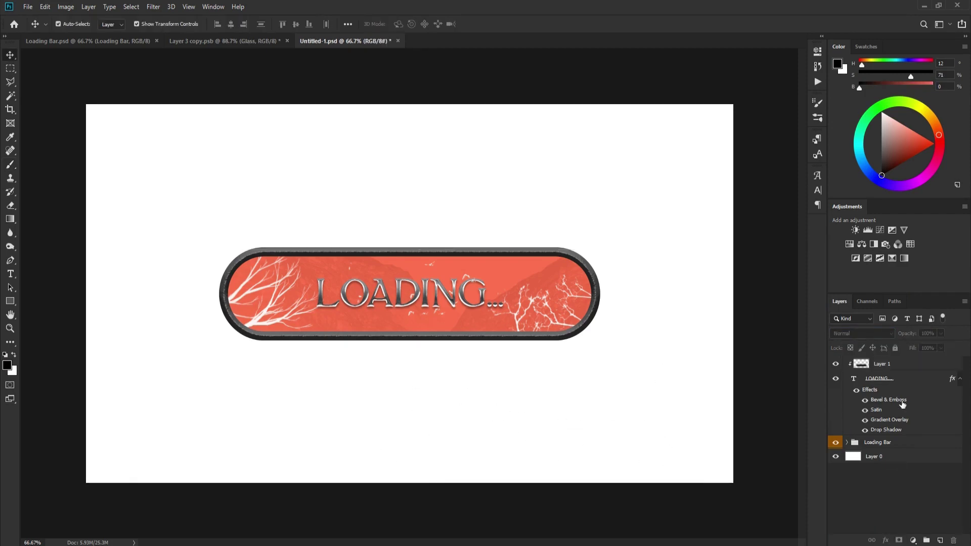
Group the LOADING... text layer with Layer 1 and name the new text group.
click(892, 379)
click(890, 365)
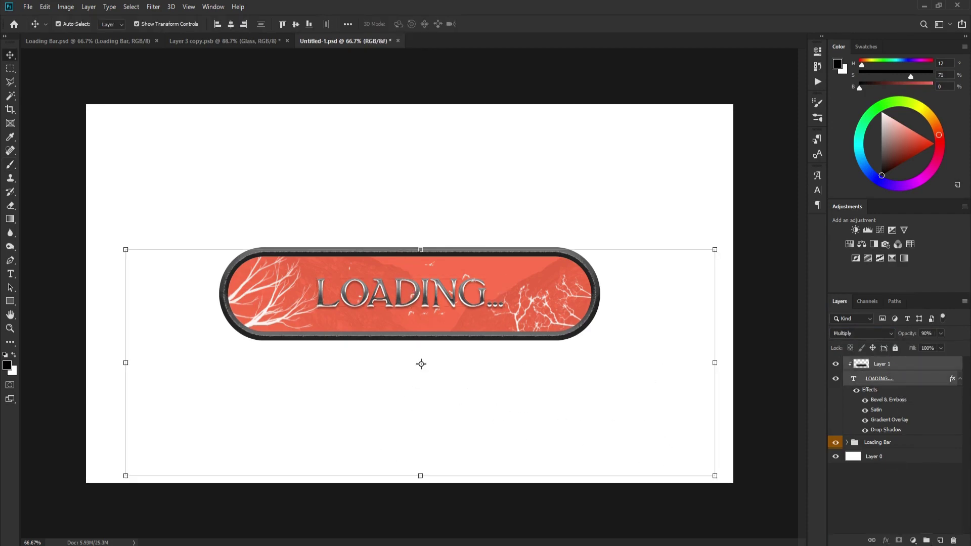
click(926, 540)
double_click(880, 363)
text(te)
click(871, 491)
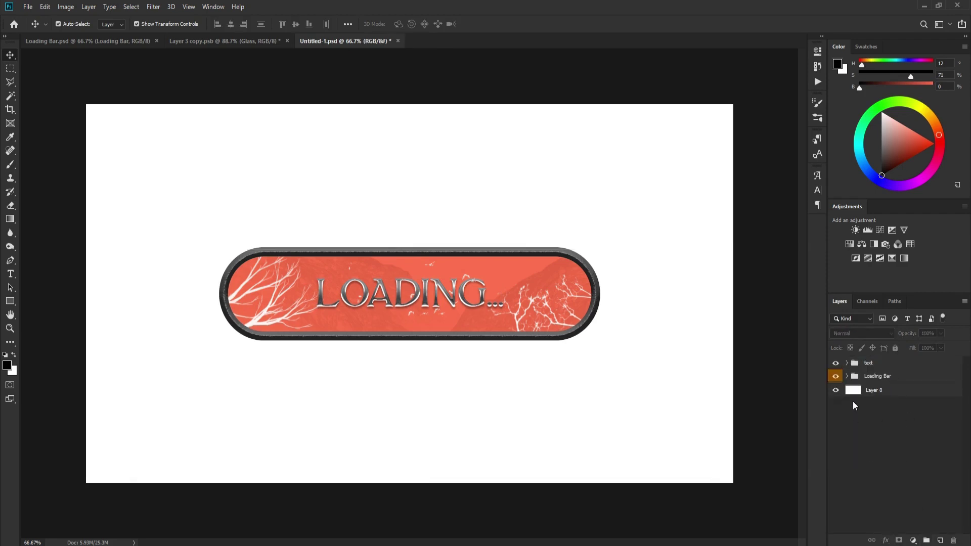
Duplicate the Frame layer and move Frame copy above all other groups.
click(846, 376)
drag(880, 392, 943, 538)
drag(881, 393, 873, 361)
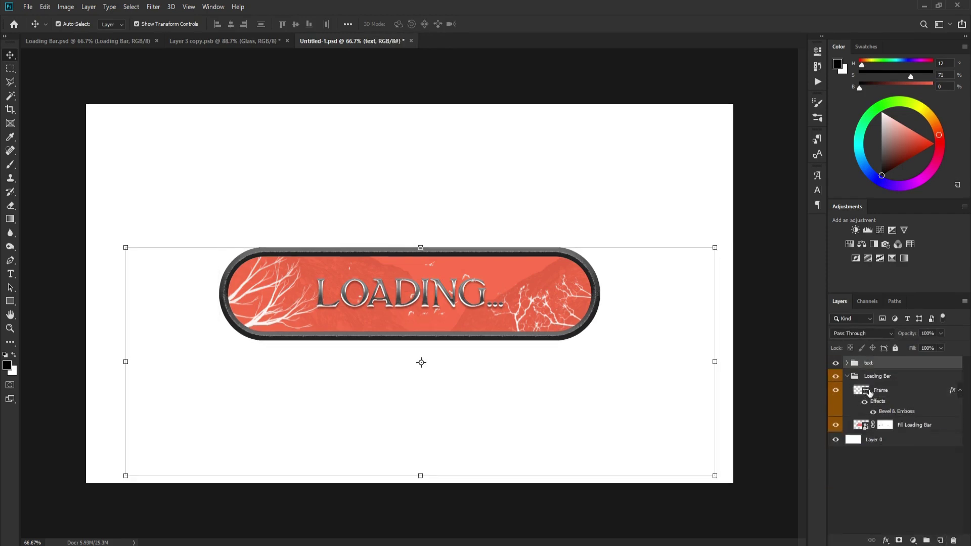
key(ctrl+j)
drag(882, 392, 880, 362)
click(847, 411)
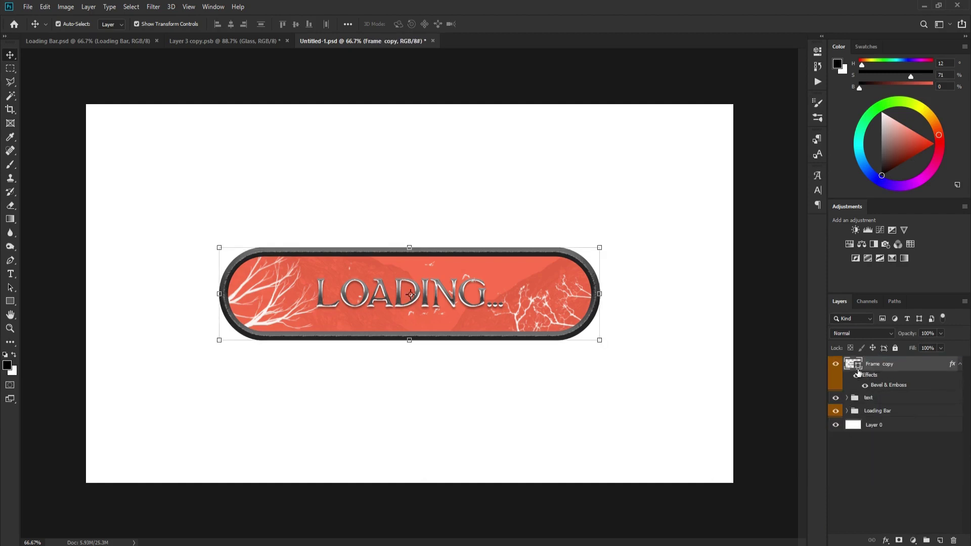
Review the frame's stroke colour options, then open Frame copy's Layer Style dialog.
click(817, 51)
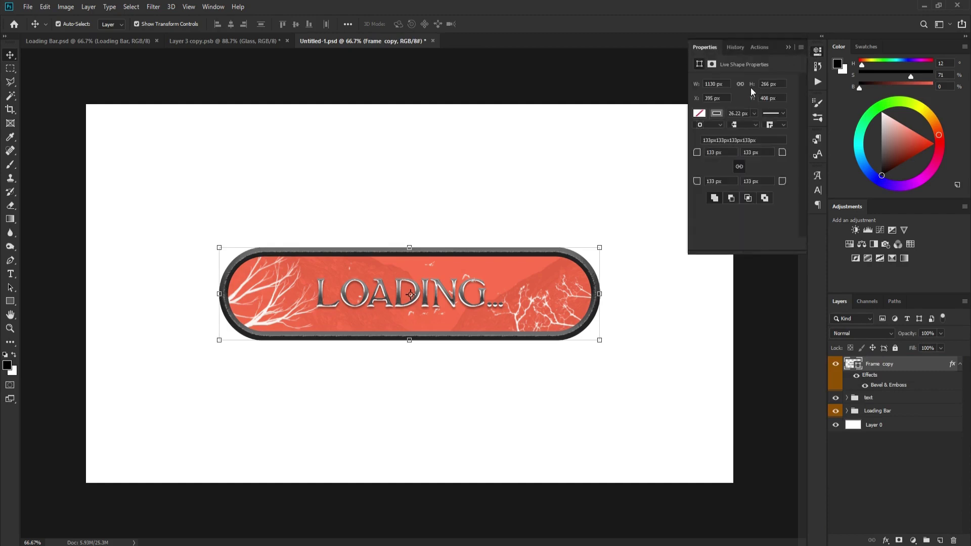
click(722, 117)
click(724, 123)
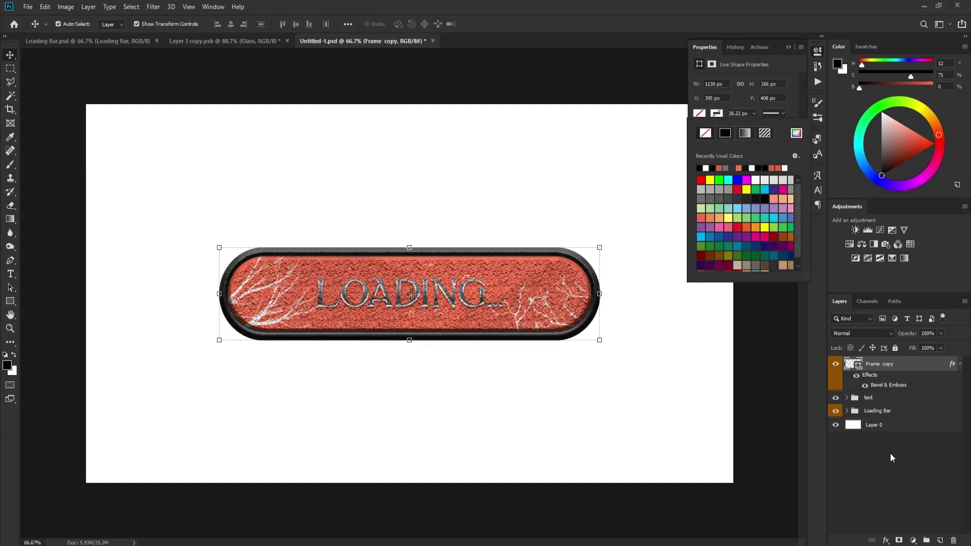
click(889, 453)
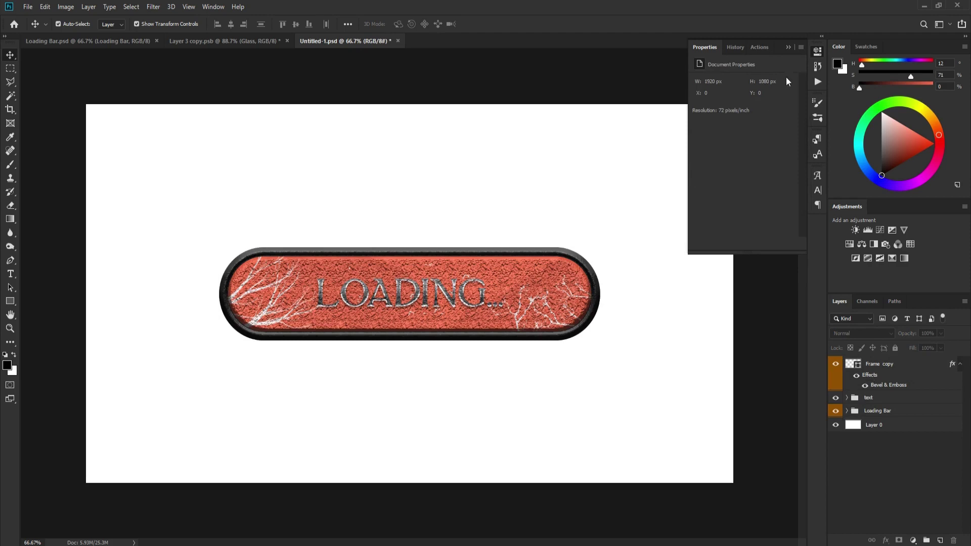
click(787, 47)
click(869, 379)
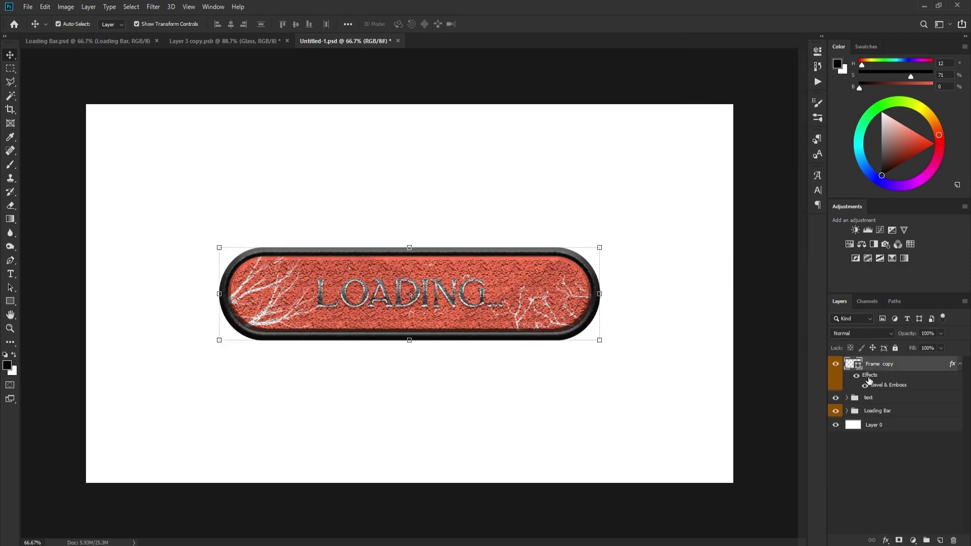
double_click(868, 378)
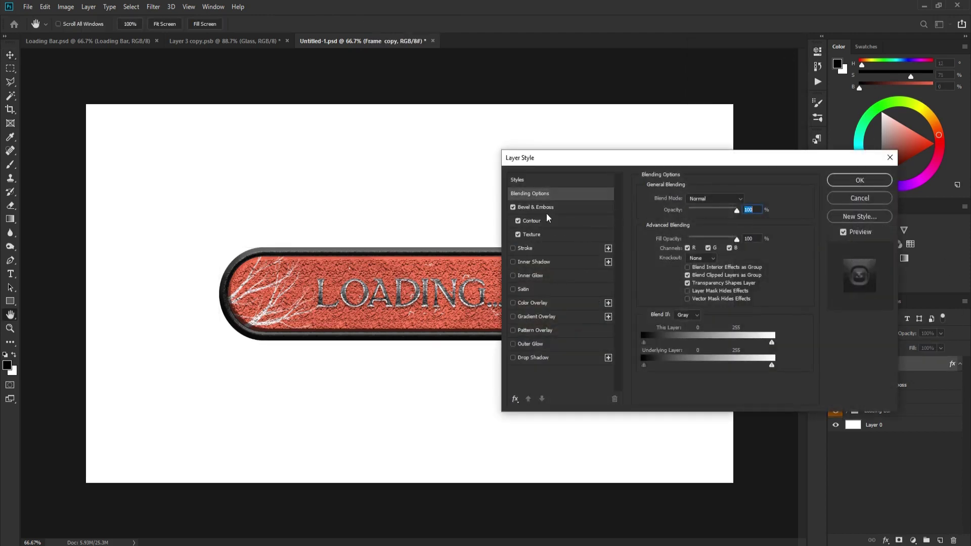
Set Bevel & Emboss depth 147%, size 73 px, soften 16, with the last gloss contour.
click(550, 205)
click(753, 222)
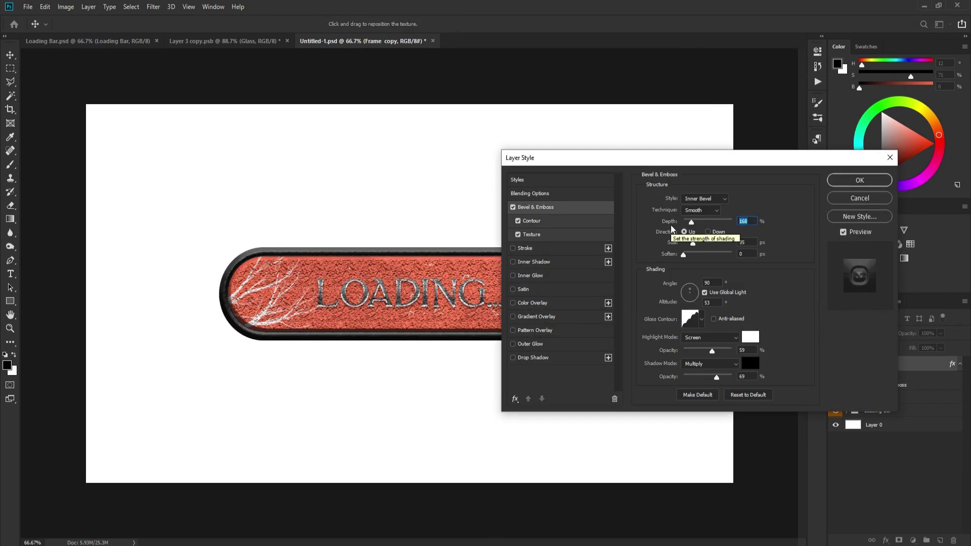
text(147)
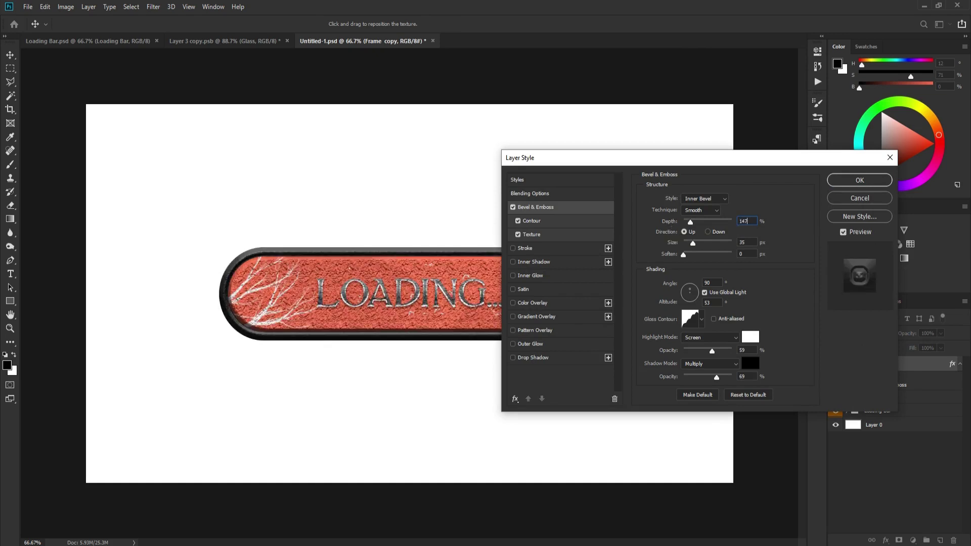
key(Tab)
text(73)
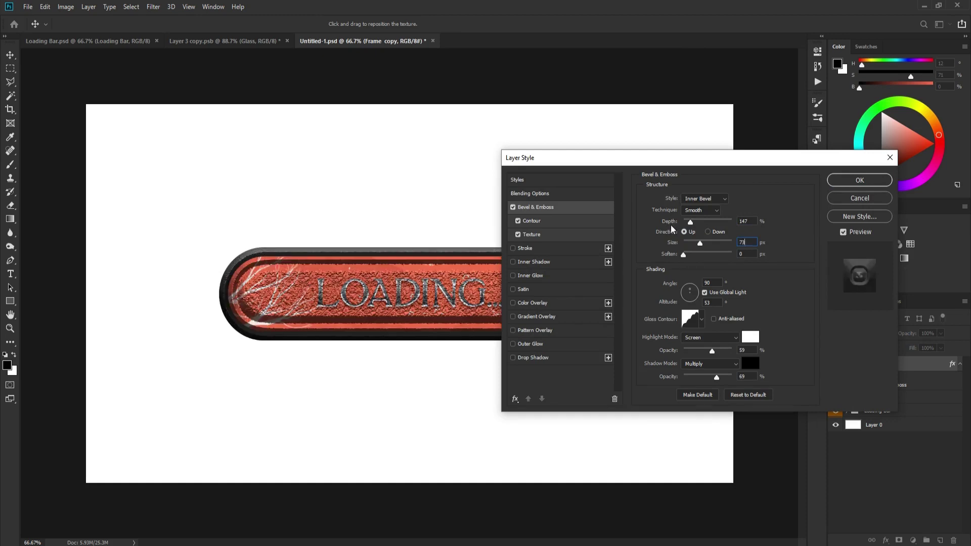
text(16)
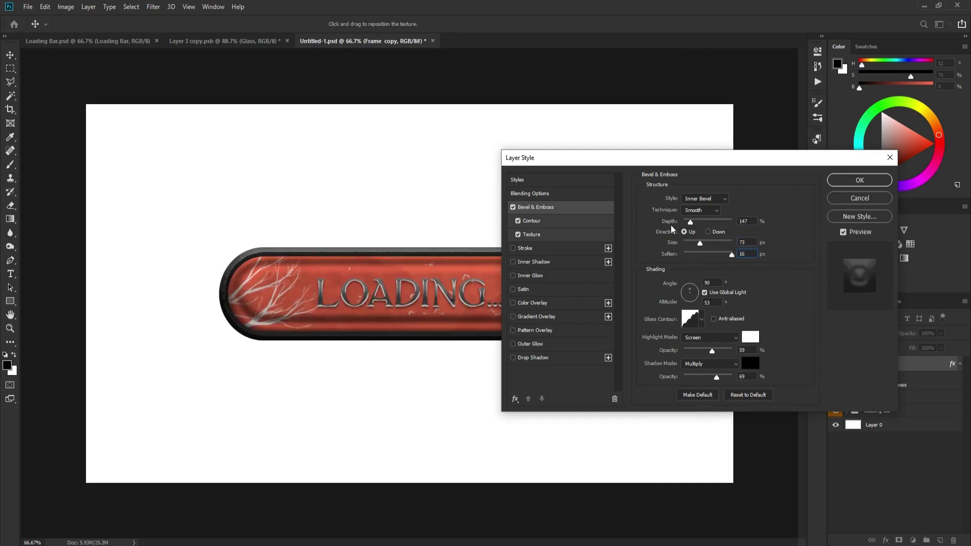
click(701, 320)
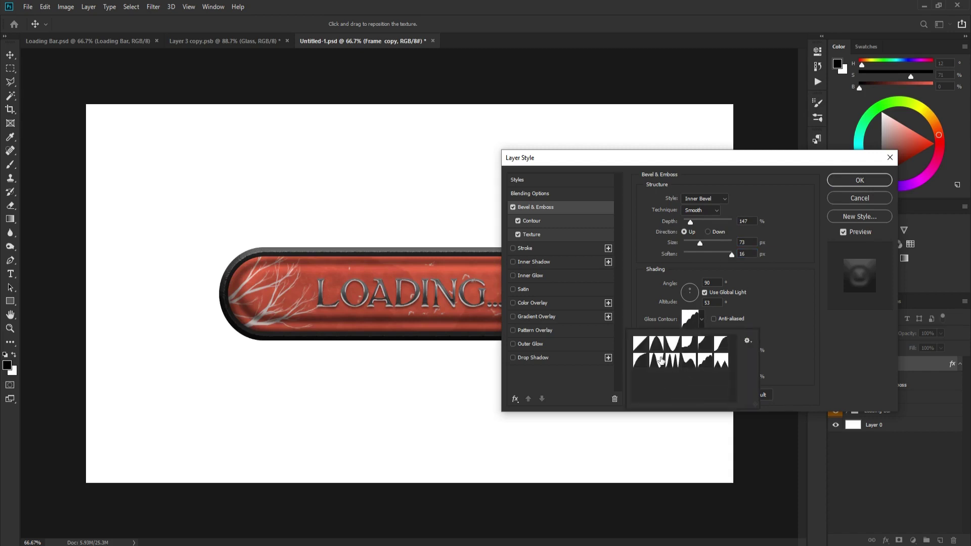
click(721, 361)
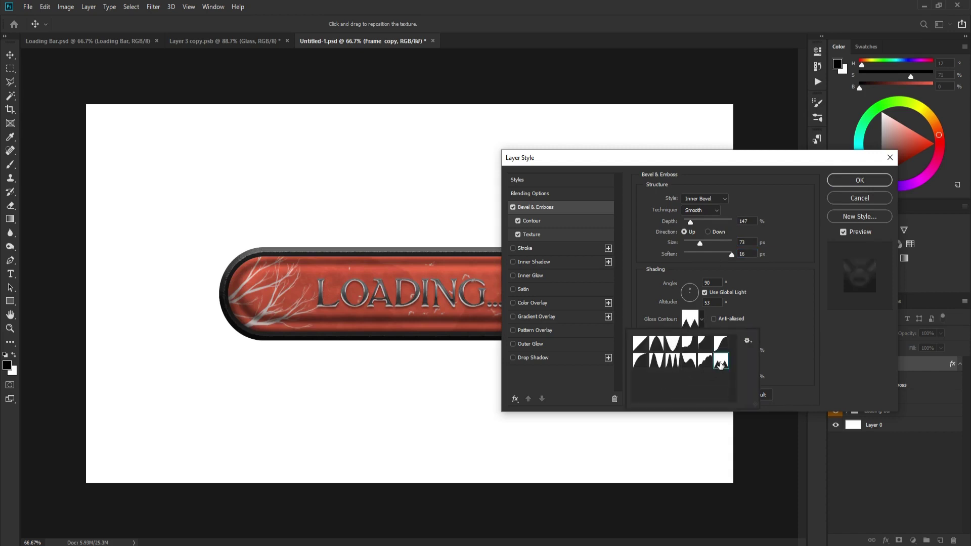
click(785, 302)
Lower highlight opacity to 40%, disable Texture, pick a new contour at 23% range, and apply.
click(748, 350)
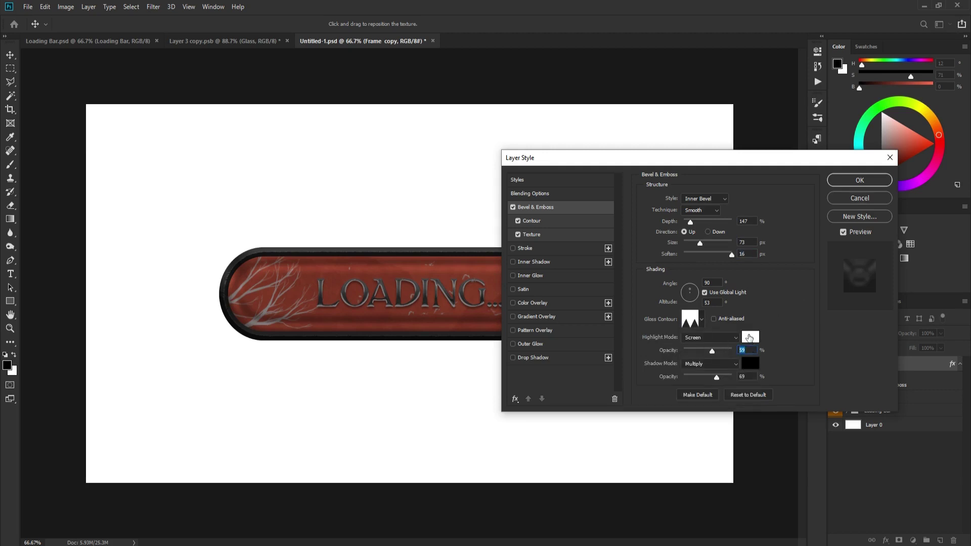
text(40)
text(32)
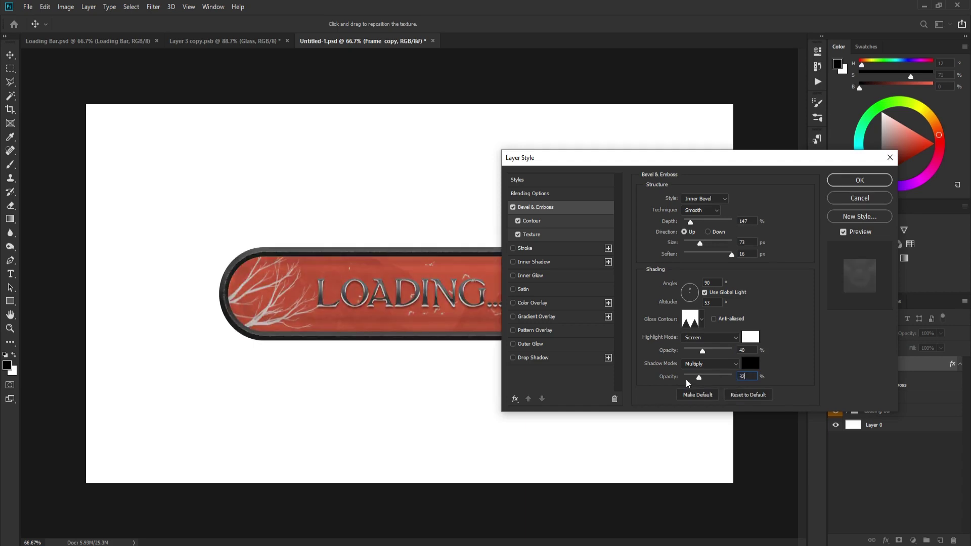
click(517, 234)
click(544, 220)
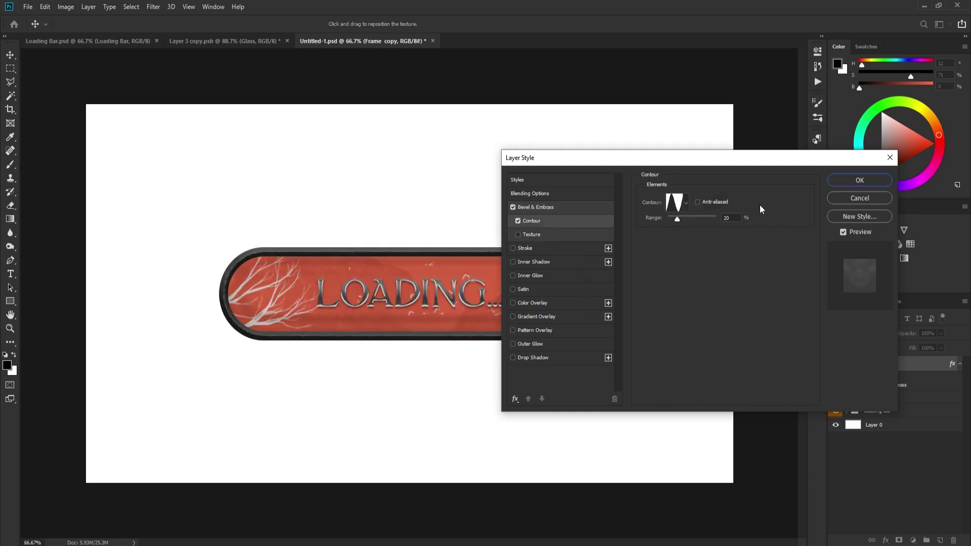
click(686, 203)
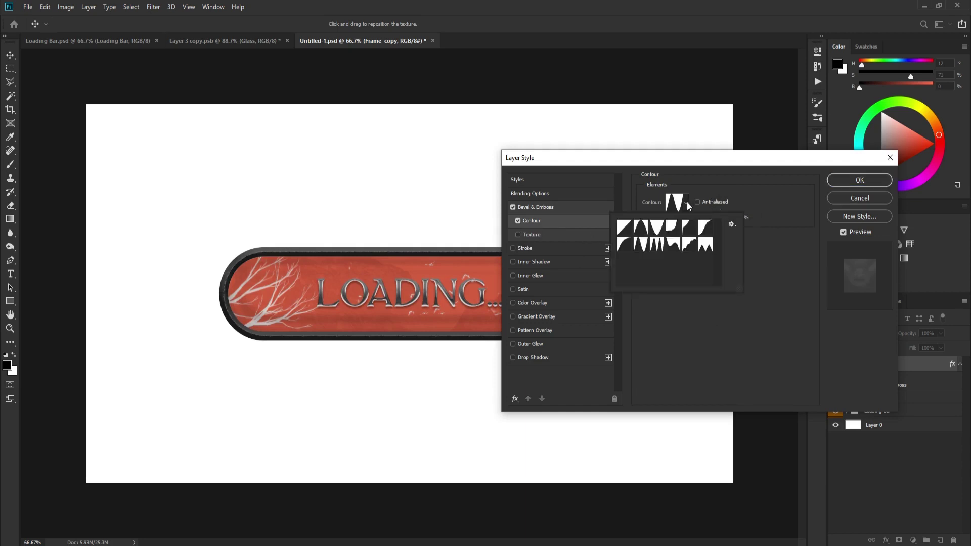
click(675, 233)
click(773, 253)
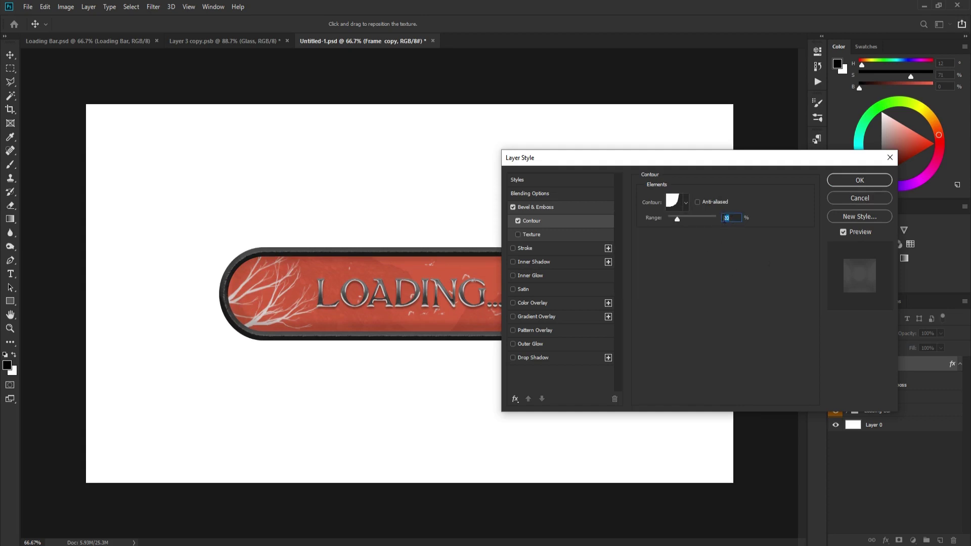
text(2)
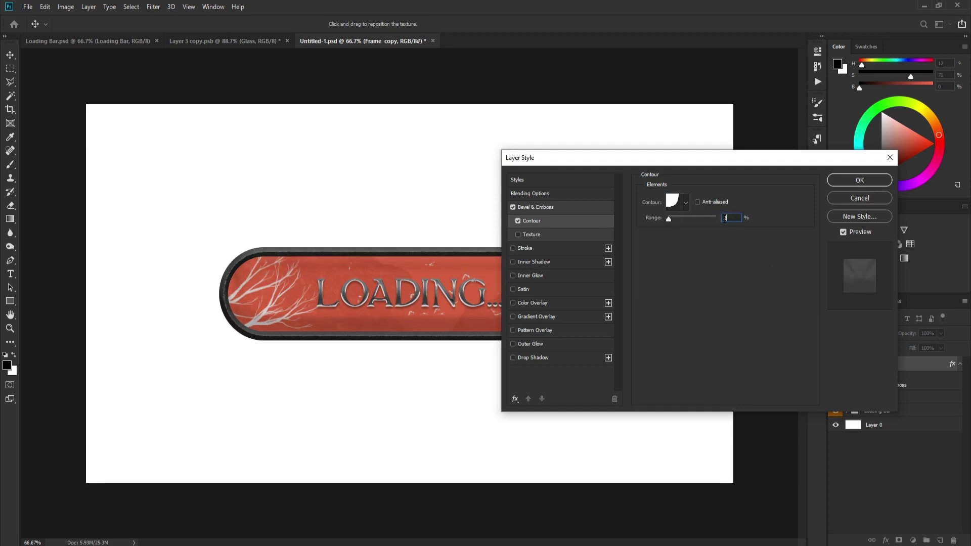
text(3)
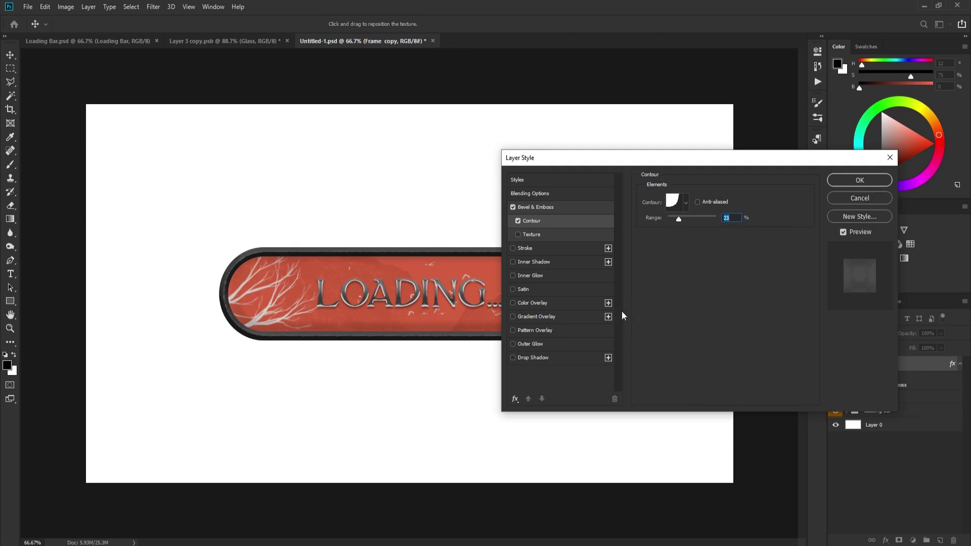
click(854, 181)
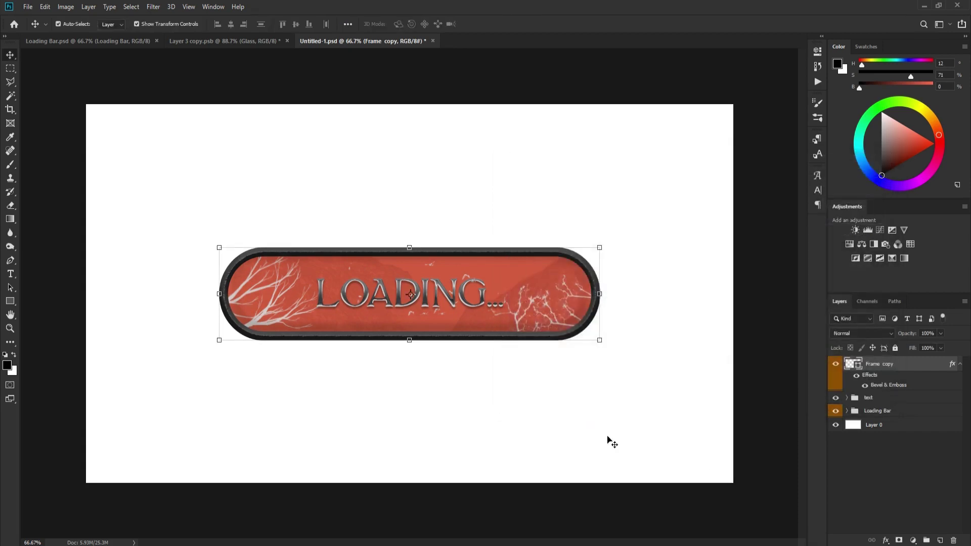
Convert Frame copy to a smart object and open its contents.
right_click(886, 367)
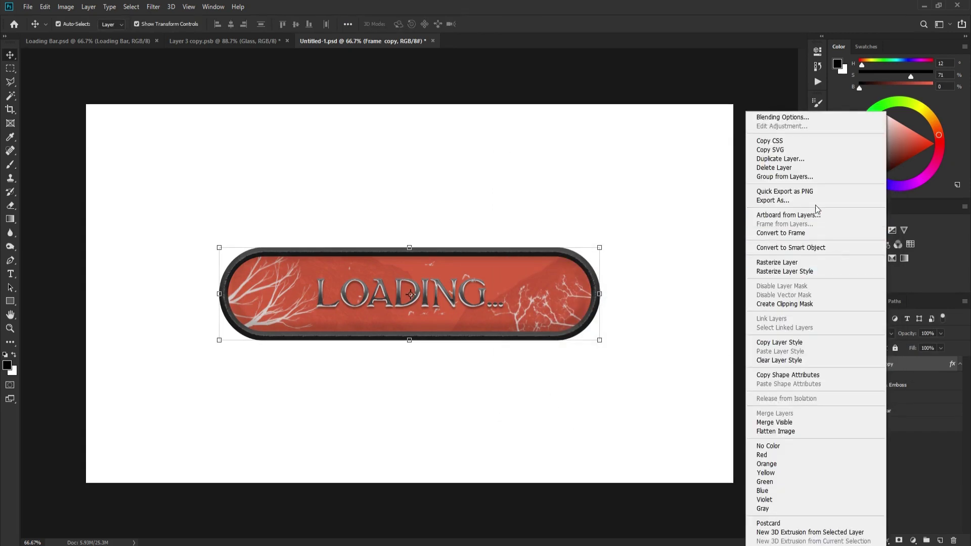
click(807, 250)
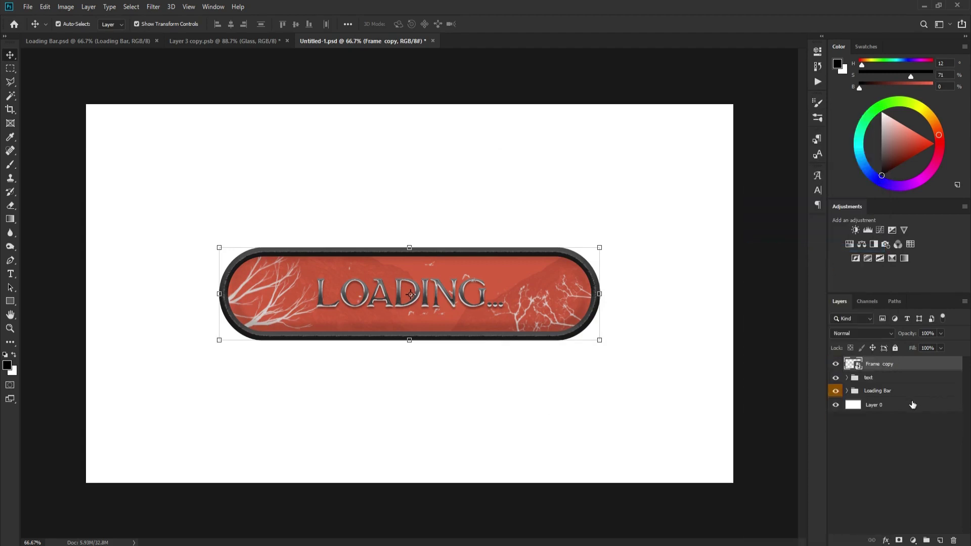
double_click(854, 367)
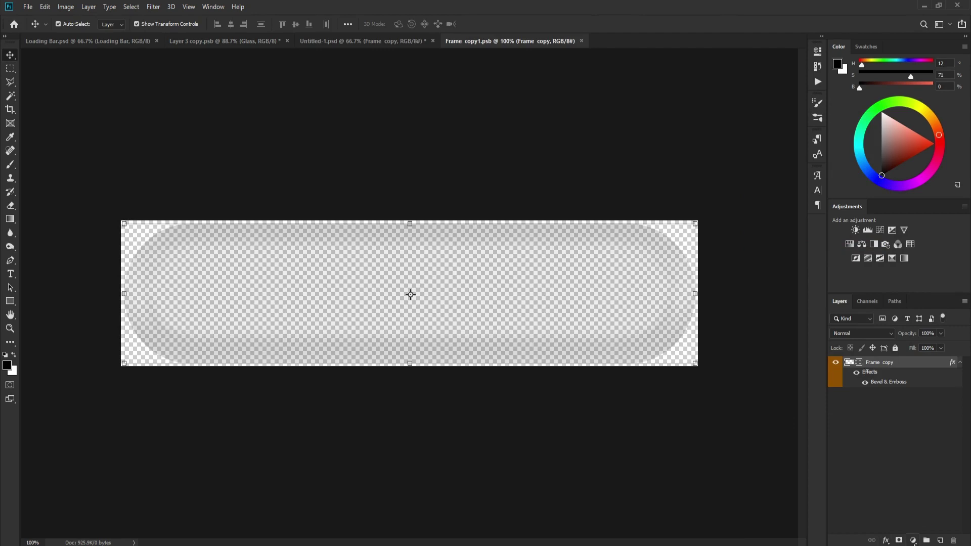
Add a purple (4c25a5) Solid Color fill layer beneath Frame copy.
click(913, 541)
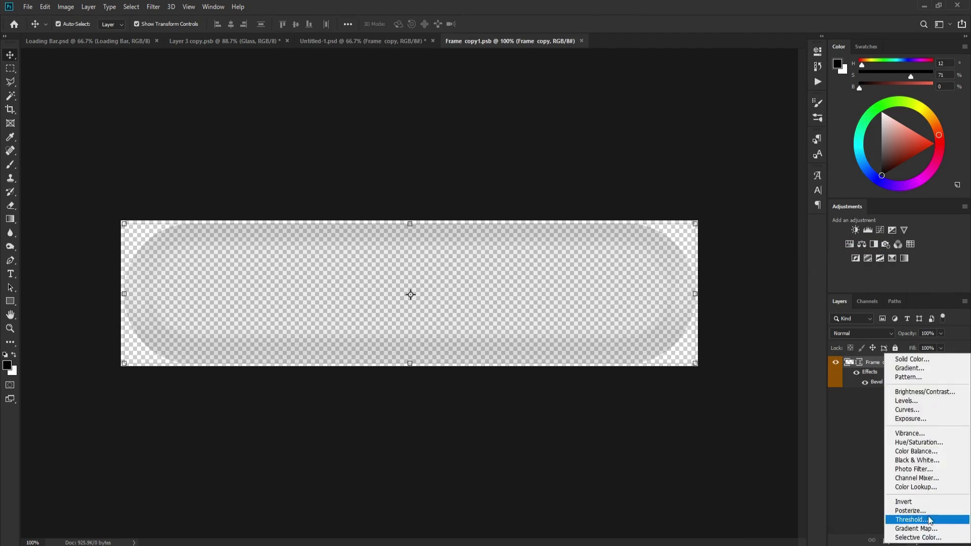
click(920, 359)
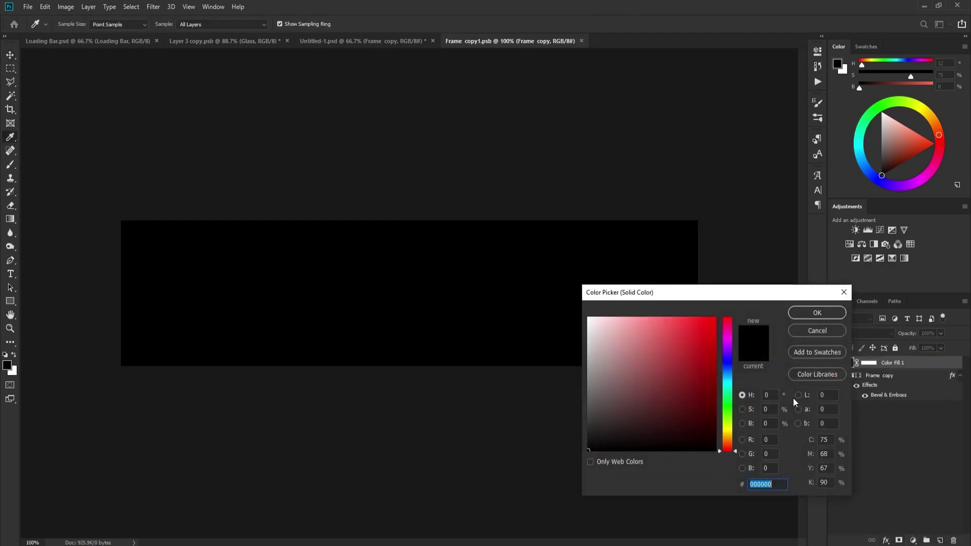
click(685, 360)
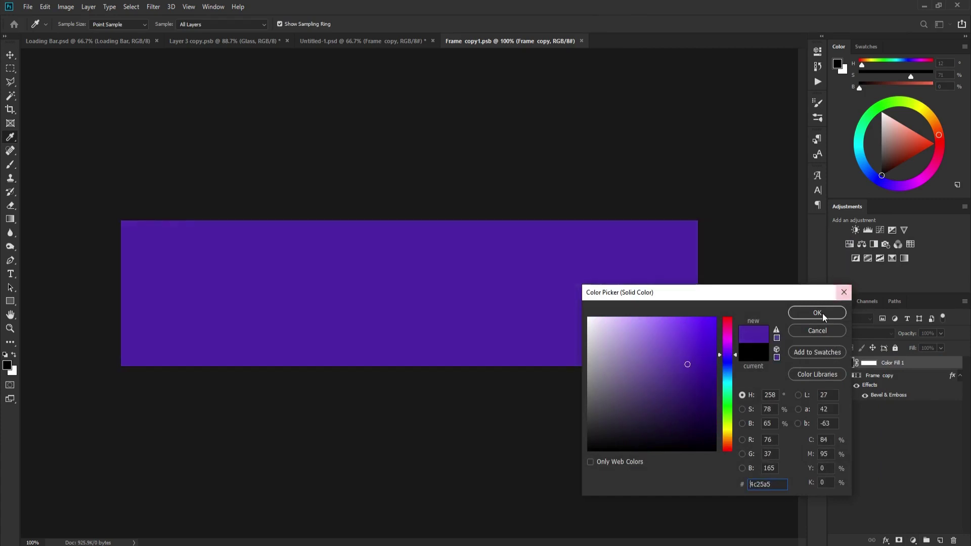
click(817, 312)
drag(878, 363, 859, 438)
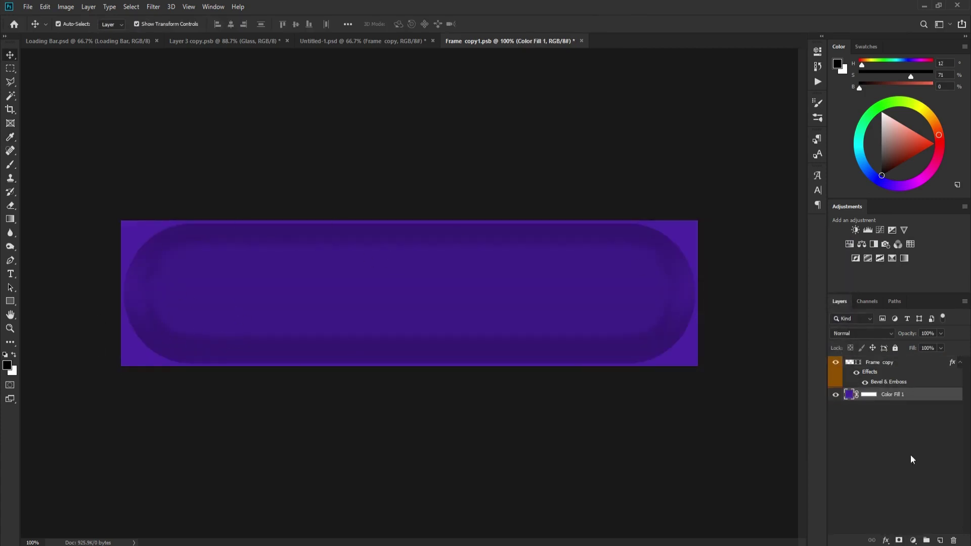
click(882, 375)
click(896, 420)
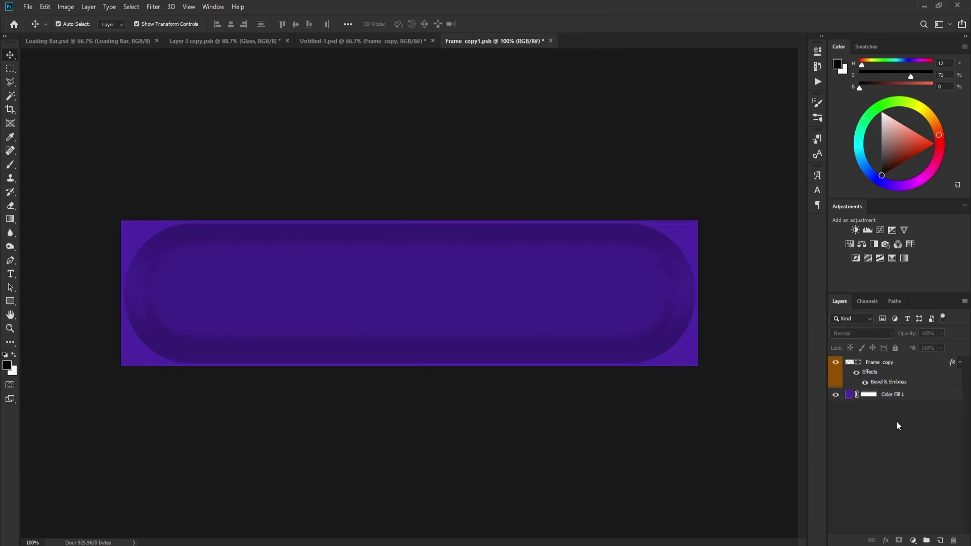
click(28, 7)
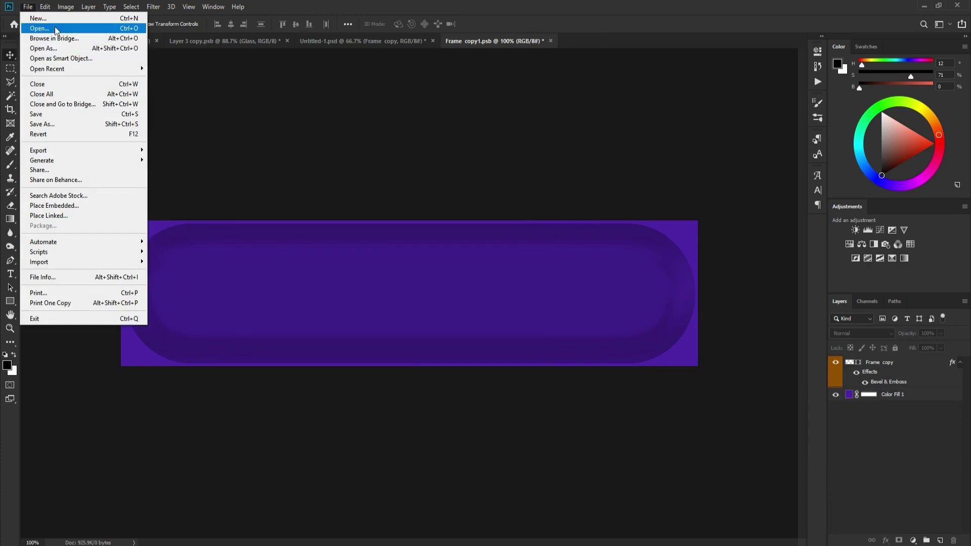
Bring the Glass Texture scratches image into the frame document and stretch it wider.
click(39, 28)
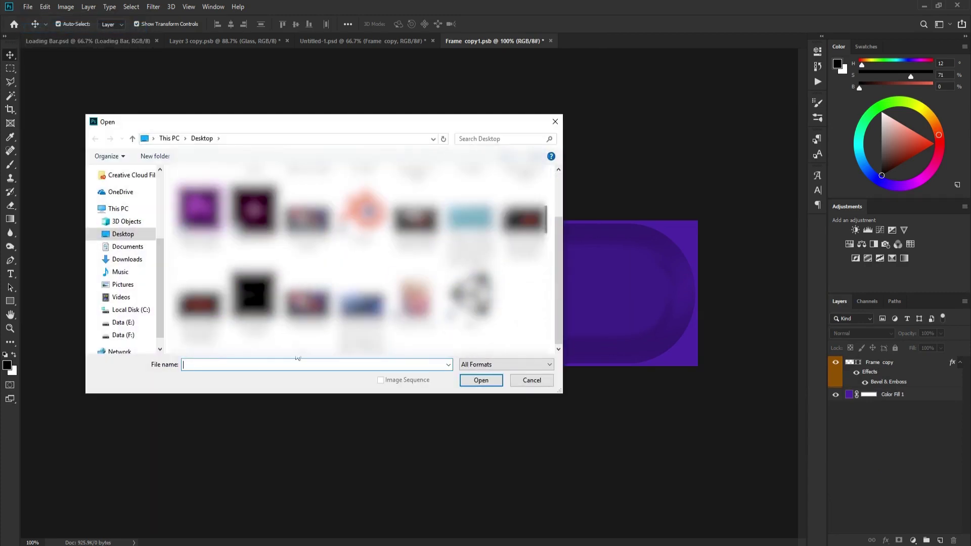
double_click(257, 301)
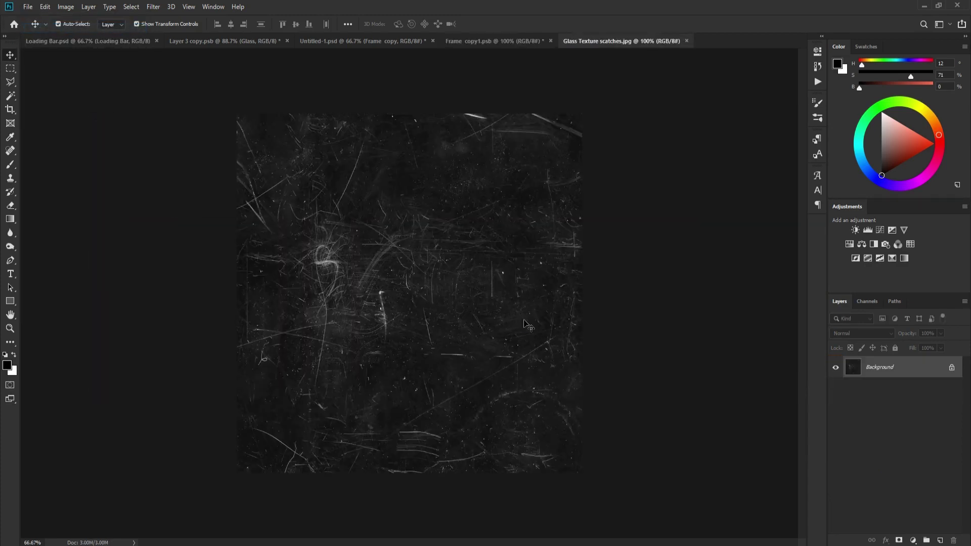
click(950, 368)
mouse_move(444, 298)
mouse_down()
mouse_move(521, 49)
mouse_move(489, 37)
mouse_move(474, 35)
mouse_move(450, 316)
mouse_move(437, 311)
mouse_up()
key(ctrl+0)
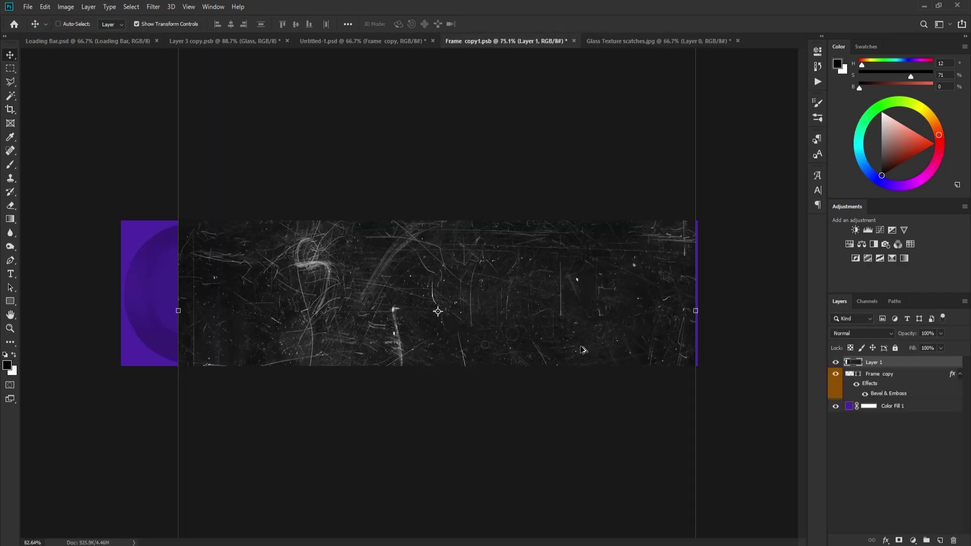
drag(280, 302, 246, 302)
key(Return)
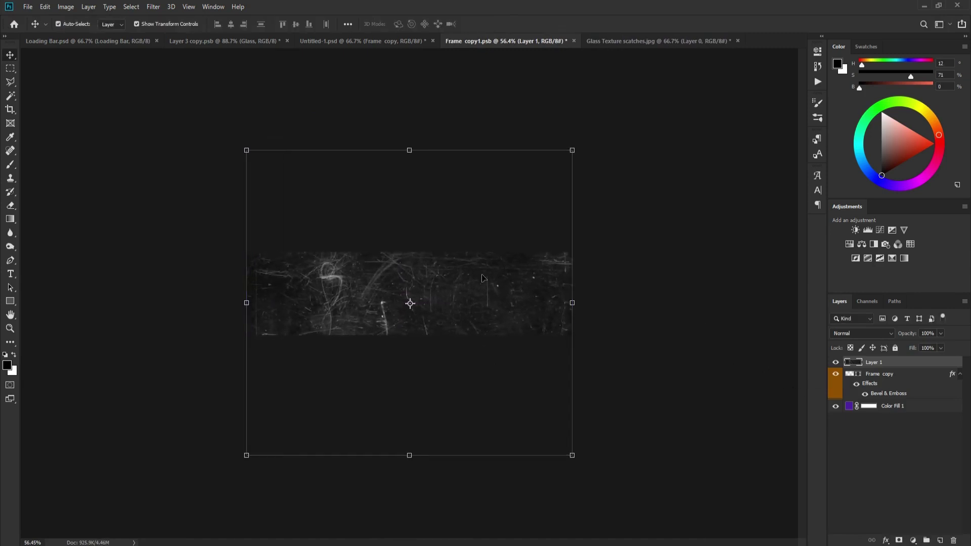
Warp the scratch texture with the Inflate style, then resize it.
click(572, 152)
click(452, 24)
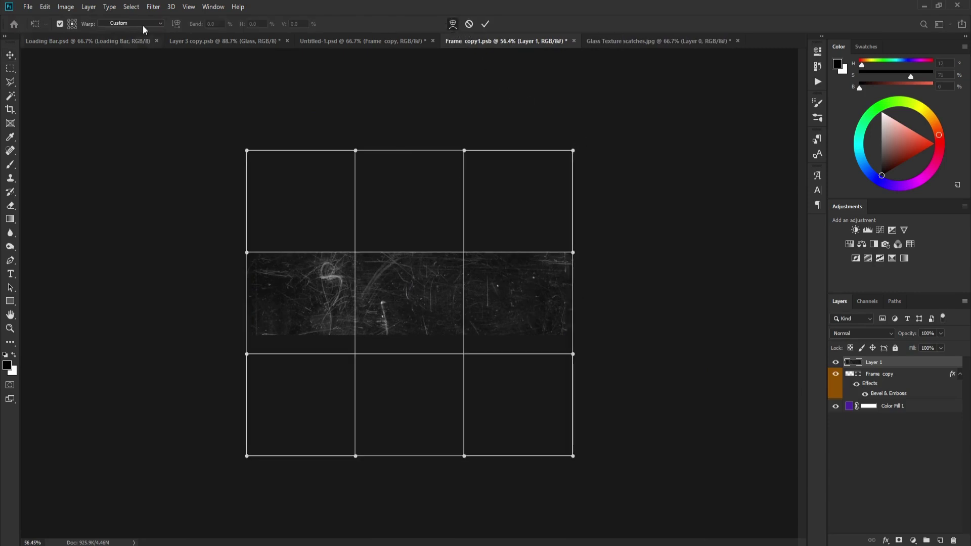
click(133, 24)
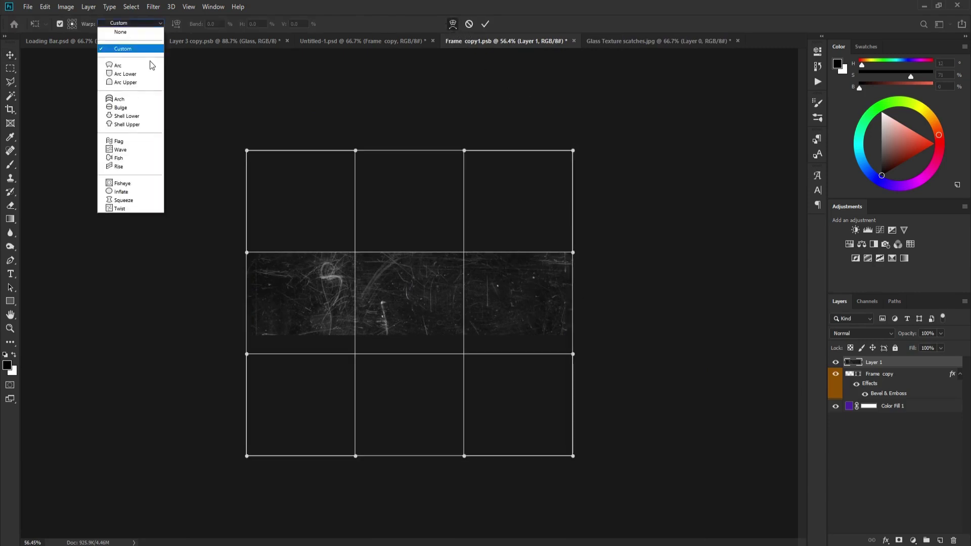
click(141, 193)
mouse_move(410, 115)
mouse_down()
mouse_move(411, 129)
mouse_move(411, 107)
mouse_up()
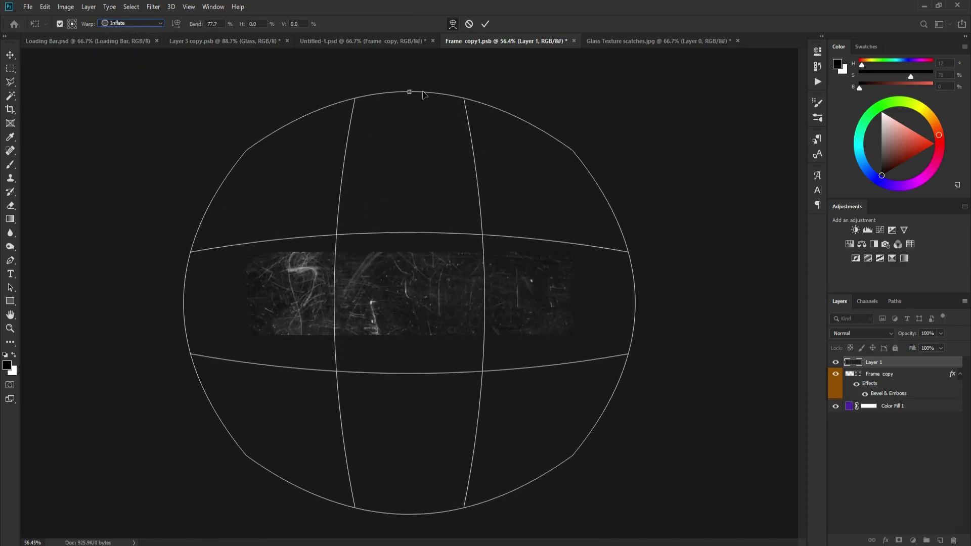
click(486, 25)
key(ctrl+t)
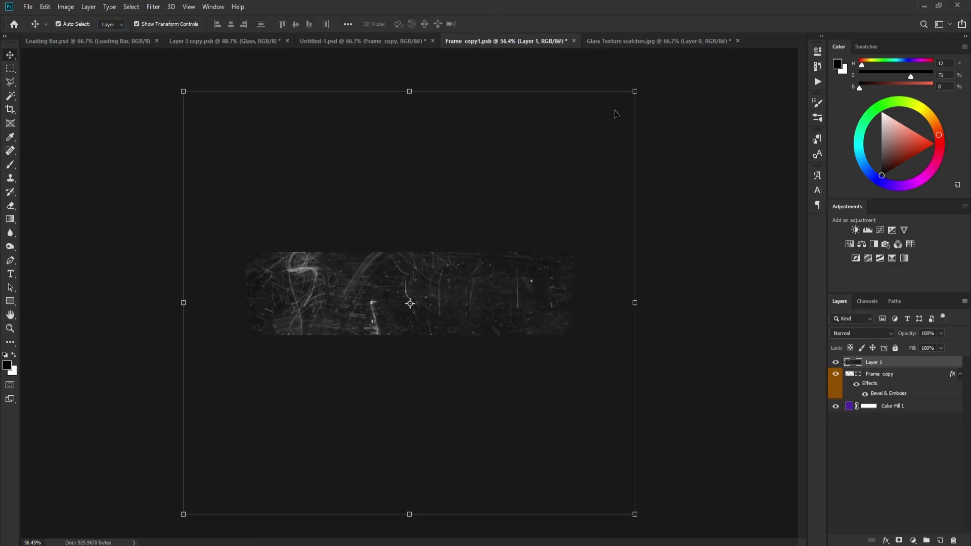
drag(634, 90, 596, 167)
key(Return)
Set the texture to Screen, convert Frame copy to a smart object, and clip the texture to it.
click(885, 376)
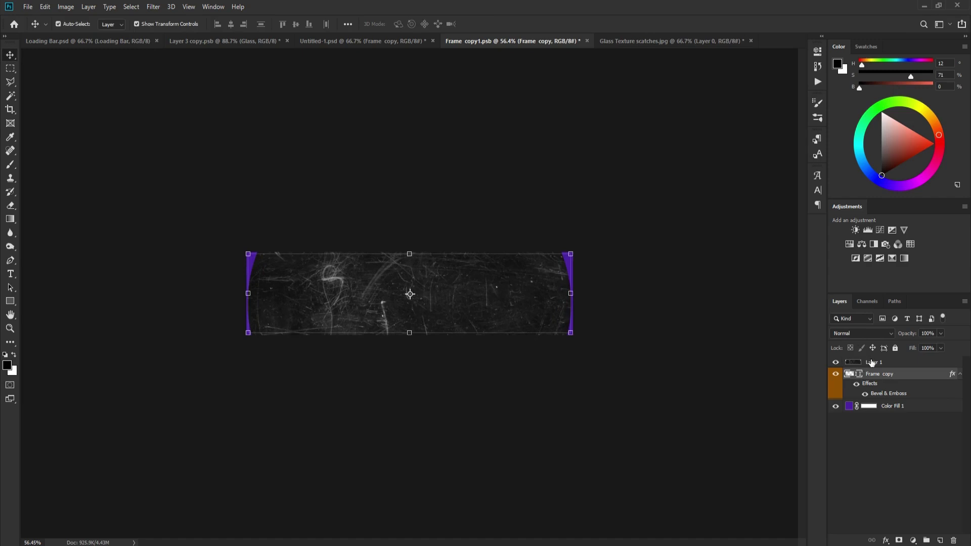
click(871, 362)
click(863, 333)
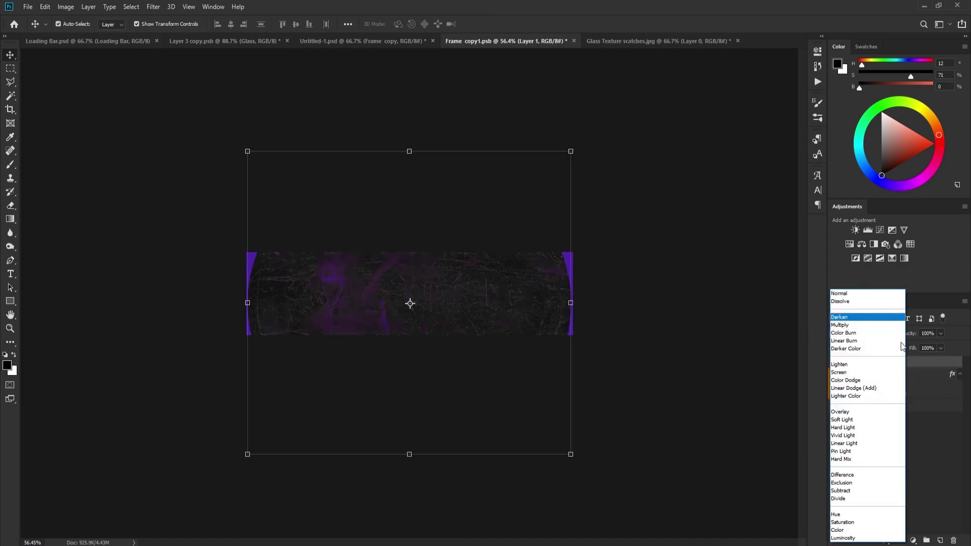
click(863, 375)
click(885, 375)
right_click(885, 375)
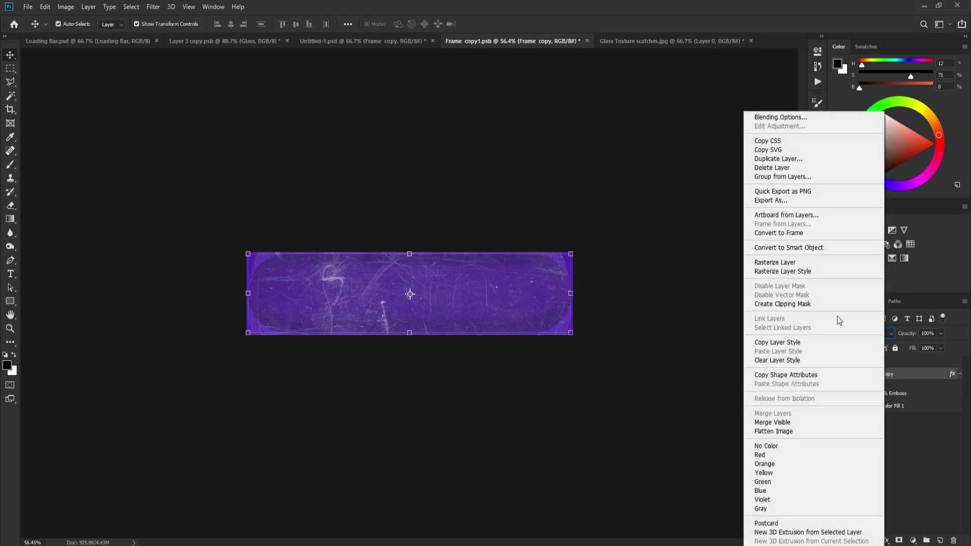
click(821, 249)
click(835, 375)
click(835, 374)
click(898, 365)
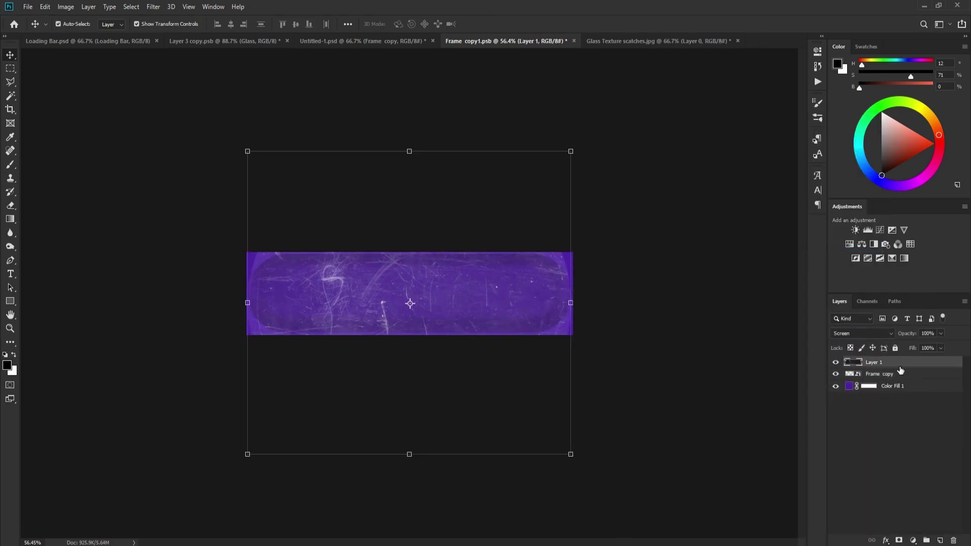
alt+click(896, 369)
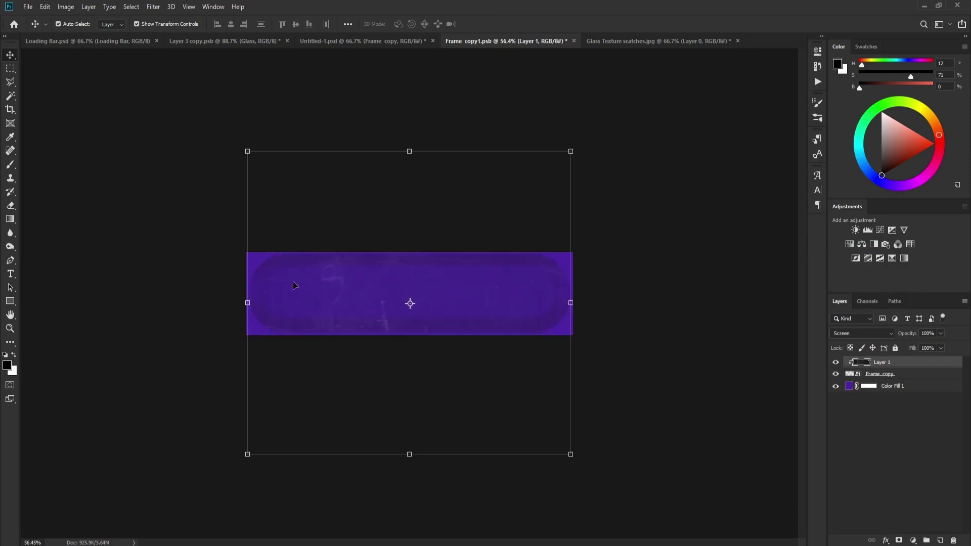
click(868, 331)
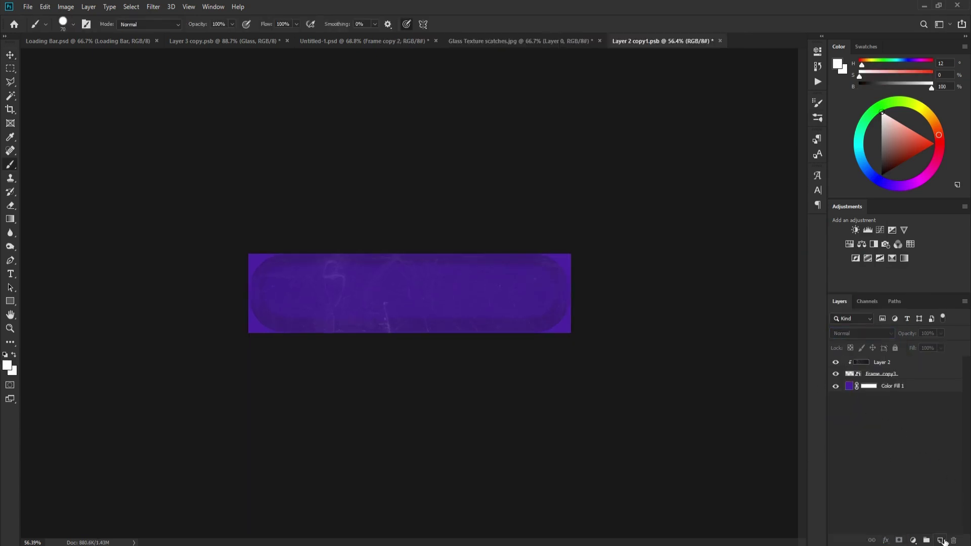
On a new layer, paint a white upper-left curve and blur it with 8.6 px Gaussian Blur.
click(940, 540)
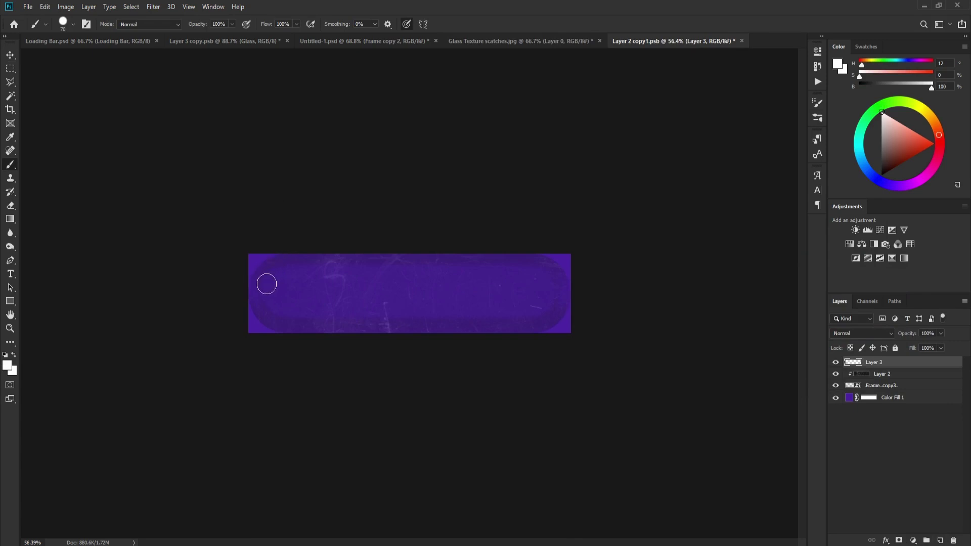
mouse_move(265, 284)
mouse_down()
mouse_move(273, 267)
mouse_move(301, 270)
mouse_up()
key(v)
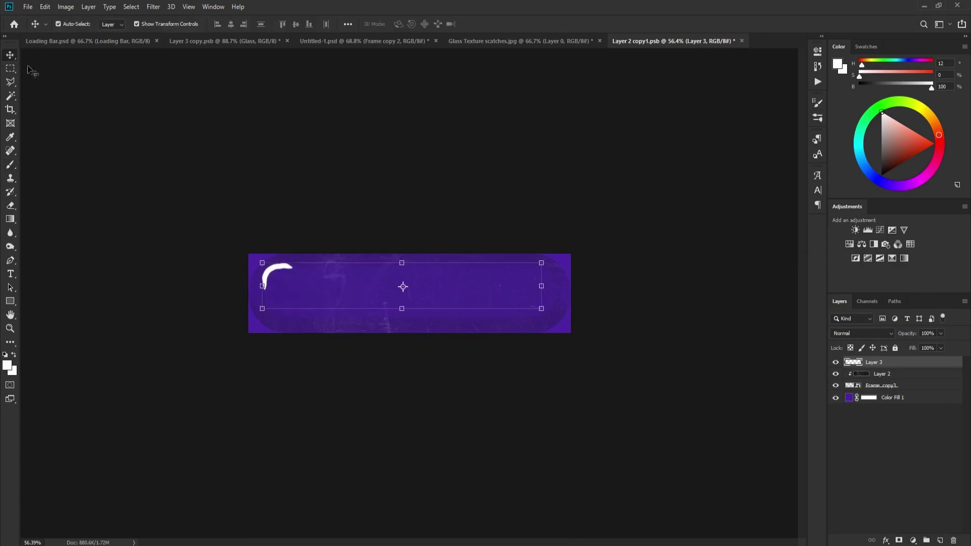
click(155, 9)
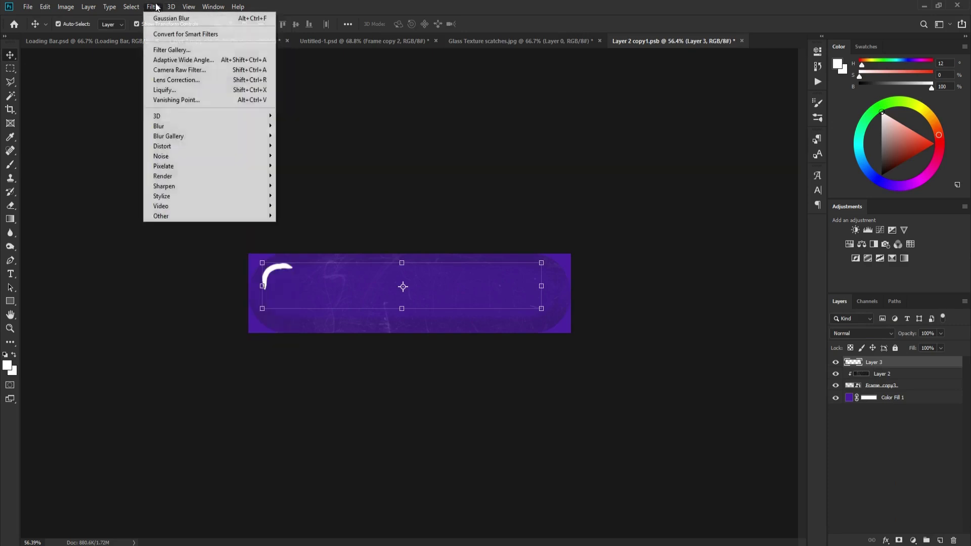
mouse_move(235, 127)
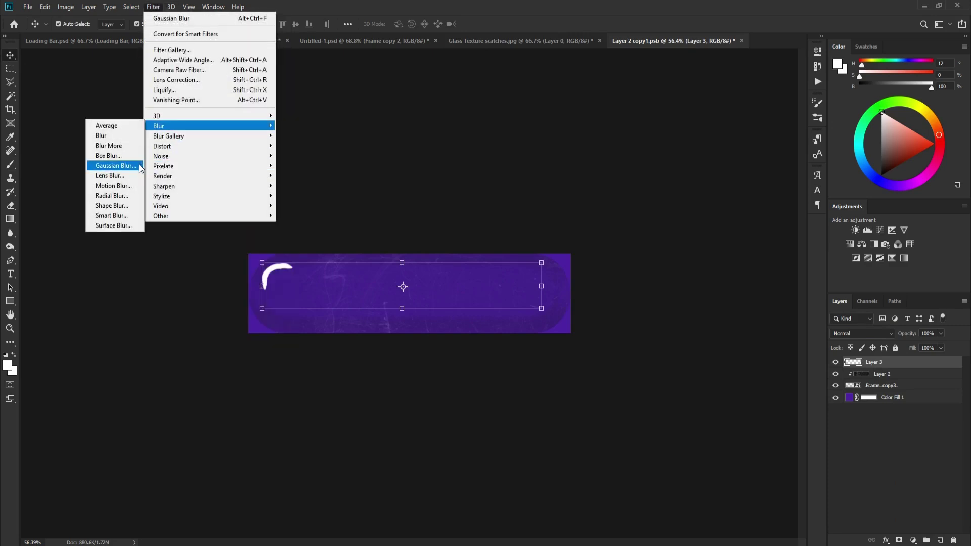
click(116, 165)
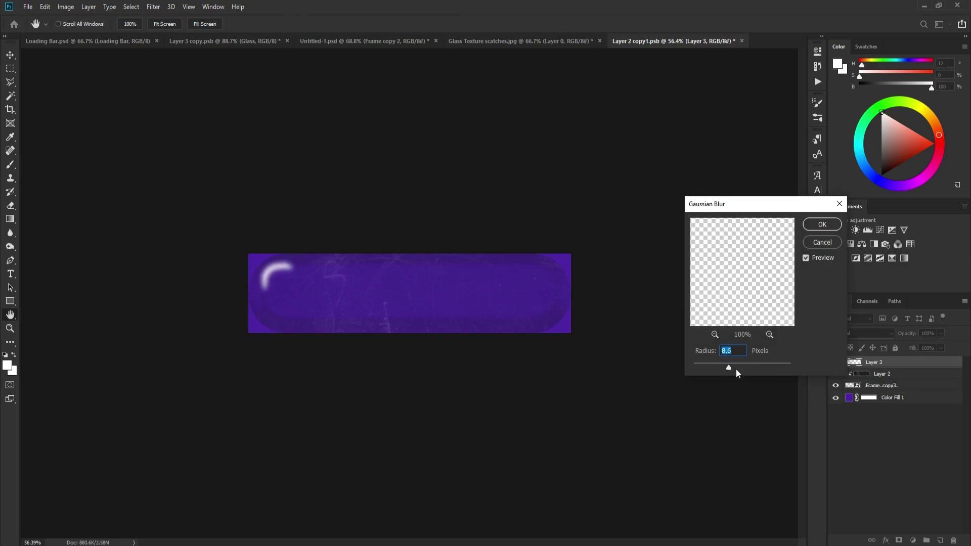
click(821, 224)
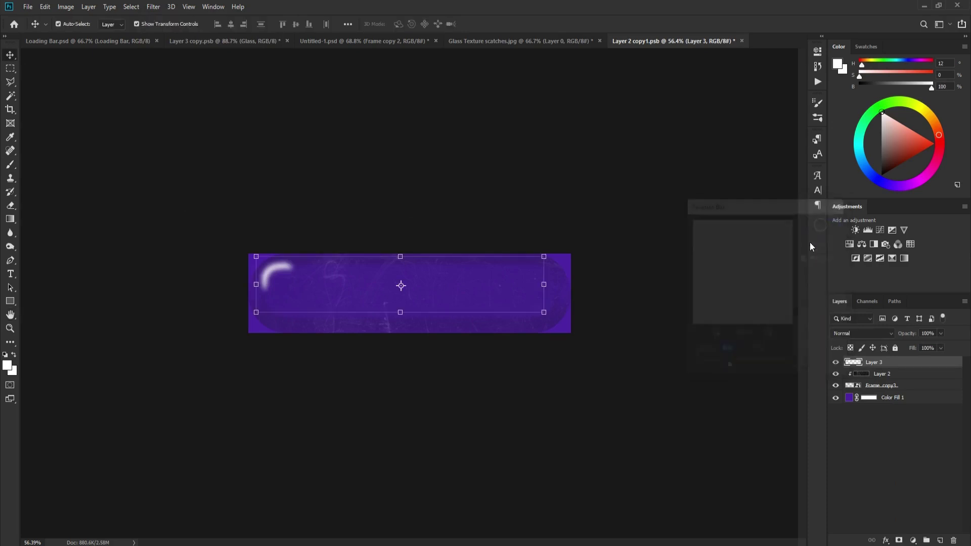
click(862, 334)
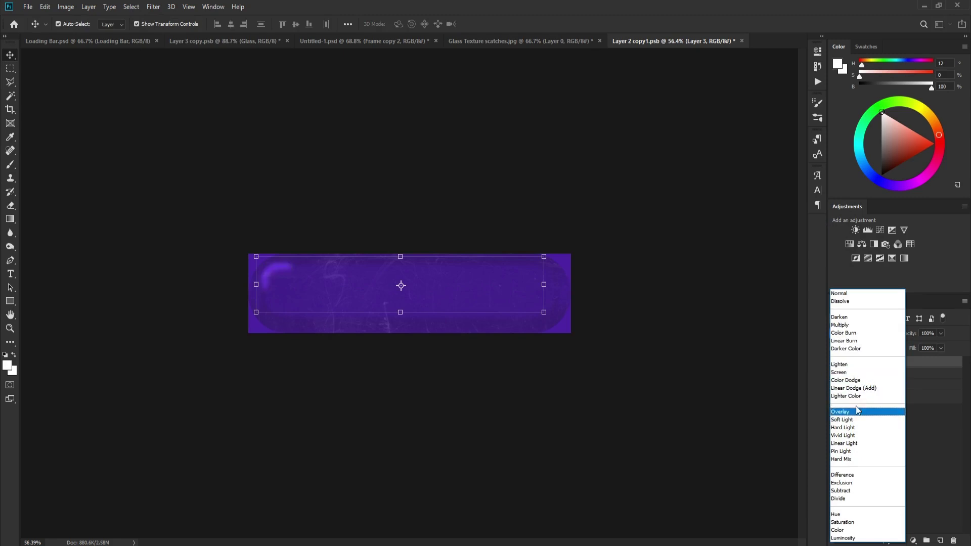
Set the highlight to Overlay and add a 180°-rotated copy in the lower-right corner.
click(854, 414)
drag(871, 368, 940, 540)
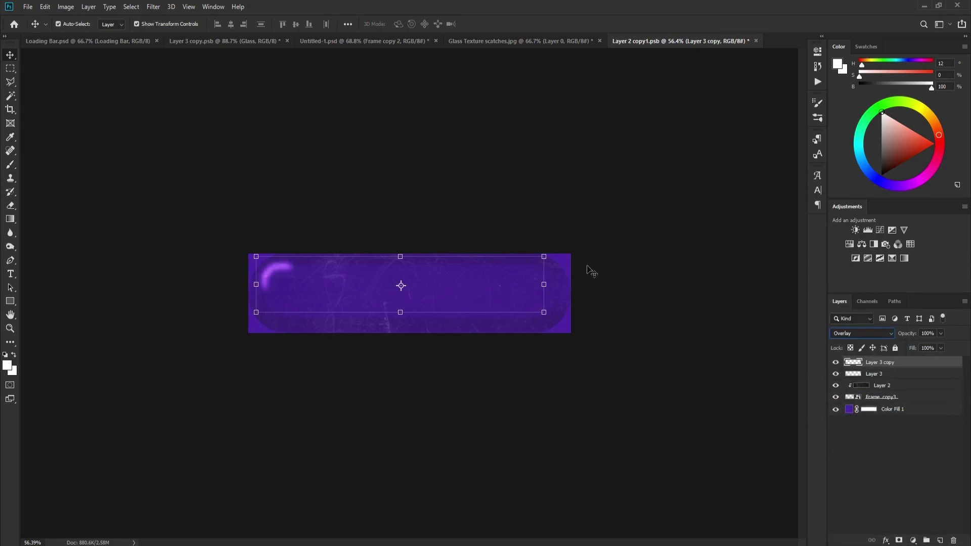
drag(557, 256, 345, 298)
mouse_move(525, 298)
mouse_down()
mouse_move(532, 317)
mouse_move(538, 310)
mouse_up()
key(Right)
key(Right)
key(Right)
key(Right)
key(Right)
key(Down)
key(Down)
key(Down)
key(Down)
key(Down)
key(Down)
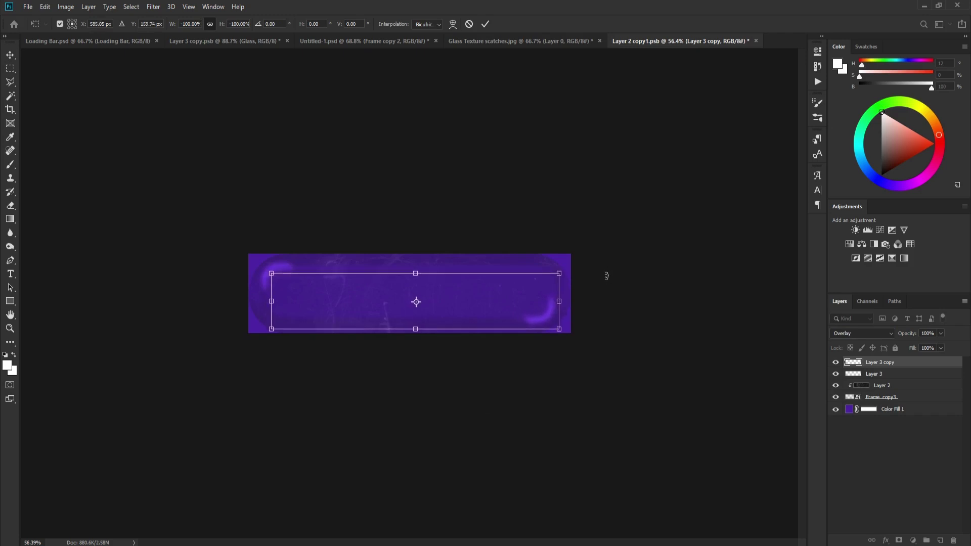
key(Return)
Hide the purple Color Fill 1 layer and save the glass document.
click(837, 413)
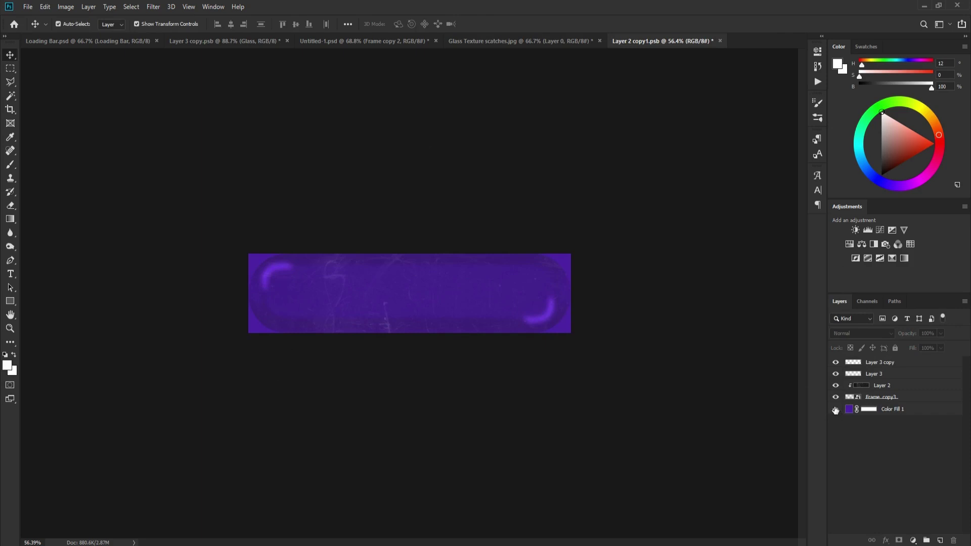
click(836, 410)
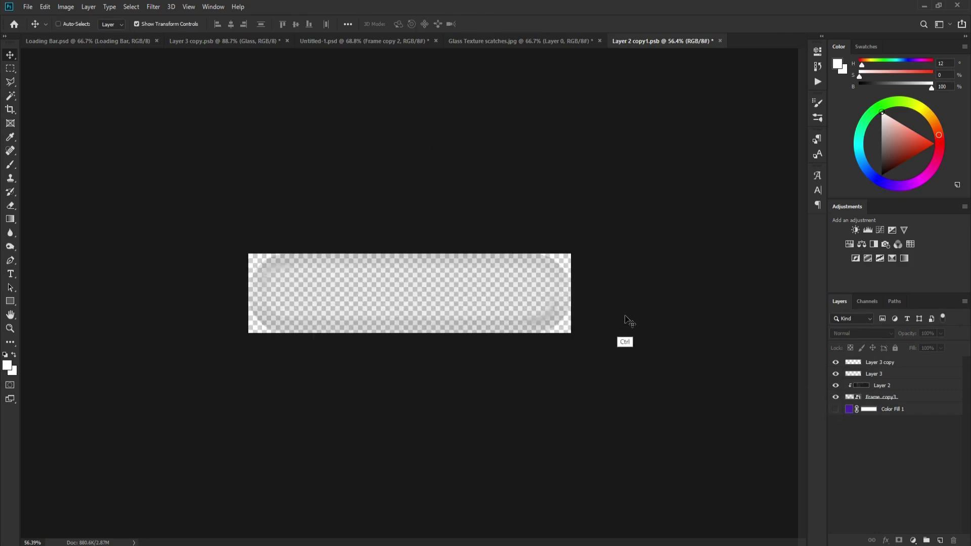
key(ctrl+s)
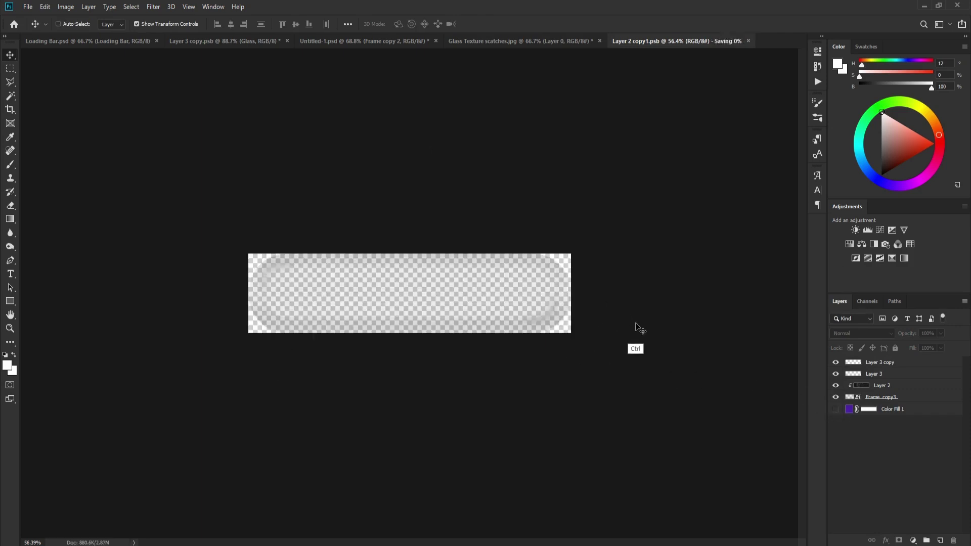
click(406, 43)
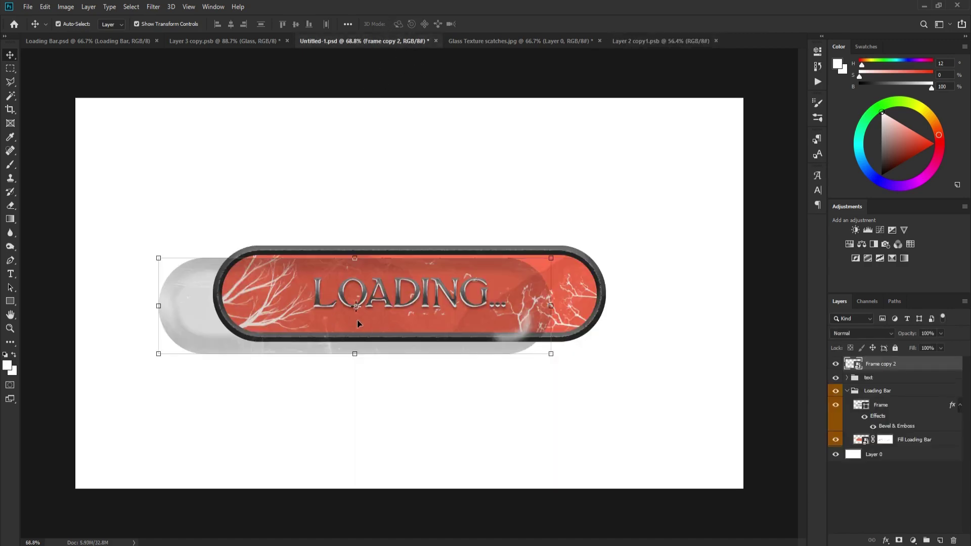
Place the glass frame over the LOADING bar and shrink it around its centre.
drag(402, 319, 456, 306)
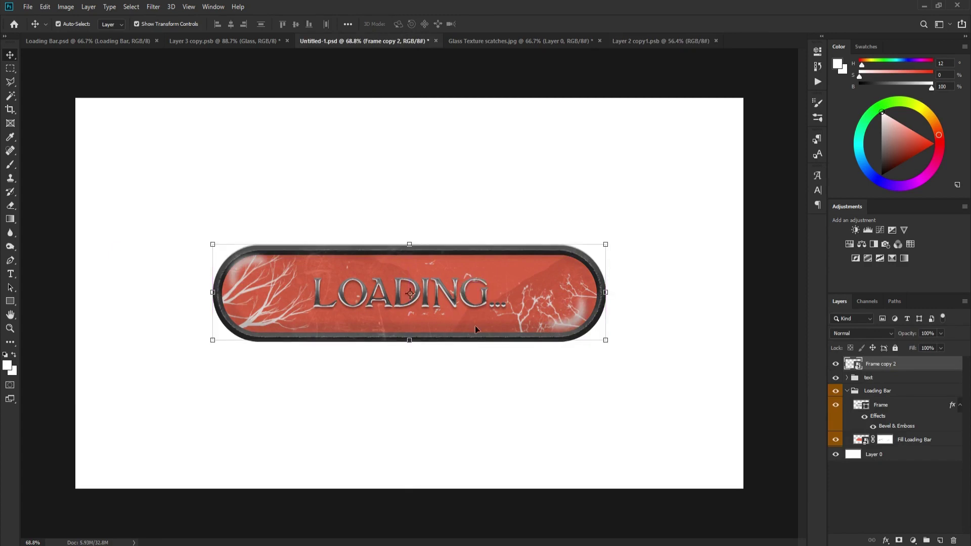
right_click(610, 293)
key(Escape)
key(ctrl+t)
drag(608, 245, 598, 292)
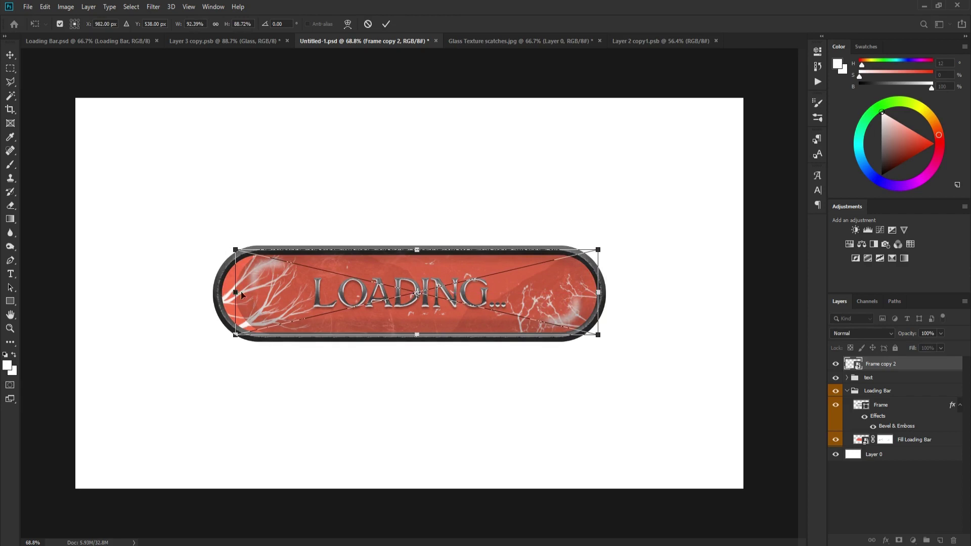
Widen Frame copy 2 slightly to the left, to 96.11% width and 88.72% height.
drag(237, 292, 227, 293)
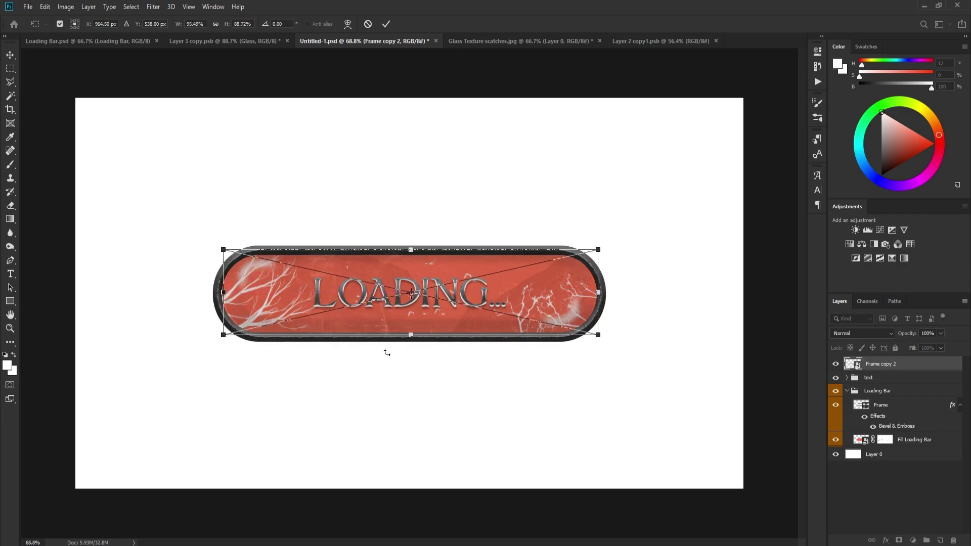
right_click(226, 291)
click(223, 292)
drag(223, 293, 218, 294)
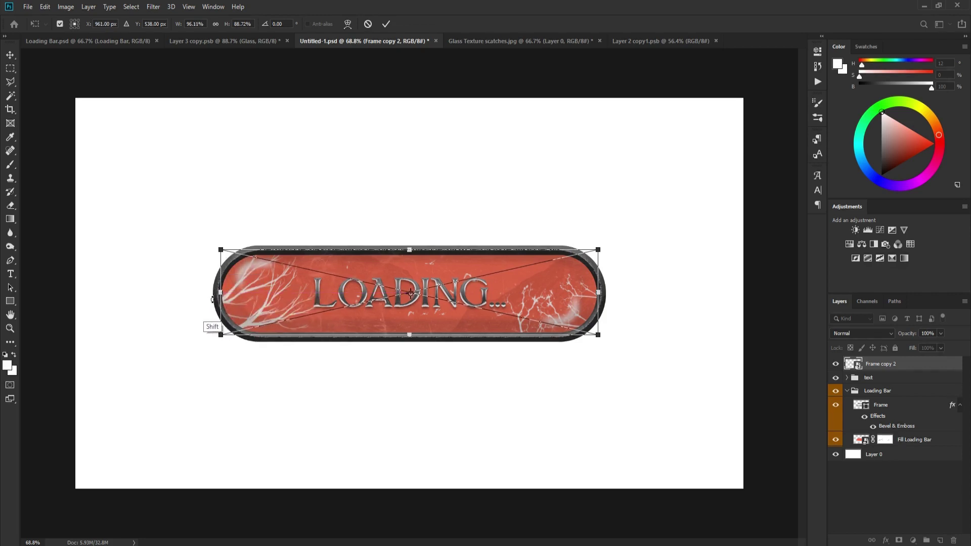
right_click(409, 334)
click(409, 335)
key(Return)
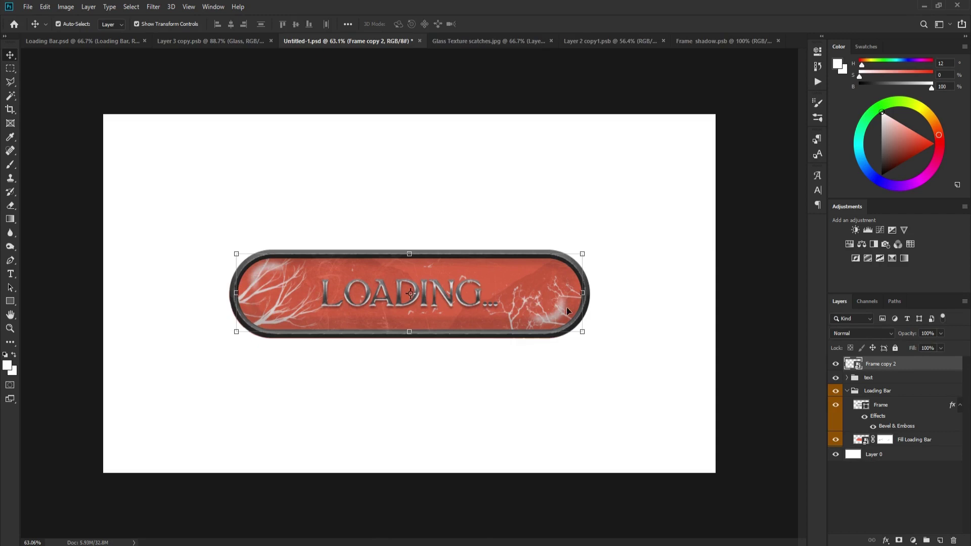
Duplicate the Frame layer as 'Frame shadow' and place it below Frame.
click(881, 406)
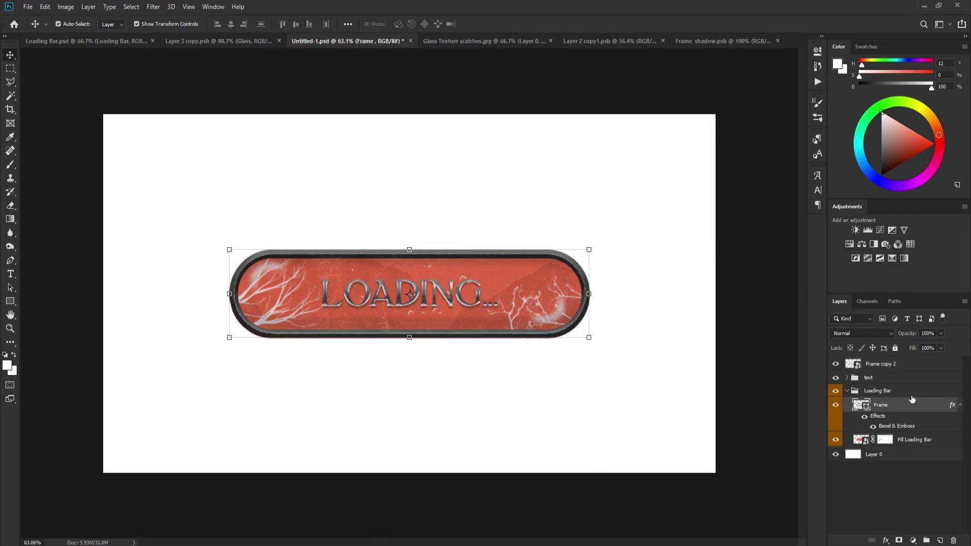
key(ctrl+j)
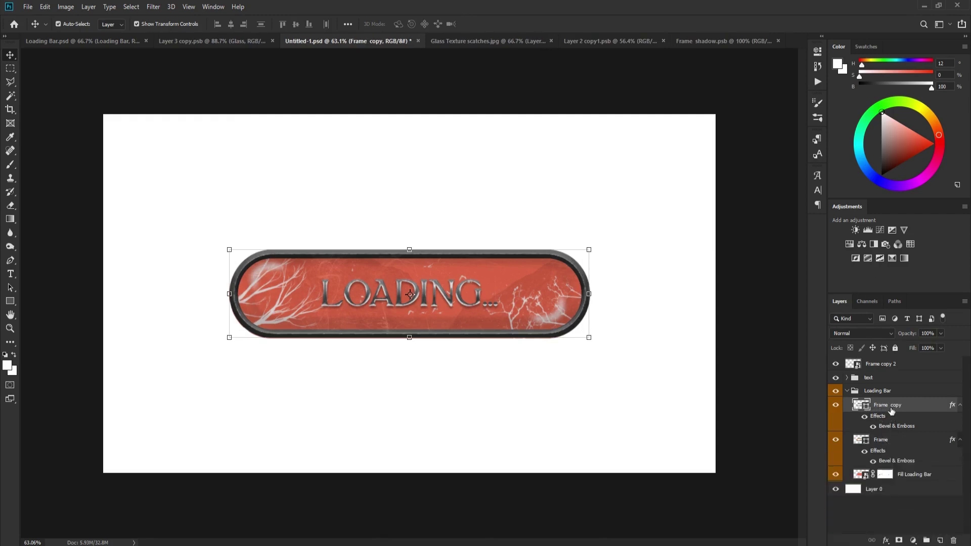
double_click(891, 406)
text(shadow)
key(Return)
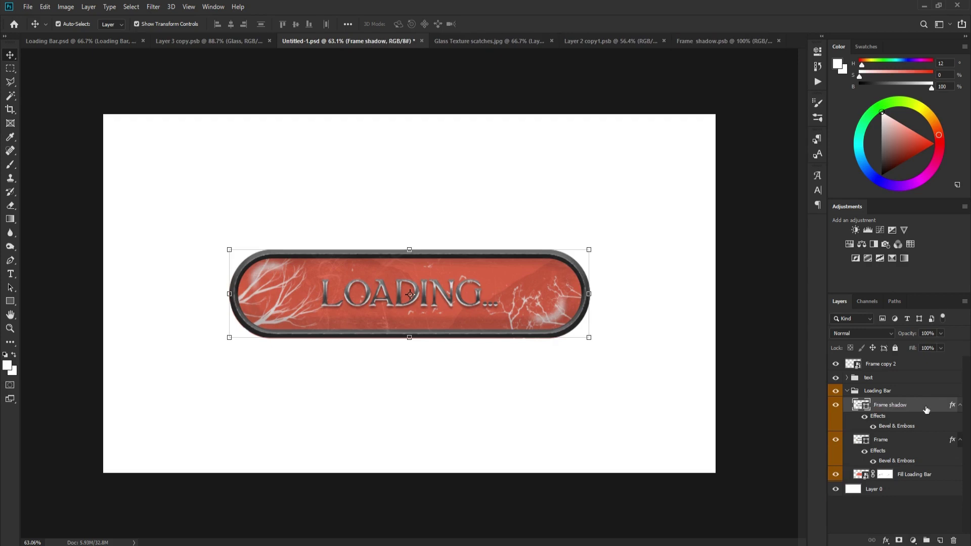
drag(892, 413, 888, 453)
Clear Frame shadow's layer style and thicken its stroke to 14.04 px.
right_click(886, 442)
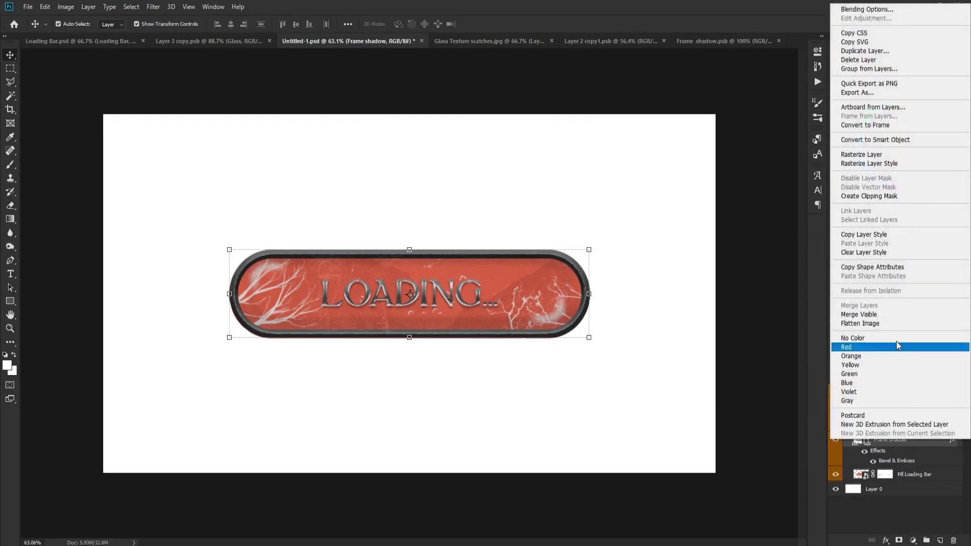
click(877, 253)
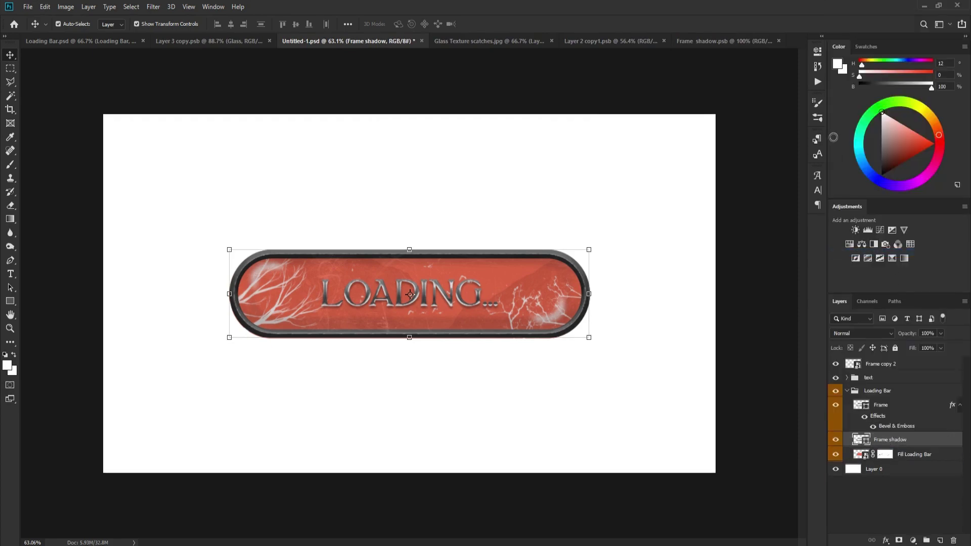
click(817, 52)
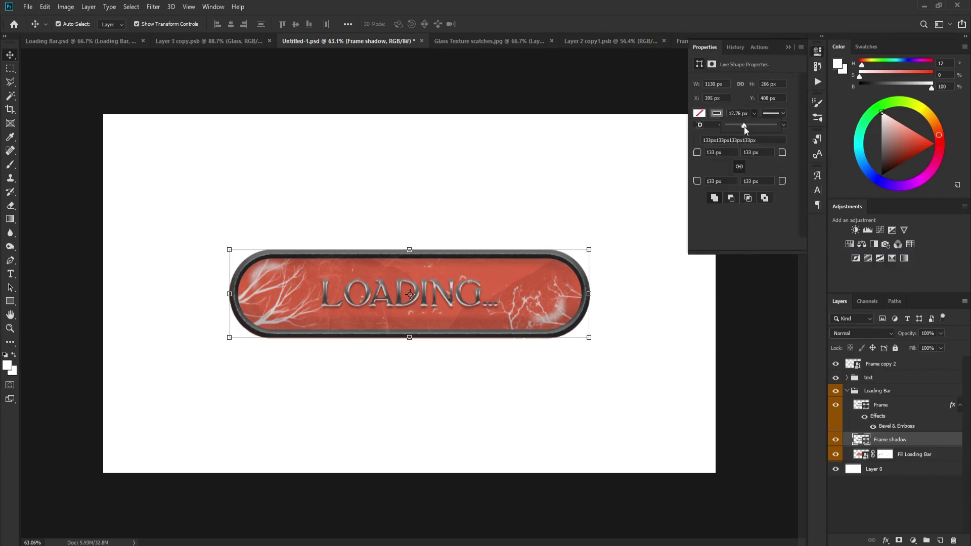
drag(741, 127, 745, 126)
click(717, 114)
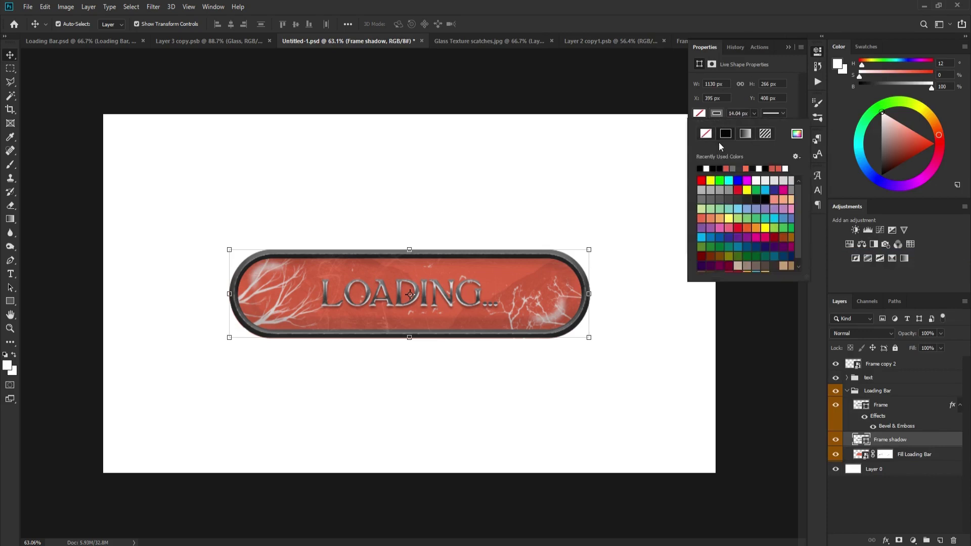
click(791, 116)
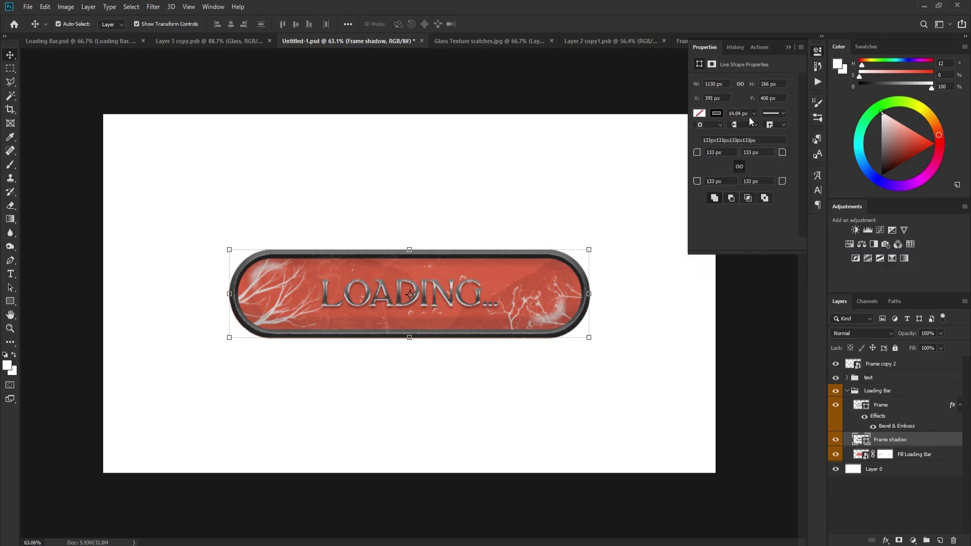
Shrink the frame shadow slightly and reduce its height.
drag(592, 339, 585, 336)
scroll(438, 256, up, 6)
drag(403, 381, 410, 356)
click(485, 23)
Convert Frame shadow to a smart object and soften it with a 4.5 px Gaussian Blur.
click(154, 8)
mouse_move(167, 126)
click(303, 165)
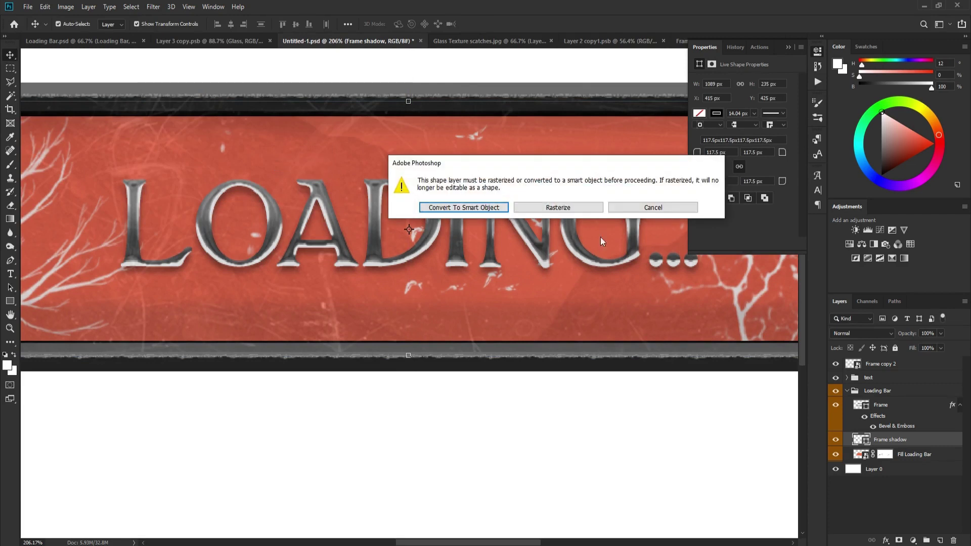
click(456, 207)
drag(707, 365, 713, 365)
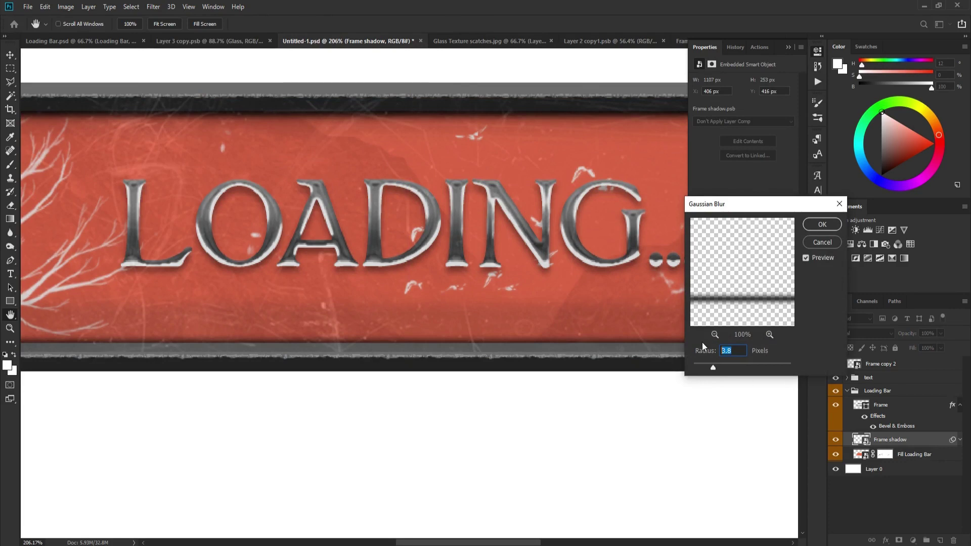
text(4.5)
click(822, 224)
scroll(525, 362, down, 6)
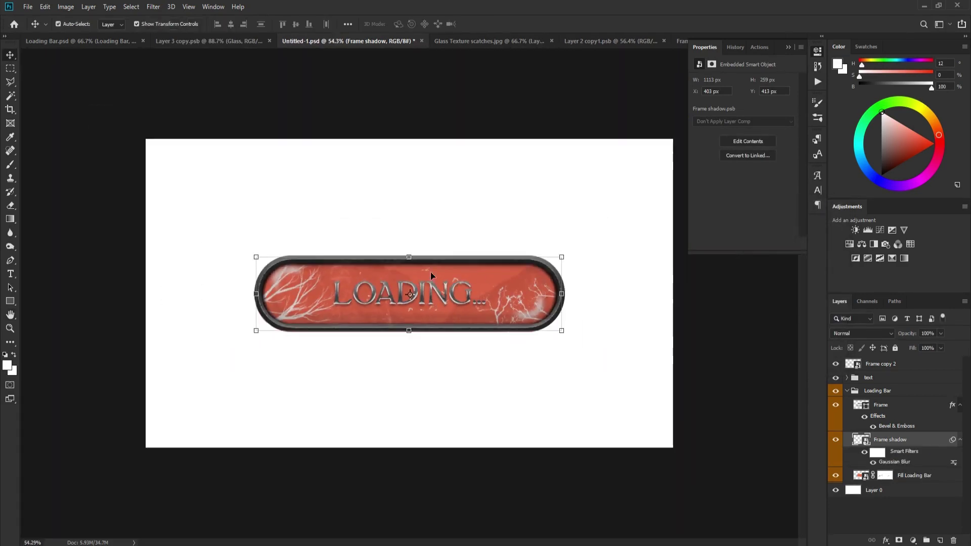
Set the Frame shadow layer to Multiply blend mode at 77% opacity.
click(871, 333)
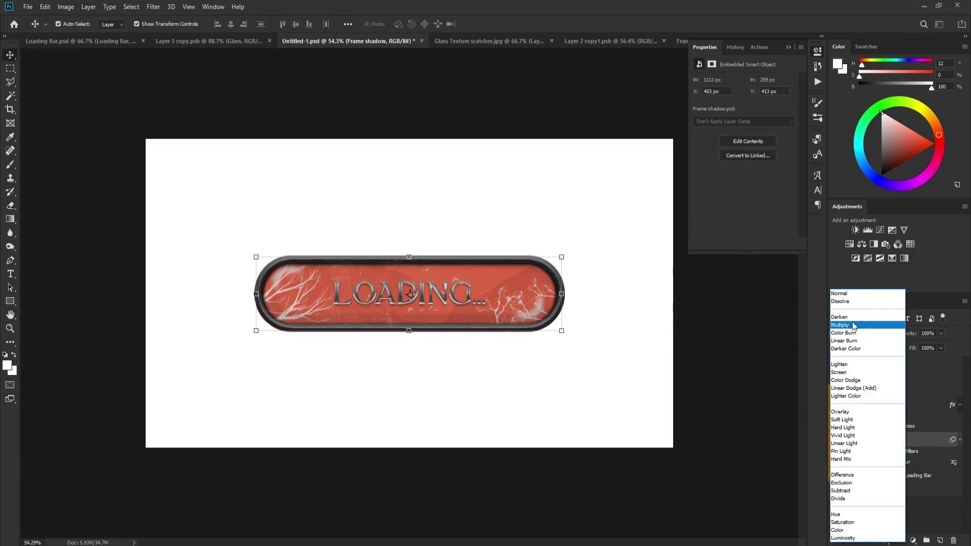
click(869, 329)
drag(908, 339, 906, 338)
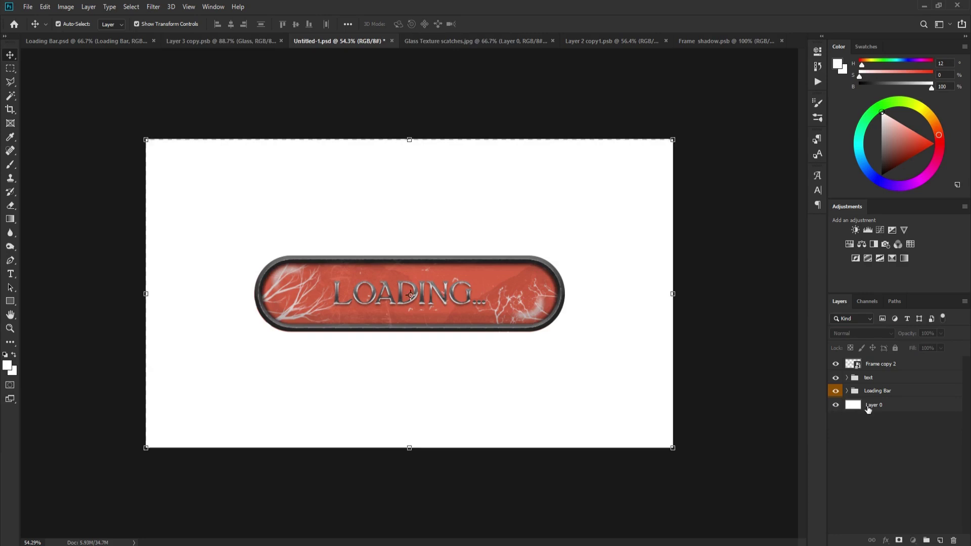
Delete the white background Layer 0 and crop the canvas tightly around the loading bar.
click(856, 406)
key(Delete)
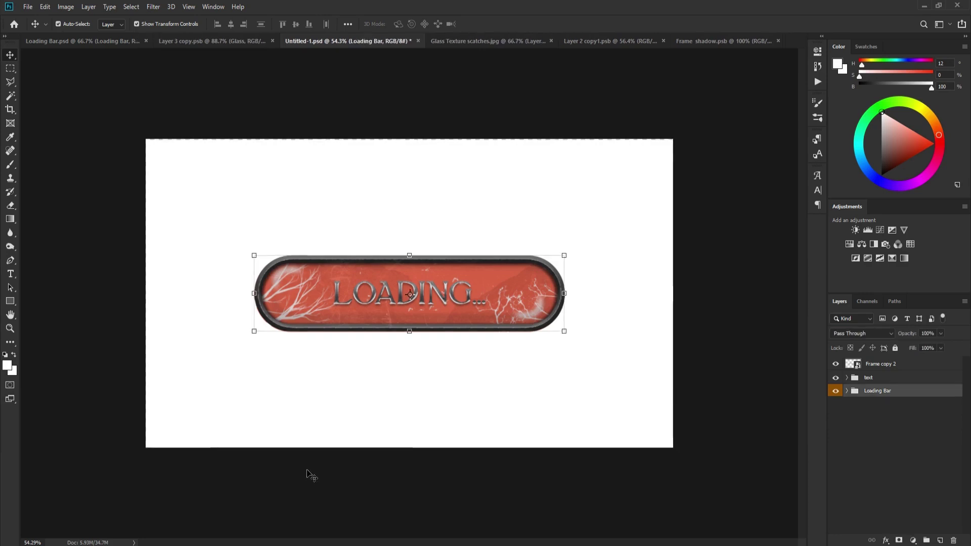
key(c)
drag(408, 136, 407, 199)
drag(409, 393, 411, 325)
drag(678, 289, 621, 284)
drag(206, 297, 256, 298)
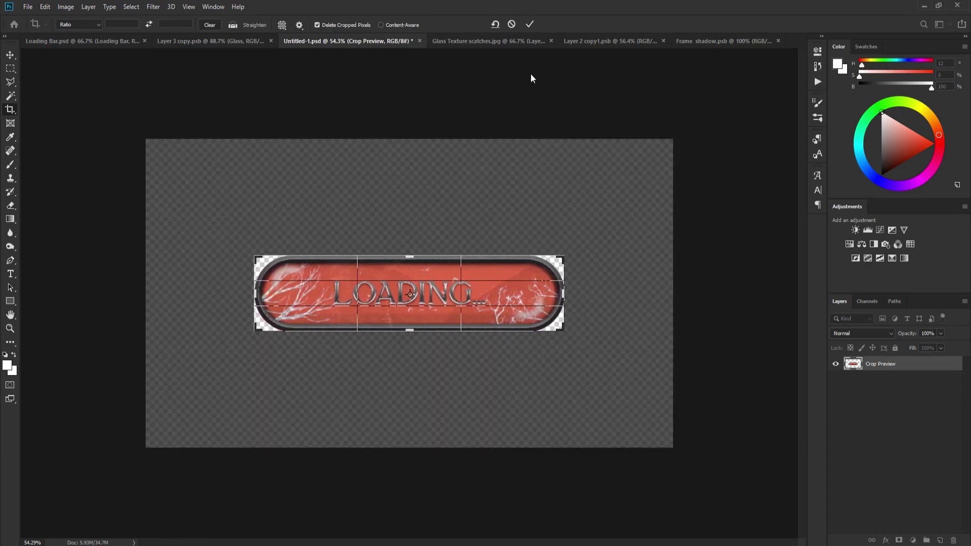
click(529, 25)
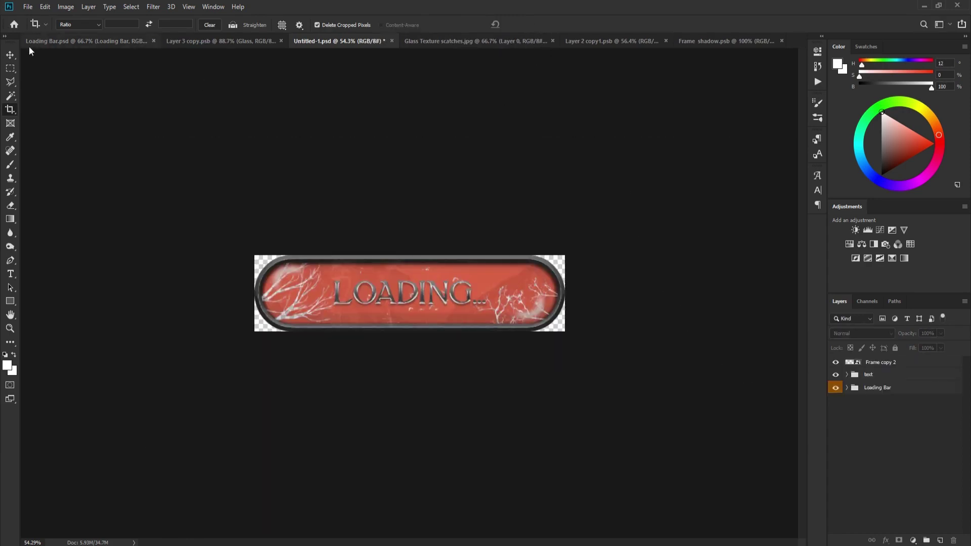
Run Export Layers To Files to save each layer as a transparent PNG-24 in the Sprite folder.
click(28, 6)
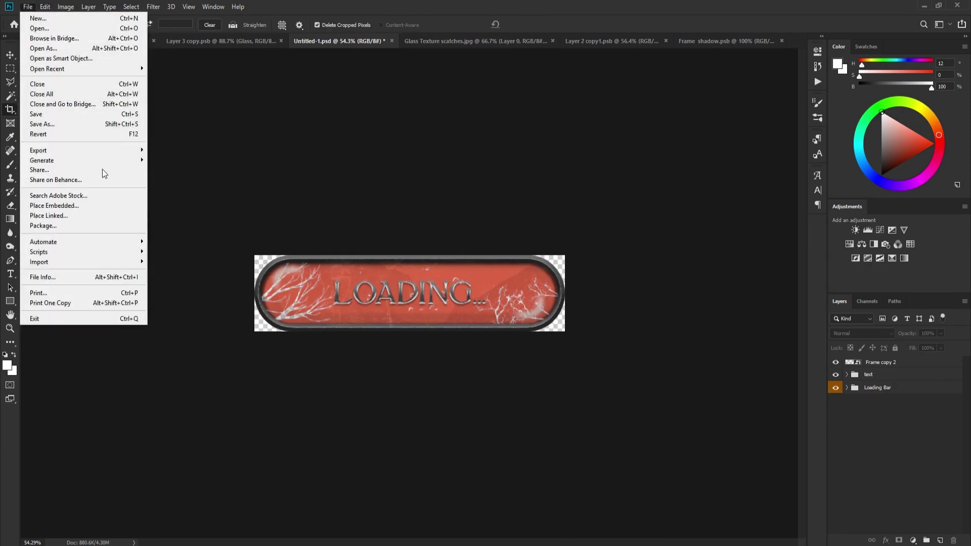
mouse_move(130, 254)
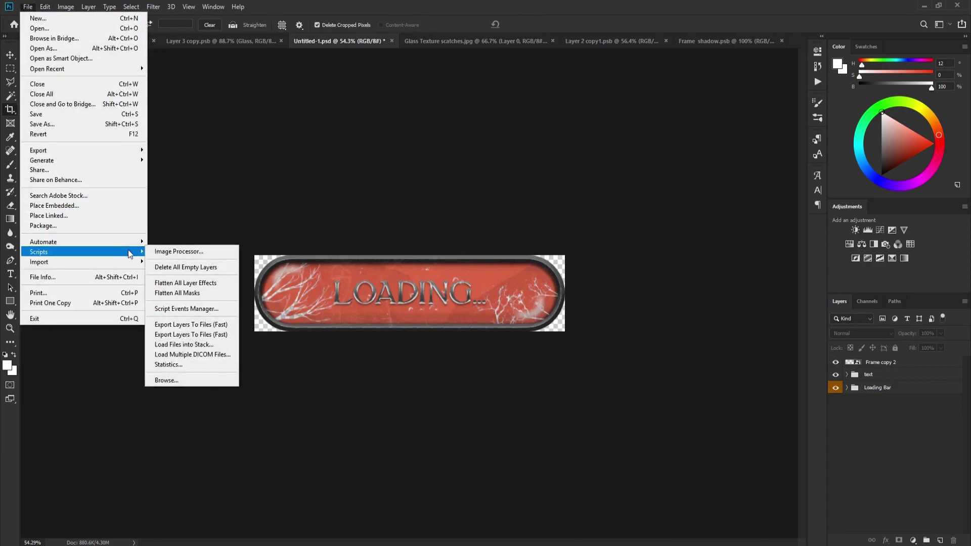
click(192, 336)
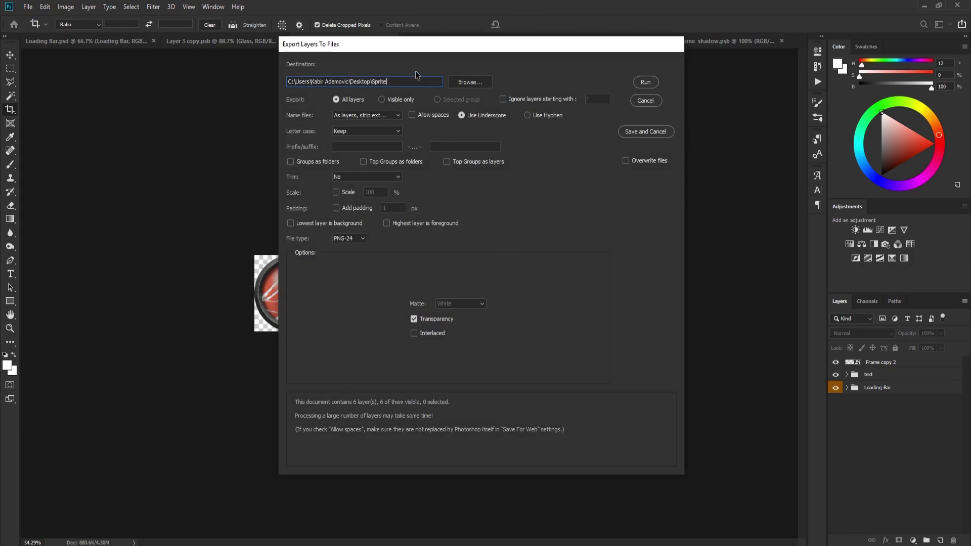
click(649, 84)
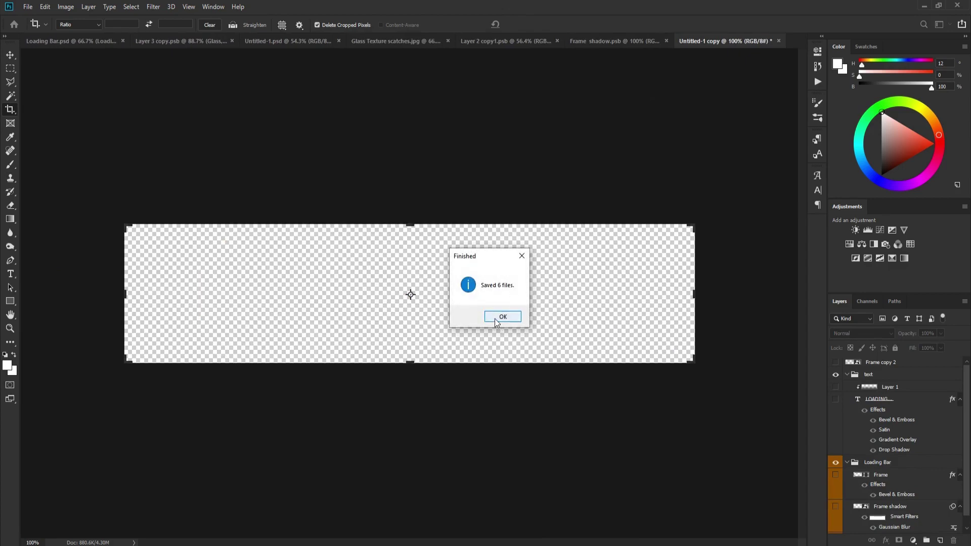
click(501, 317)
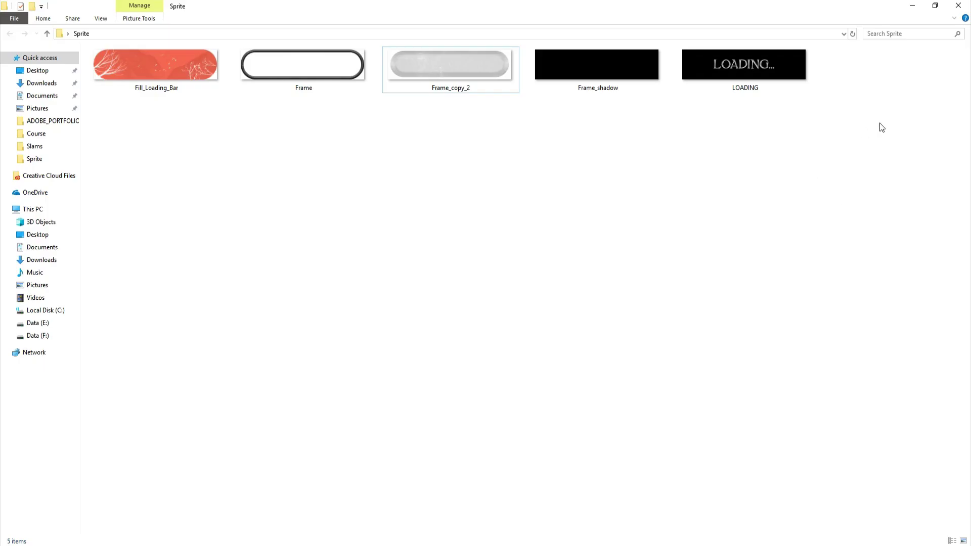
Select and deselect the five exported sprite thumbnails in the Sprite folder to review them.
drag(914, 150, 120, 84)
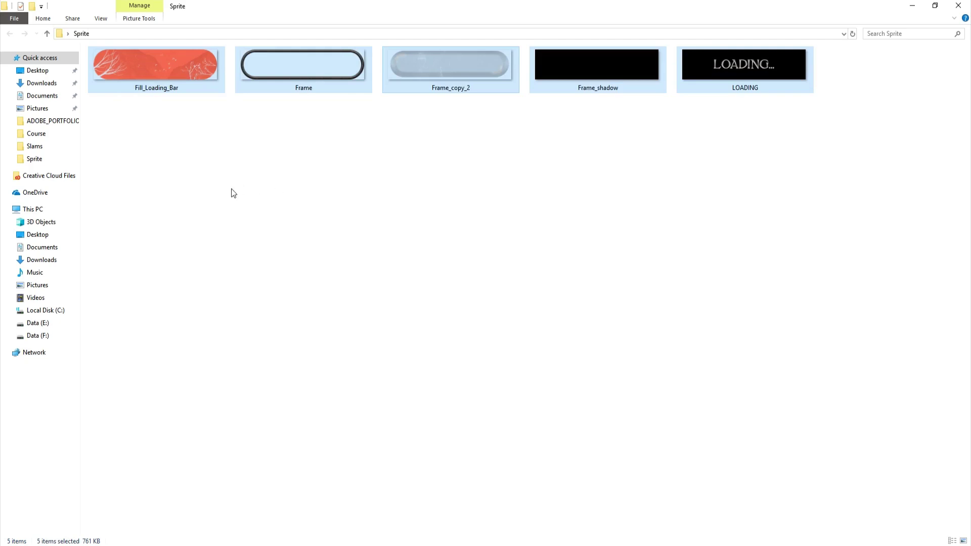
click(197, 176)
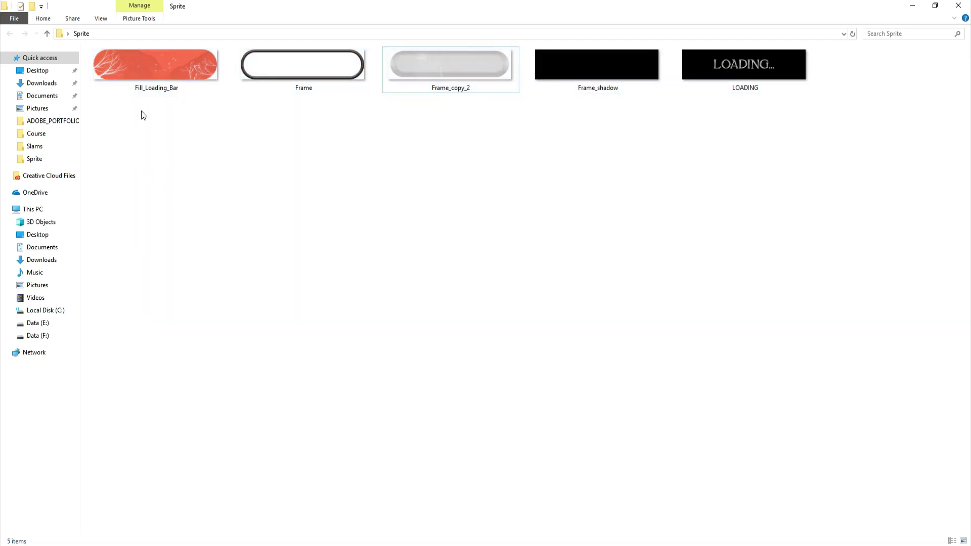
drag(143, 115, 808, 112)
click(808, 112)
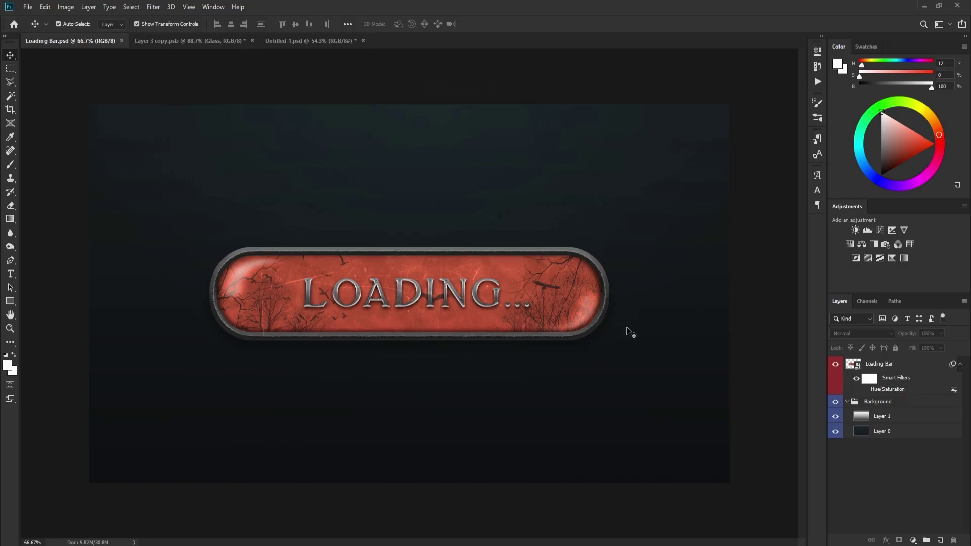